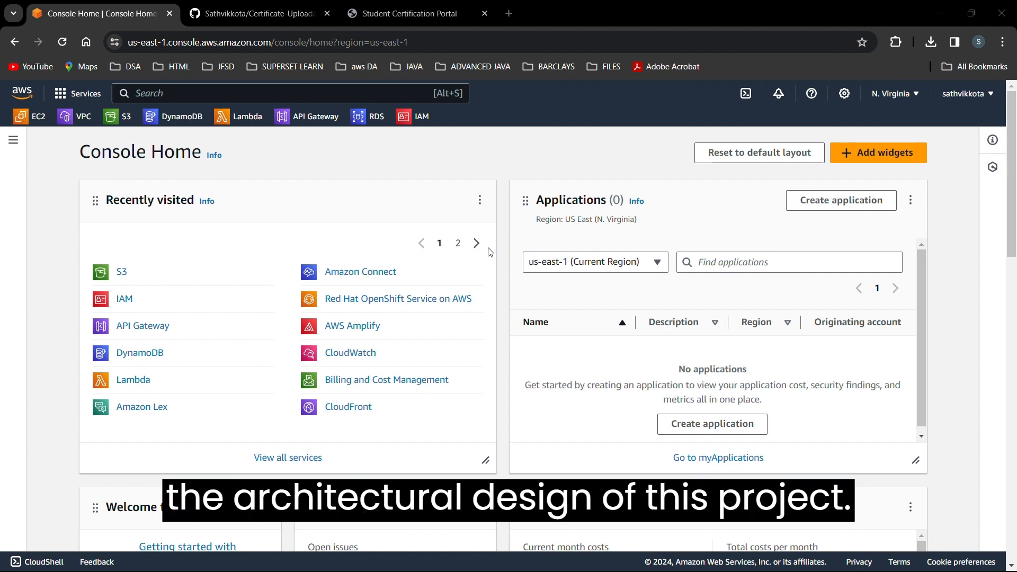
Switch to the Photos window showing the project's architecture diagram.
key(alt+Tab)
key(alt+Tab)
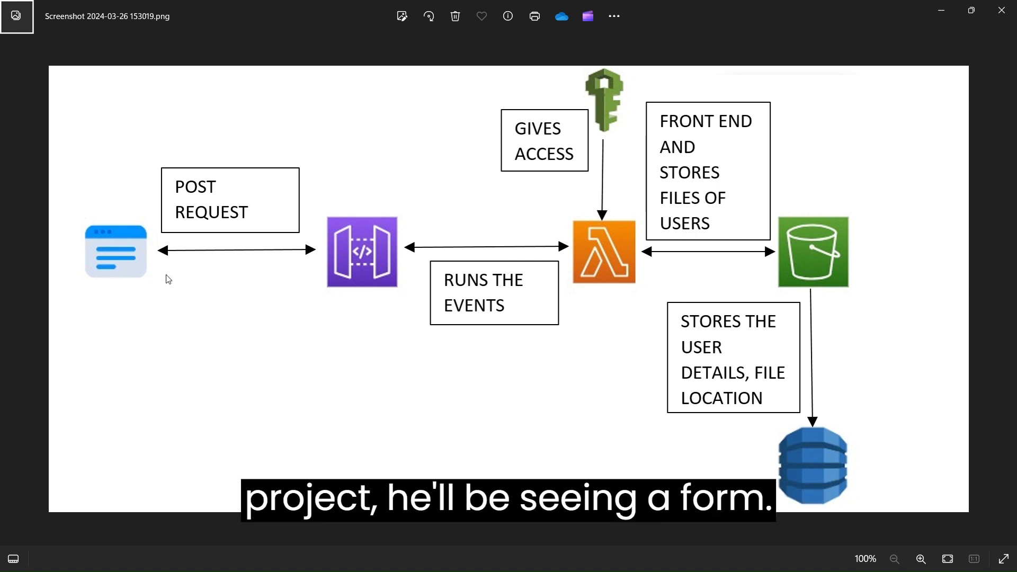
Return to Chrome and move to the Student Certification Portal tab.
key(alt+Tab)
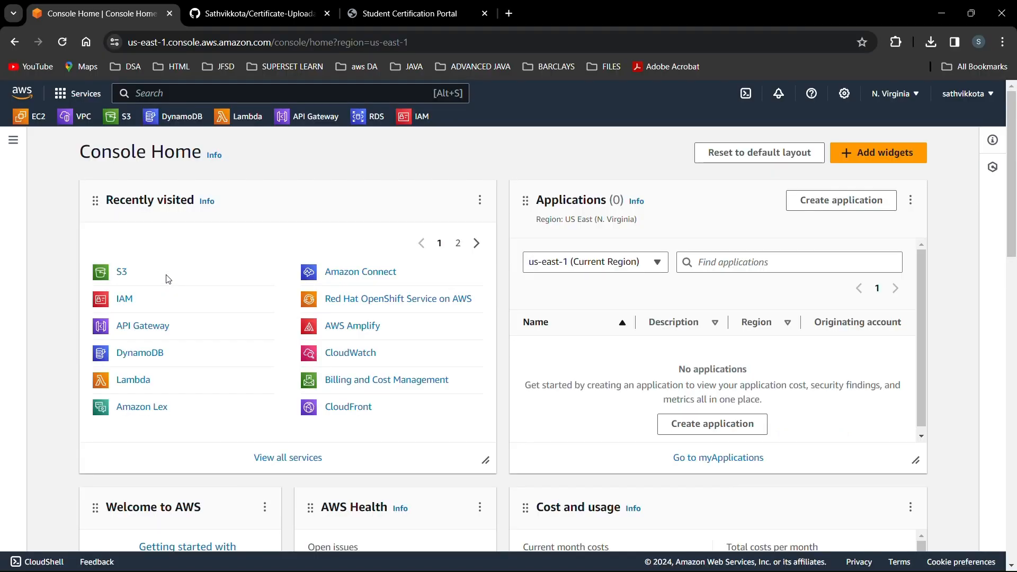
key(ctrl+Tab)
key(ctrl+Tab)
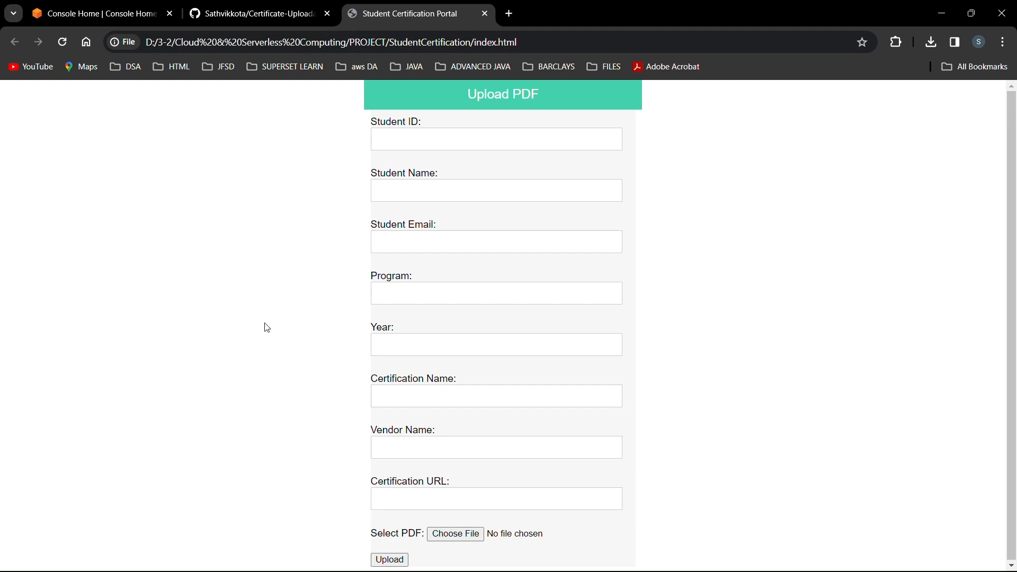
Revisit the architecture diagram, then return to the AWS Console Home tab in Chrome.
key(alt+Tab)
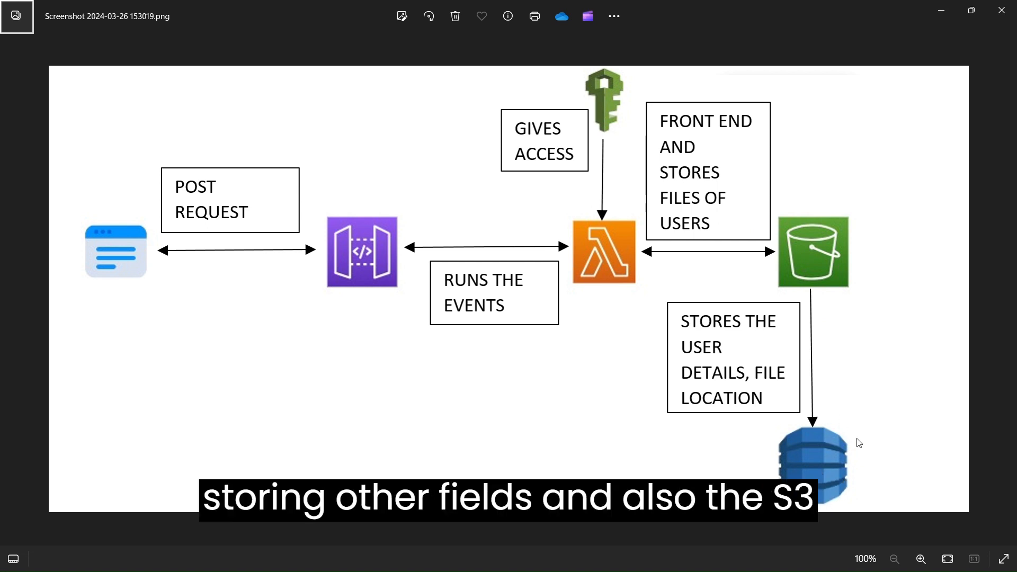
key(alt+Tab)
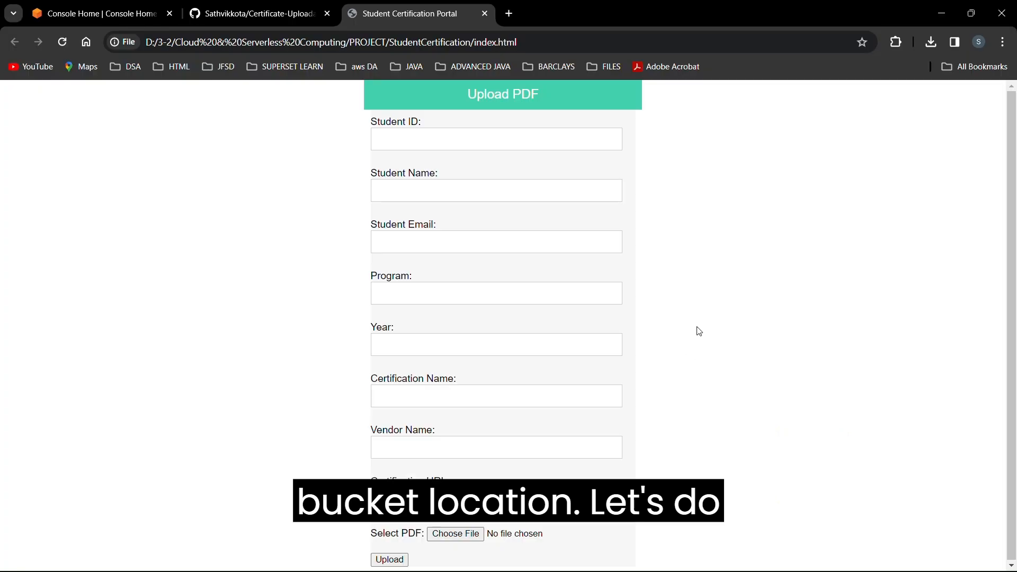
key(ctrl+Tab)
key(ctrl+Tab)
key(ctrl+Tab)
key(ctrl+Tab)
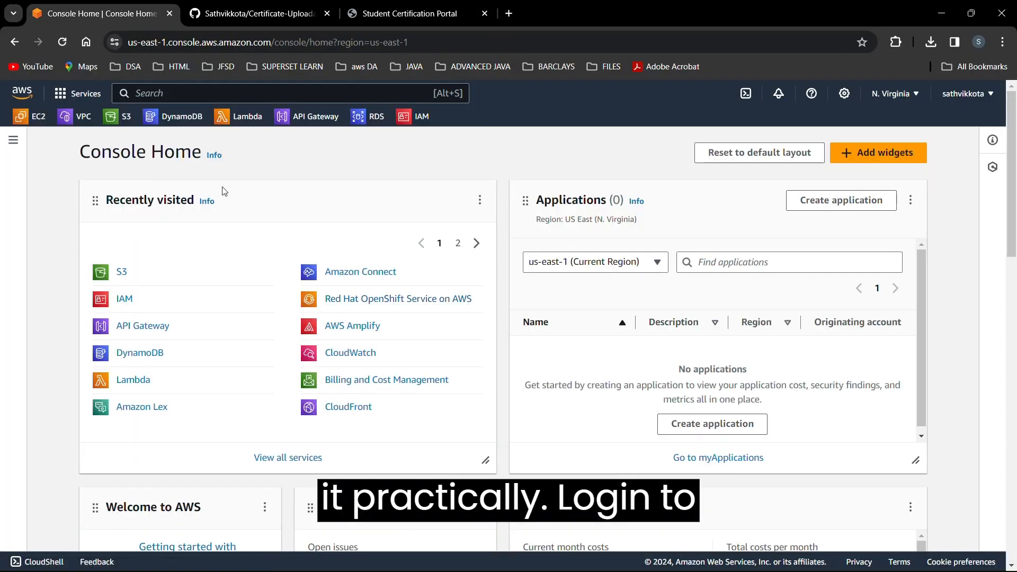
Find S3 through the console search and start creating a new bucket.
click(285, 95)
text(s3)
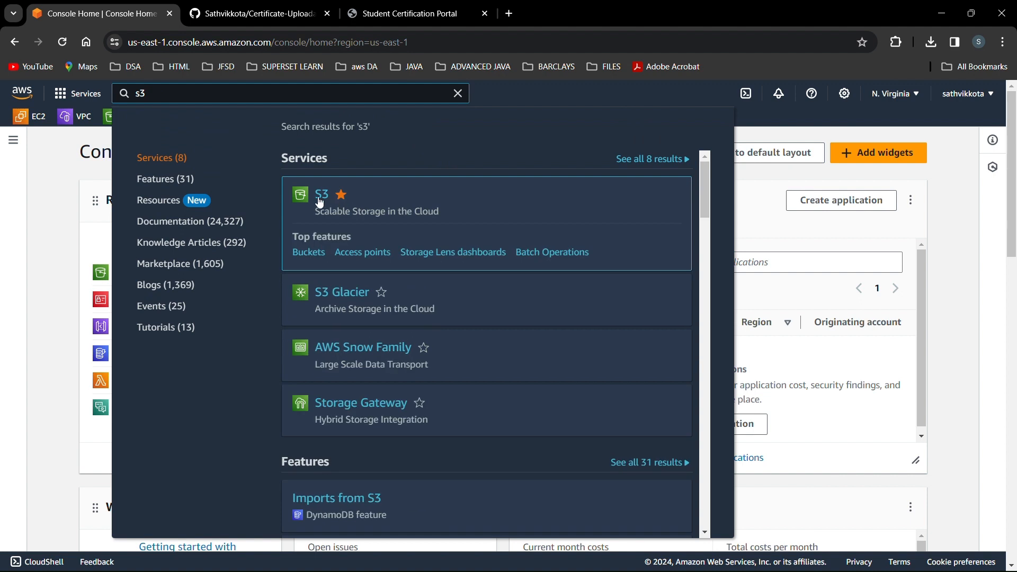
click(320, 197)
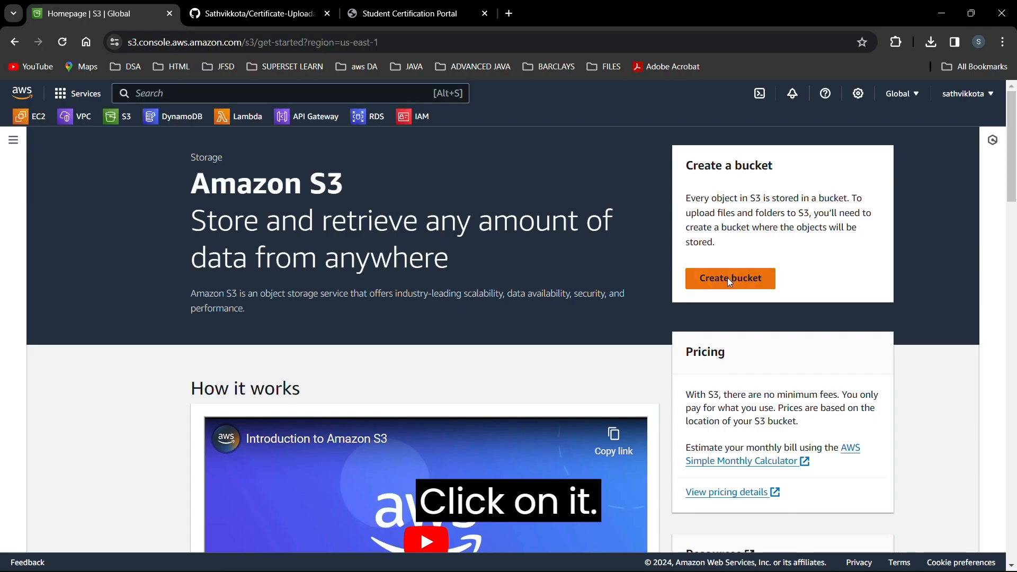
click(728, 281)
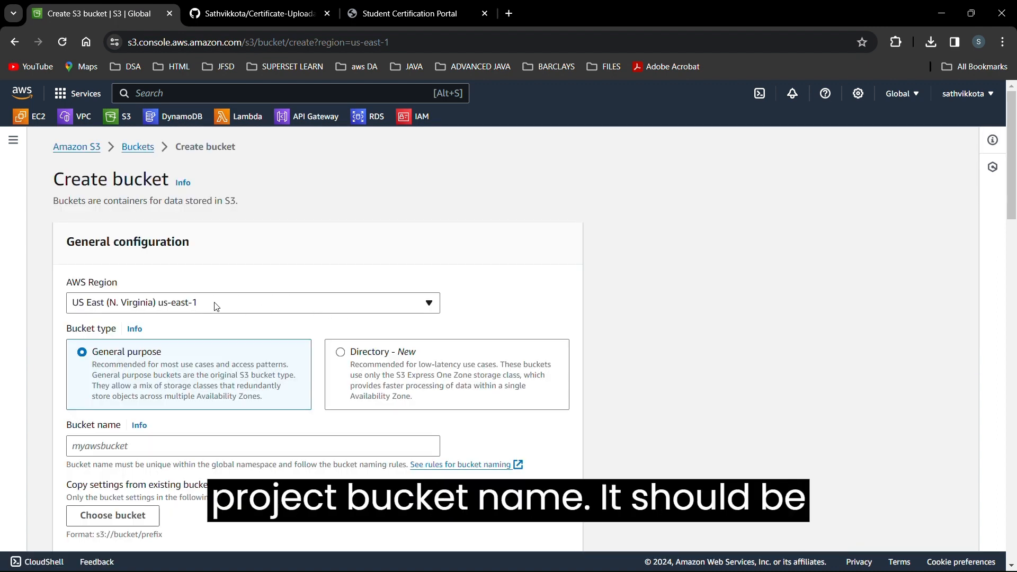
Enter studentcertificates as the new bucket's name.
click(187, 446)
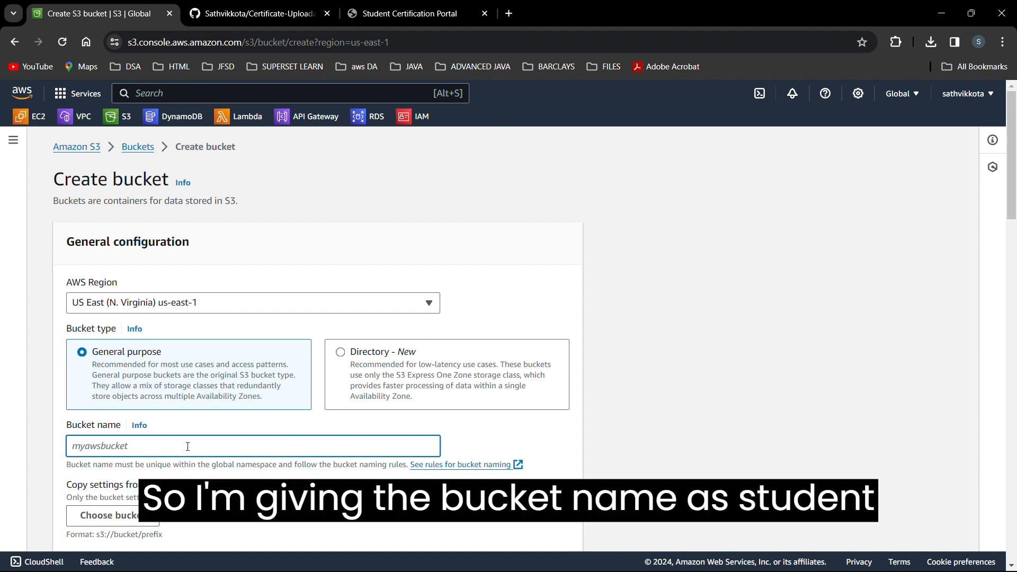
text(studentcerti)
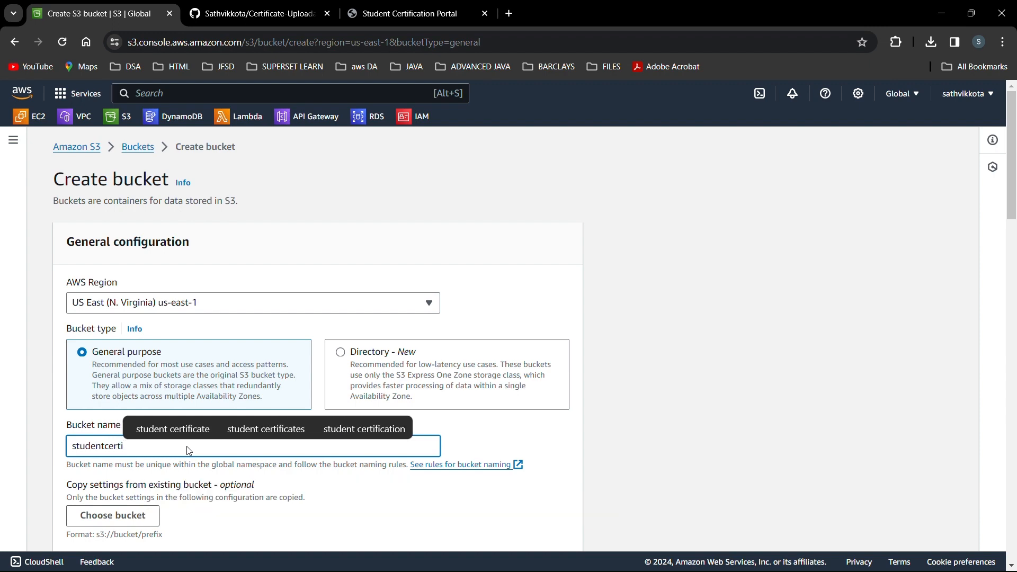
text(ficates)
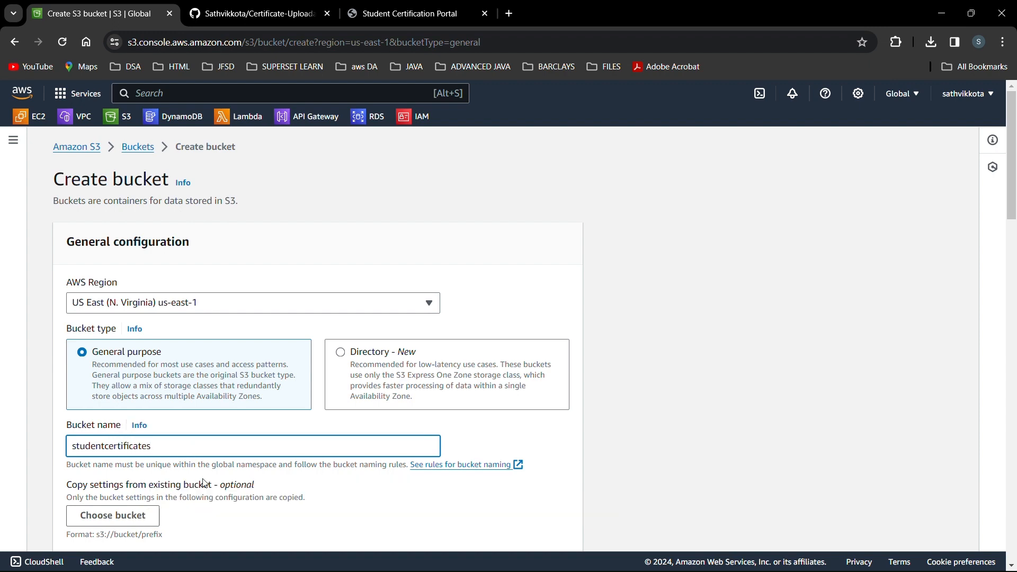
scroll(204, 483, down, 3)
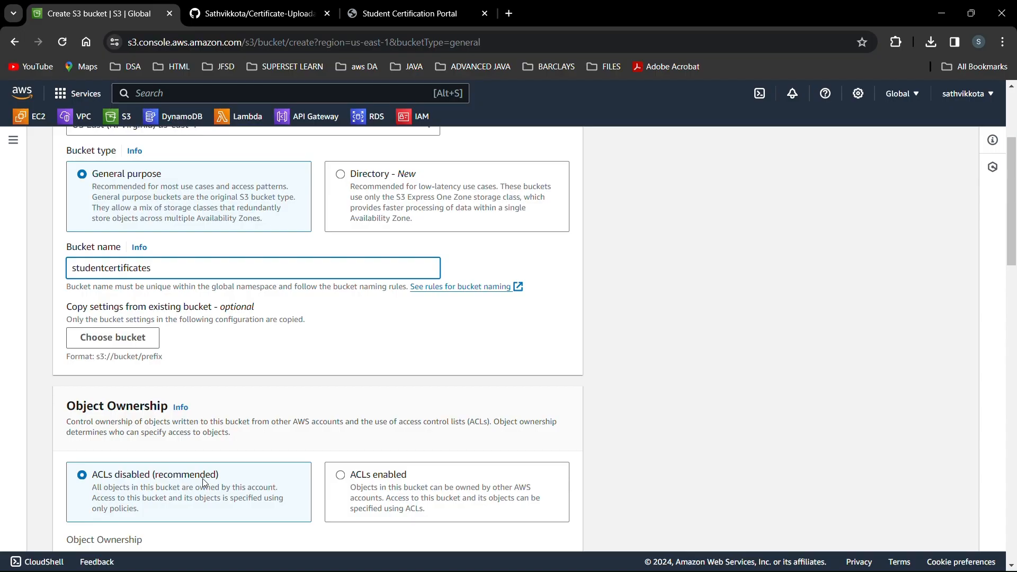
scroll(202, 479, down, 2)
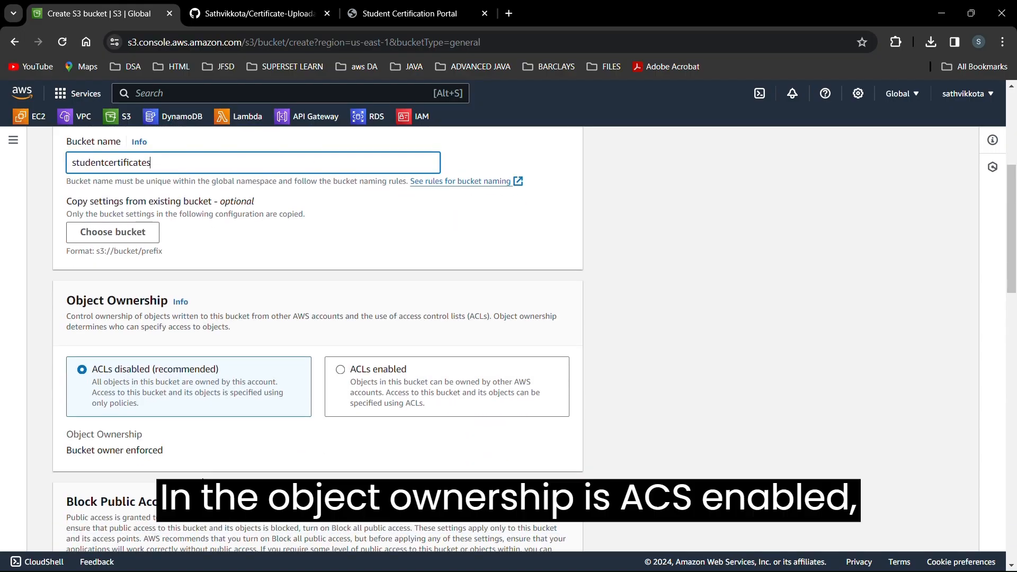
Enable ACLs, turn off Block all public access, and acknowledge the public-access warning.
click(392, 404)
scroll(392, 405, down, 4)
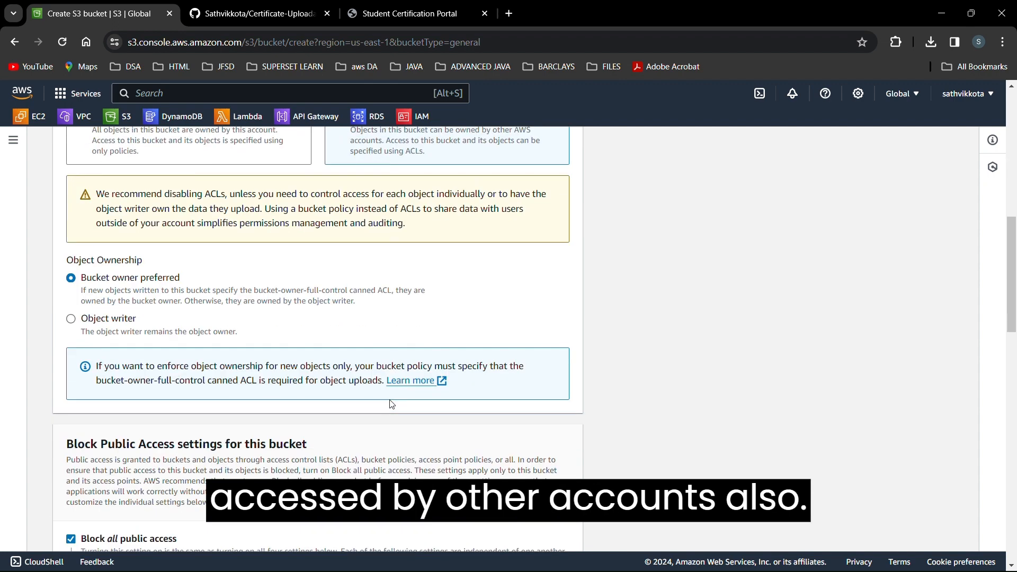
scroll(143, 360, down, 5)
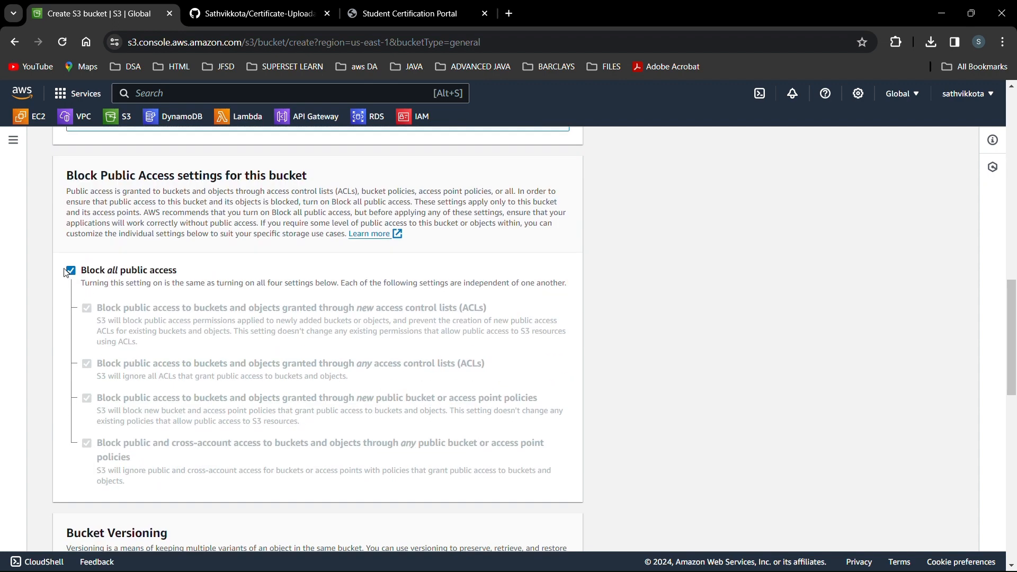
click(70, 271)
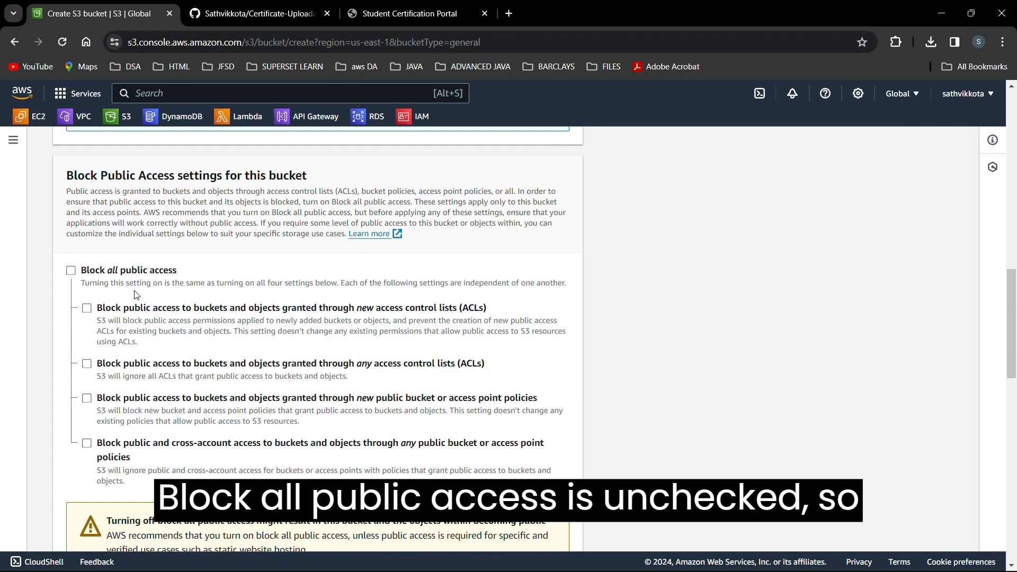
scroll(137, 295, down, 2)
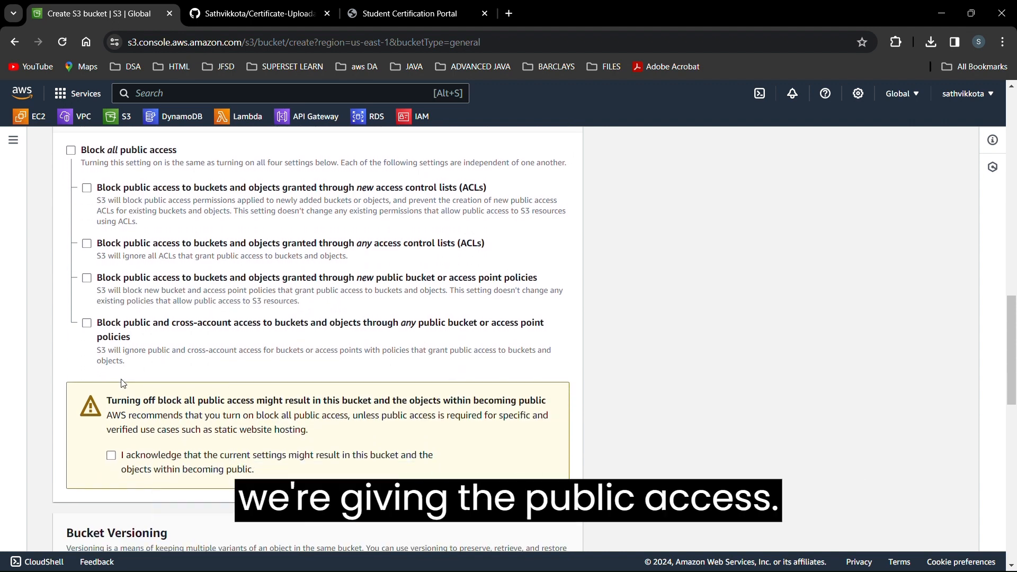
click(111, 456)
scroll(113, 464, down, 5)
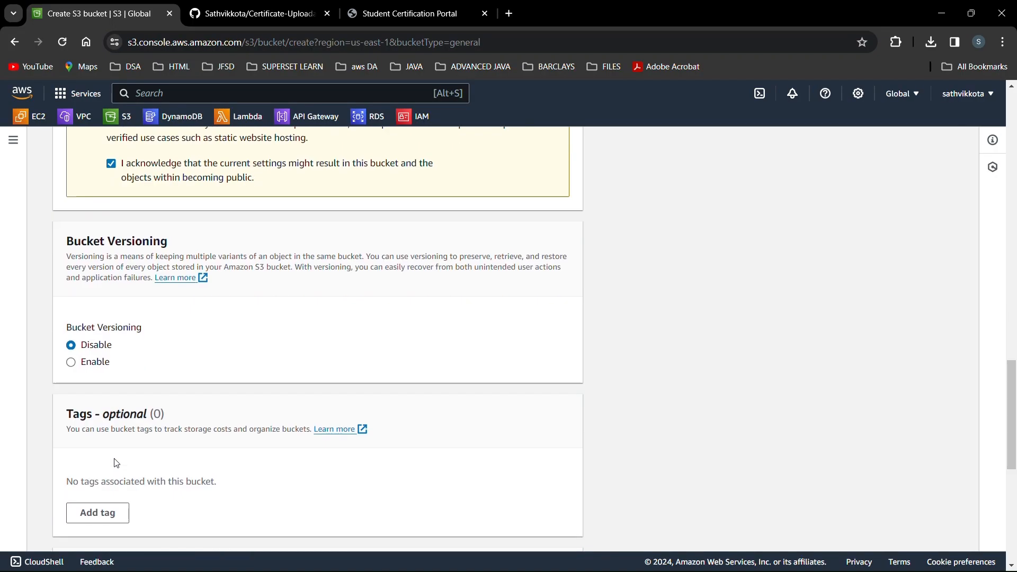
Enable Bucket Versioning and create the studentcertificates bucket.
click(72, 362)
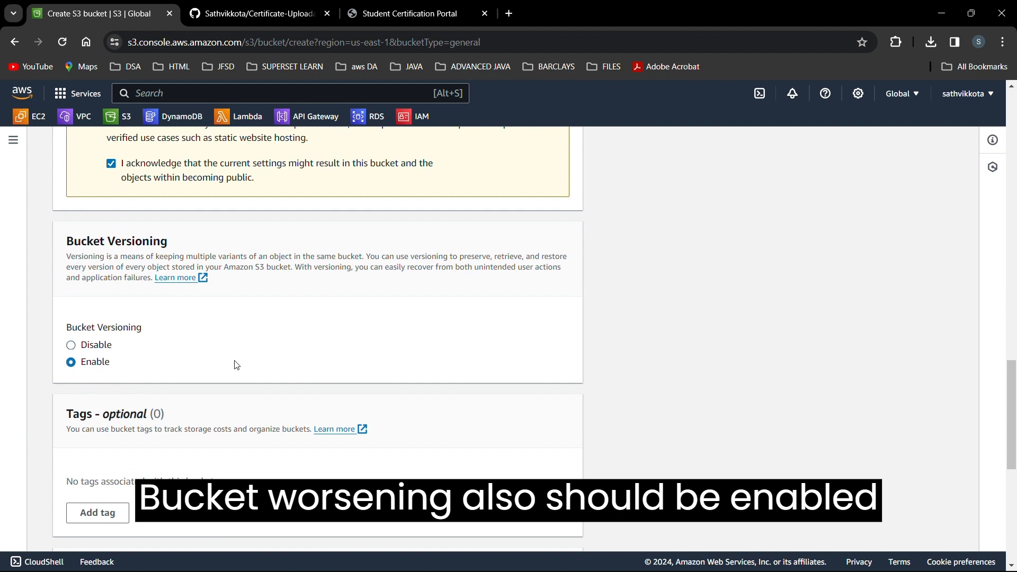
scroll(234, 364, down, 1)
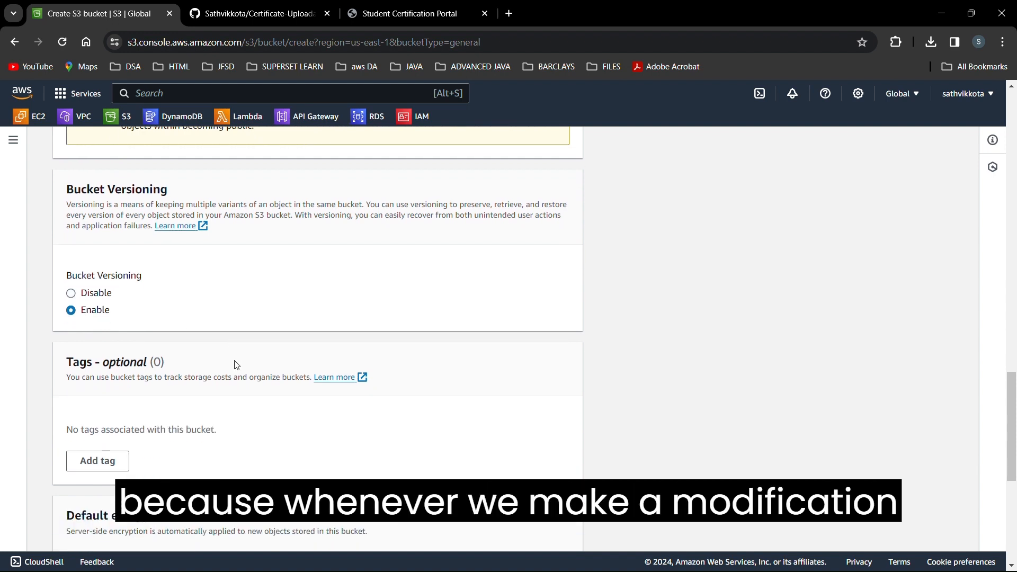
scroll(236, 365, down, 1)
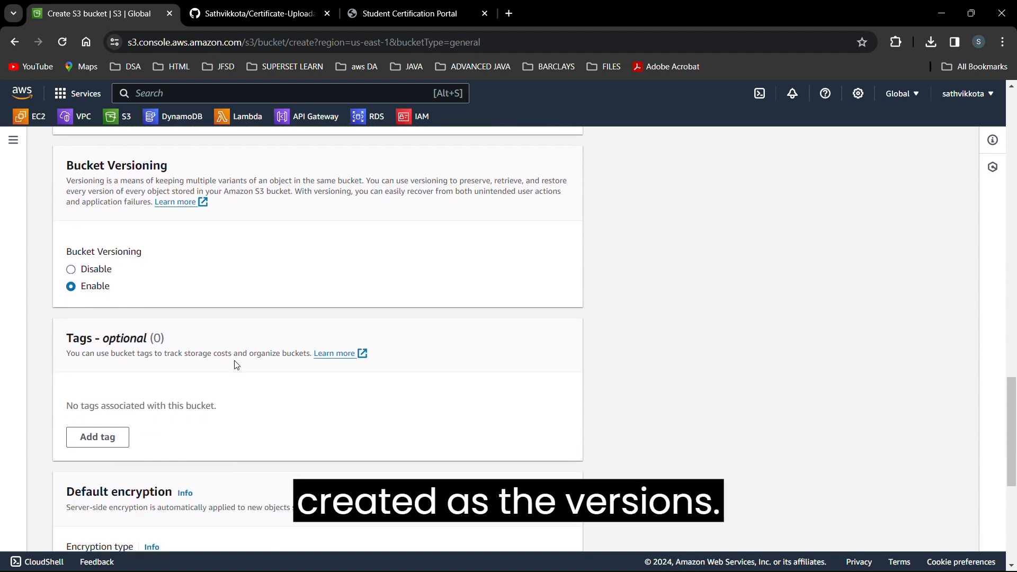
scroll(236, 365, down, 5)
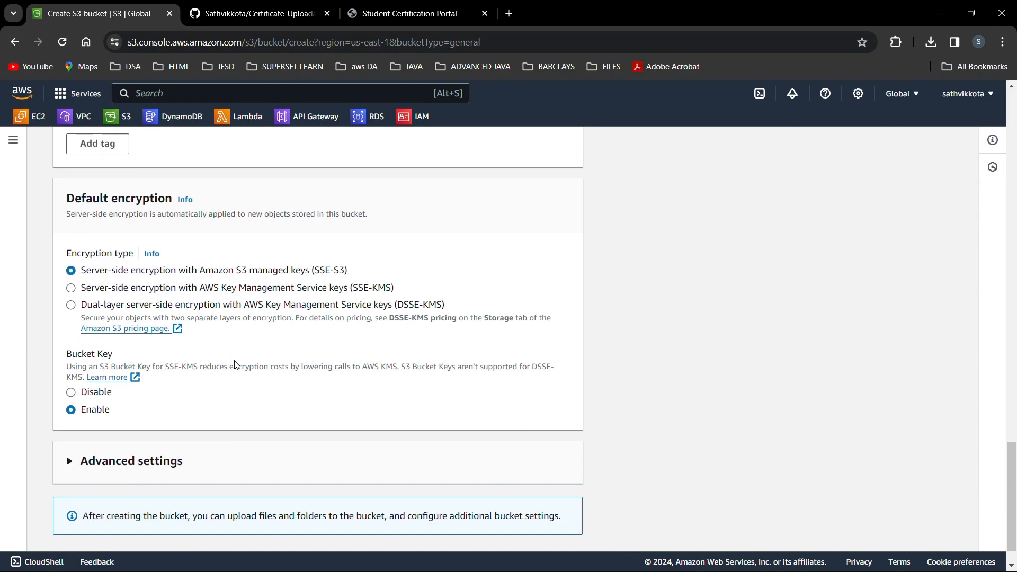
scroll(347, 410, down, 1)
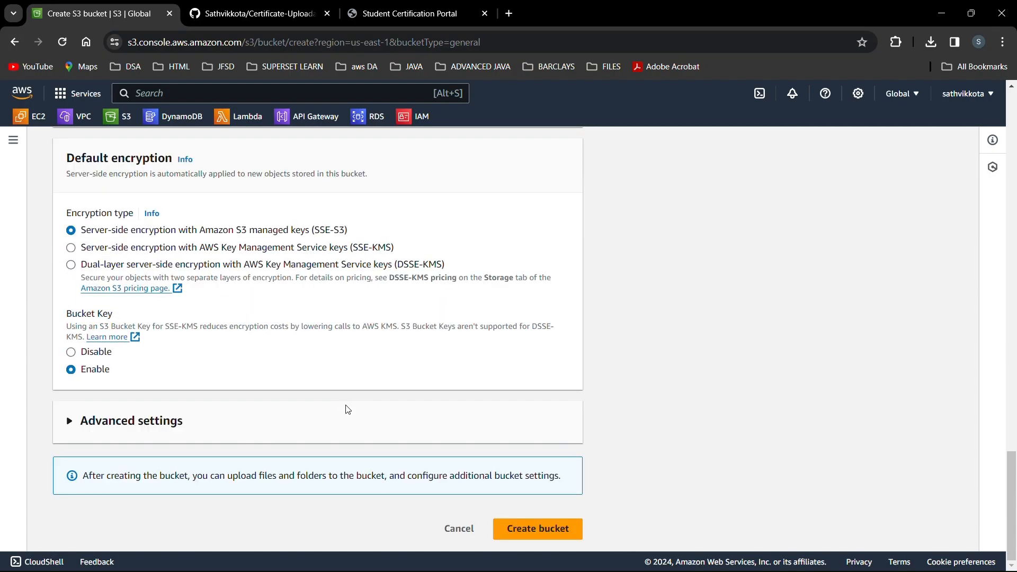
click(519, 536)
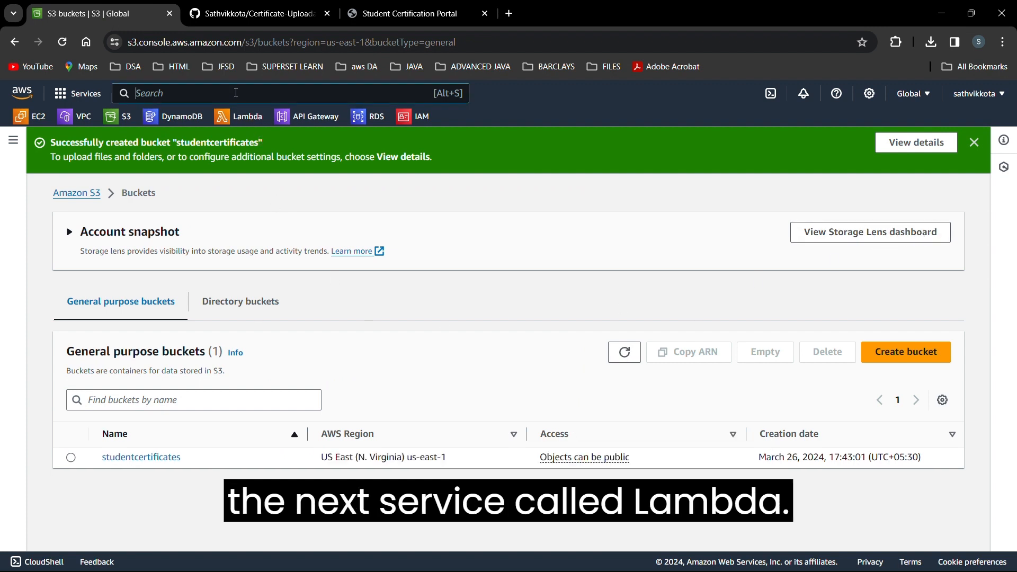
Open Lambda from the search results in a new tab and start a new function.
text(lambda)
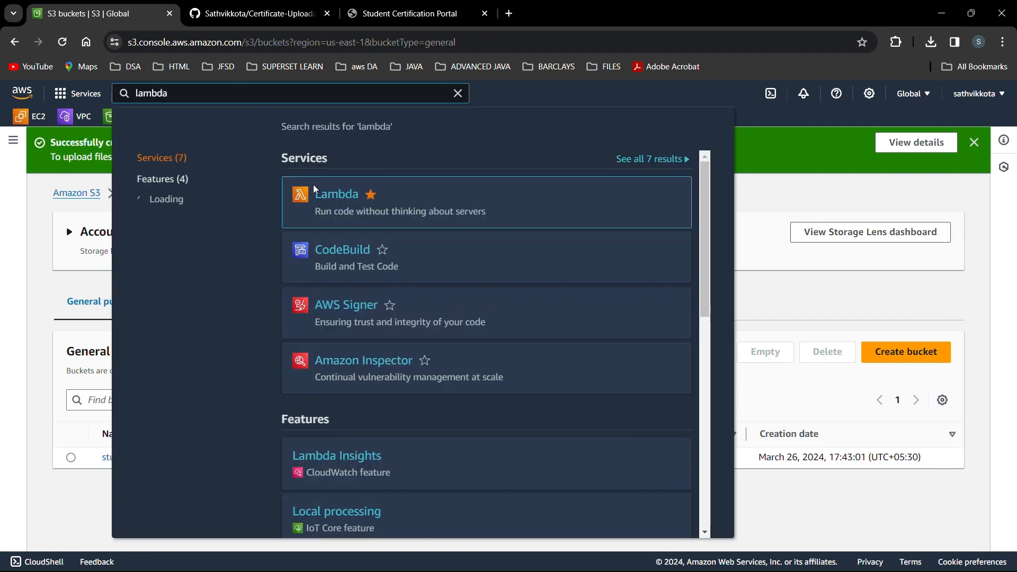
right_click(335, 196)
click(349, 207)
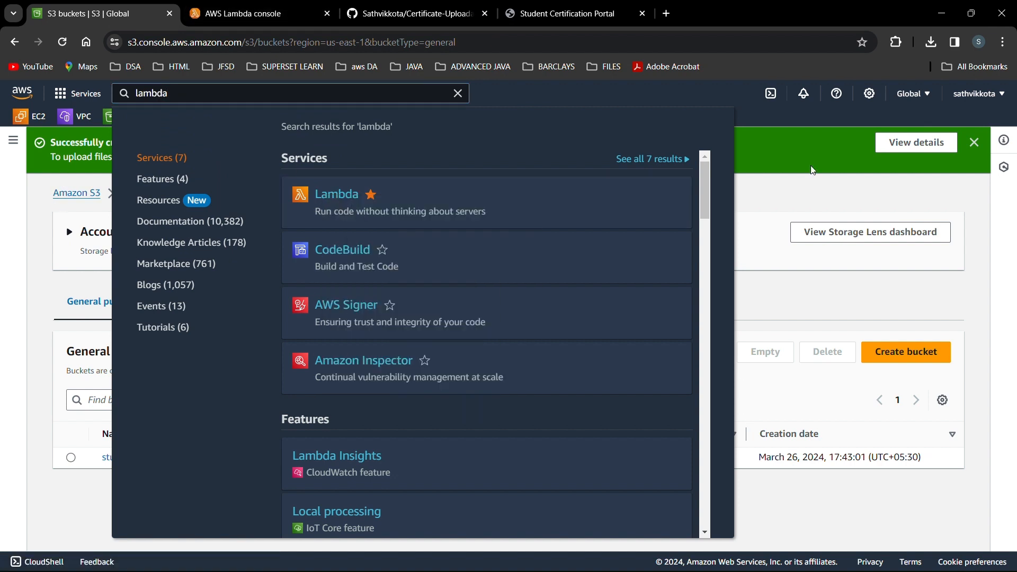
key(ctrl+Tab)
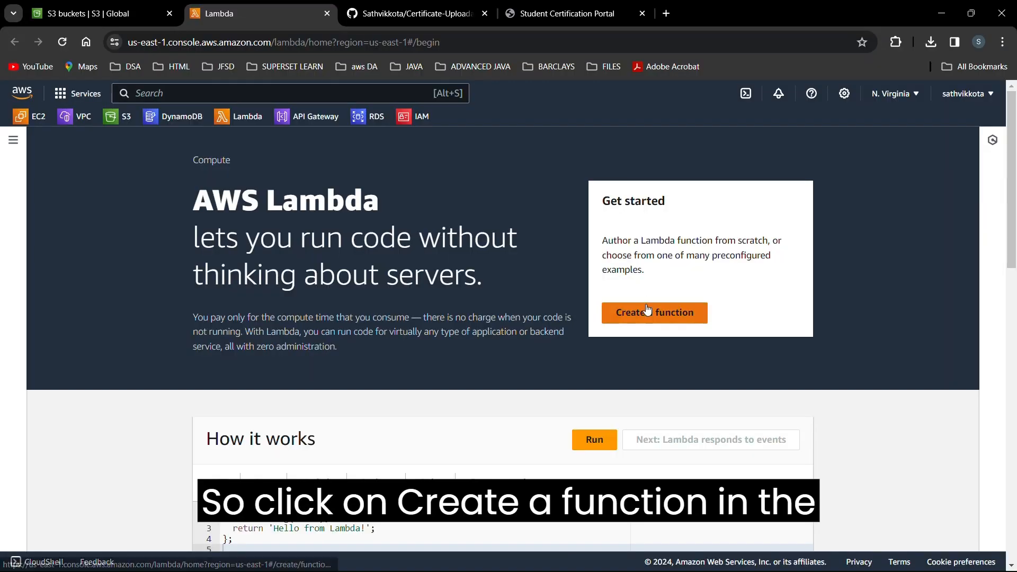
click(648, 312)
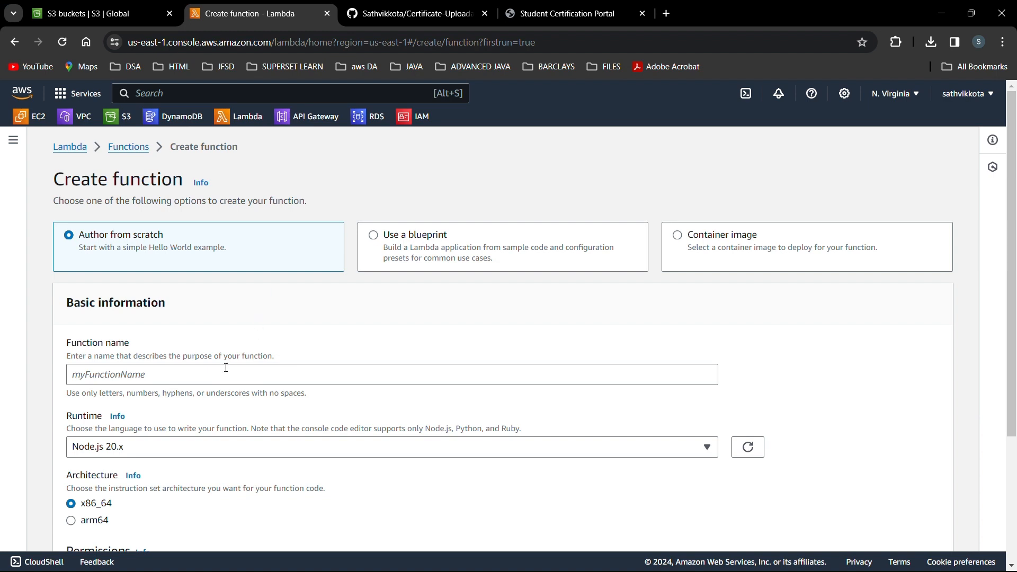
Name the function test, pick the Python 3.10 runtime, and expand the execution role options.
click(211, 377)
text(test)
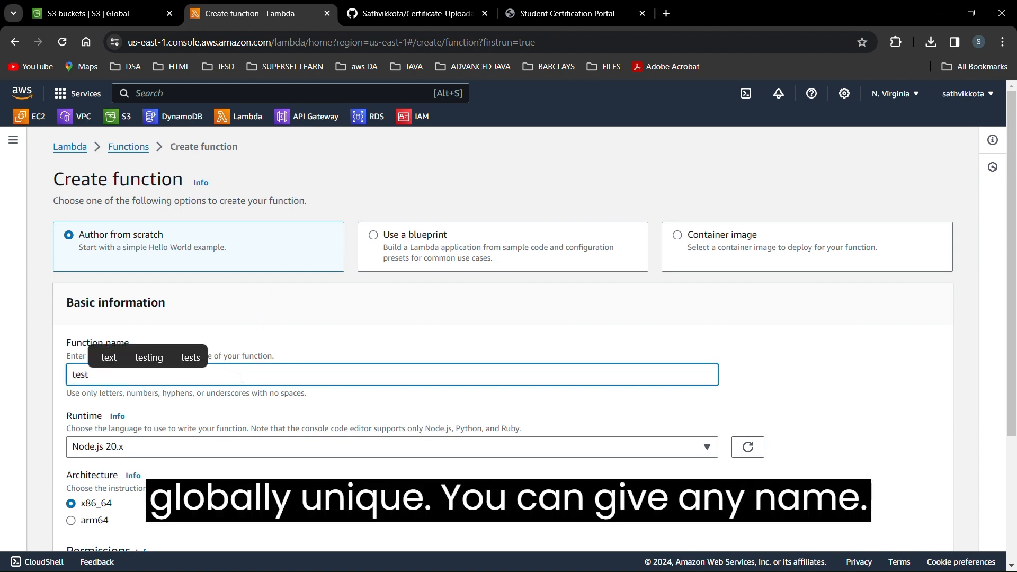
scroll(240, 378, down, 2)
click(216, 395)
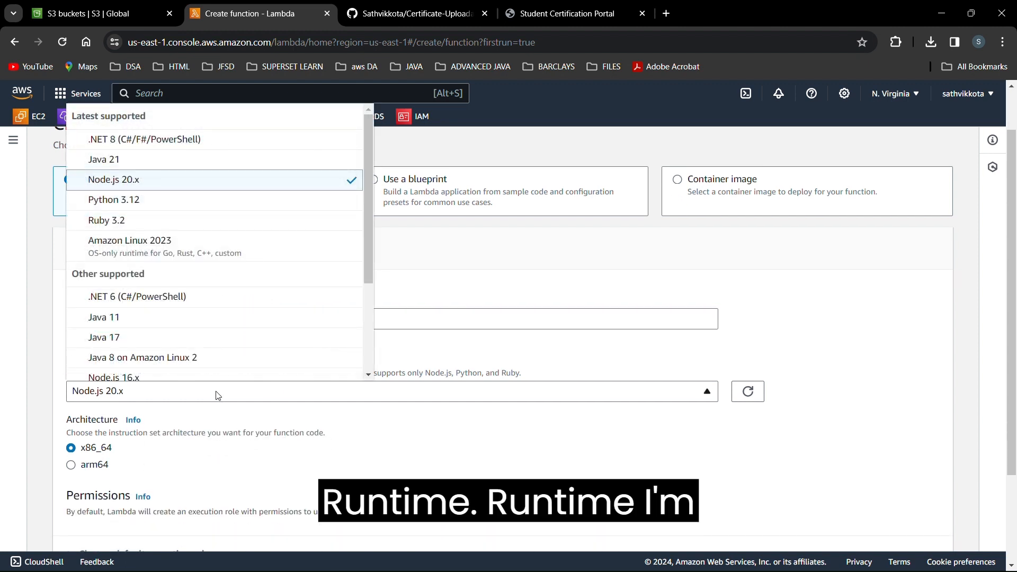
scroll(201, 305, down, 3)
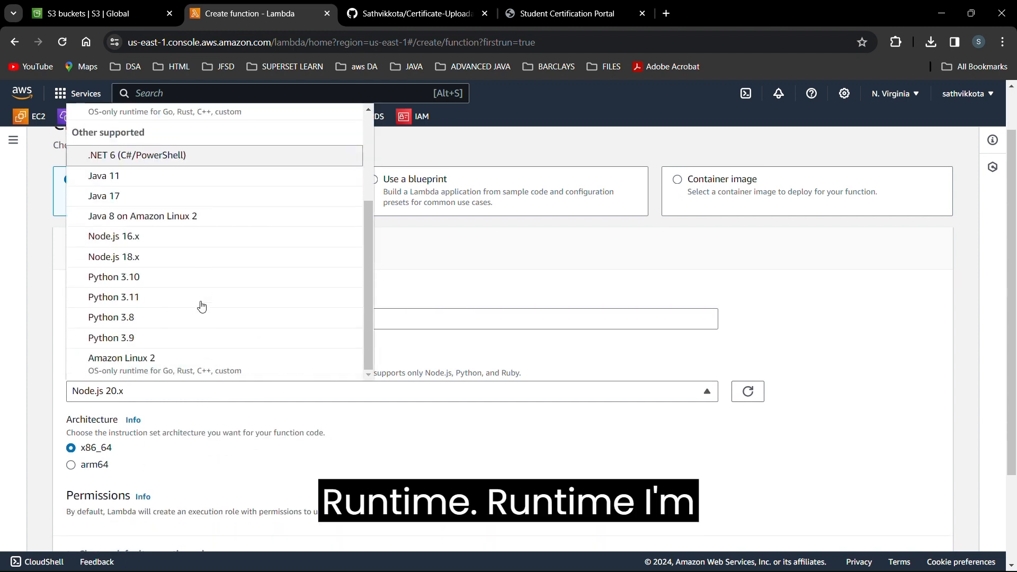
click(177, 287)
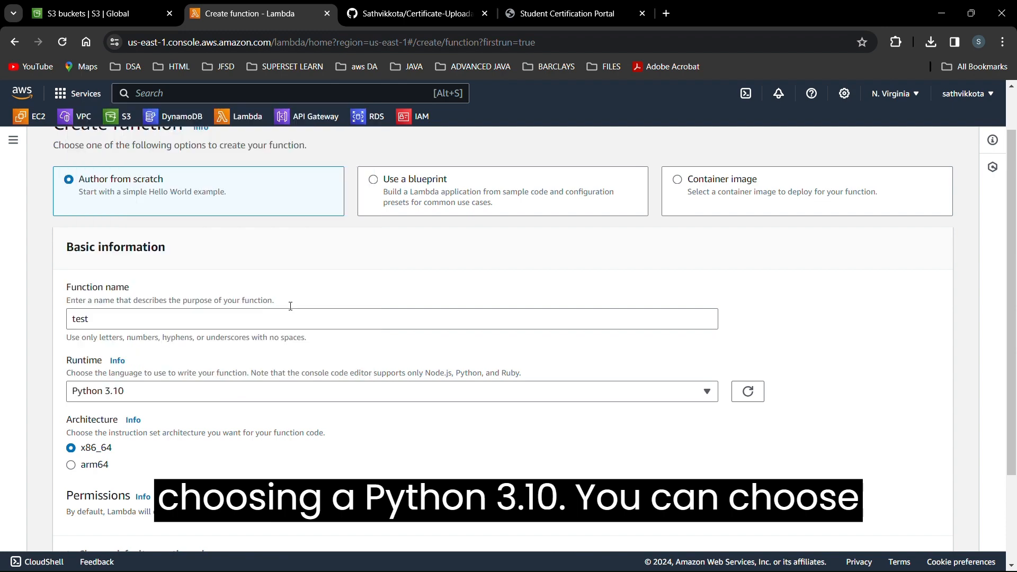
scroll(353, 316, down, 2)
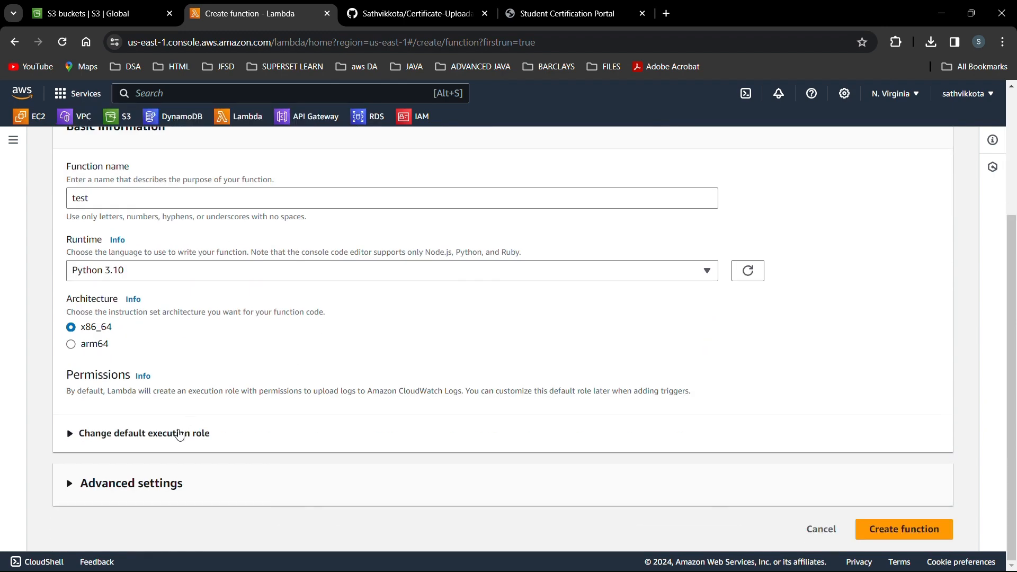
click(180, 435)
scroll(181, 435, down, 1)
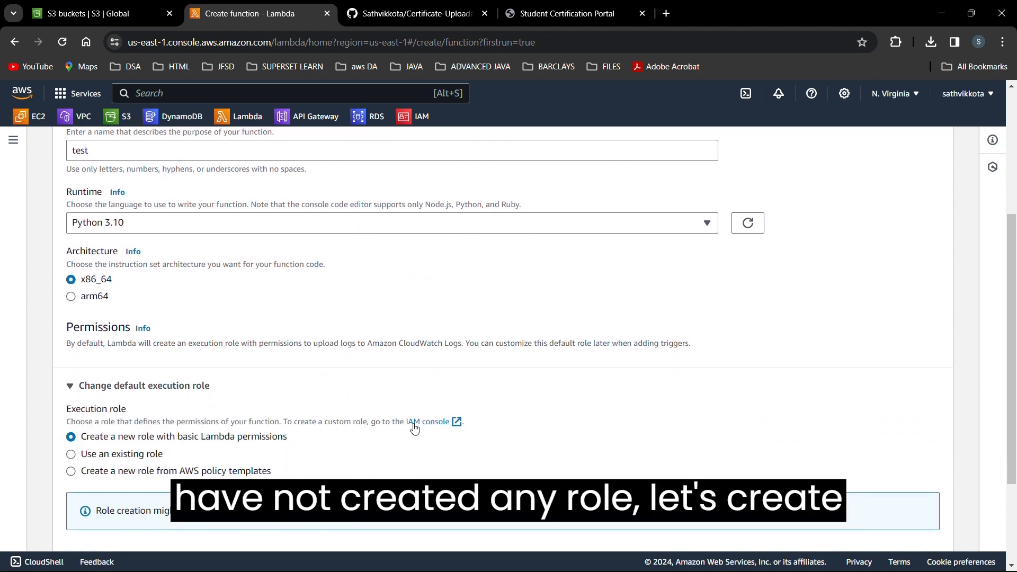
Start a new IAM role with AWS service Lambda as its use case.
click(442, 423)
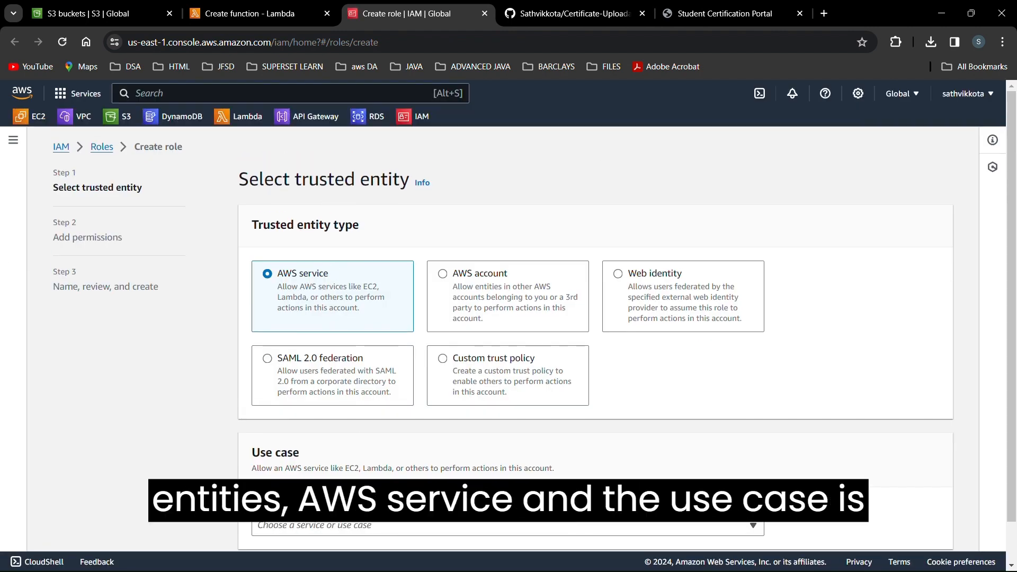
click(378, 526)
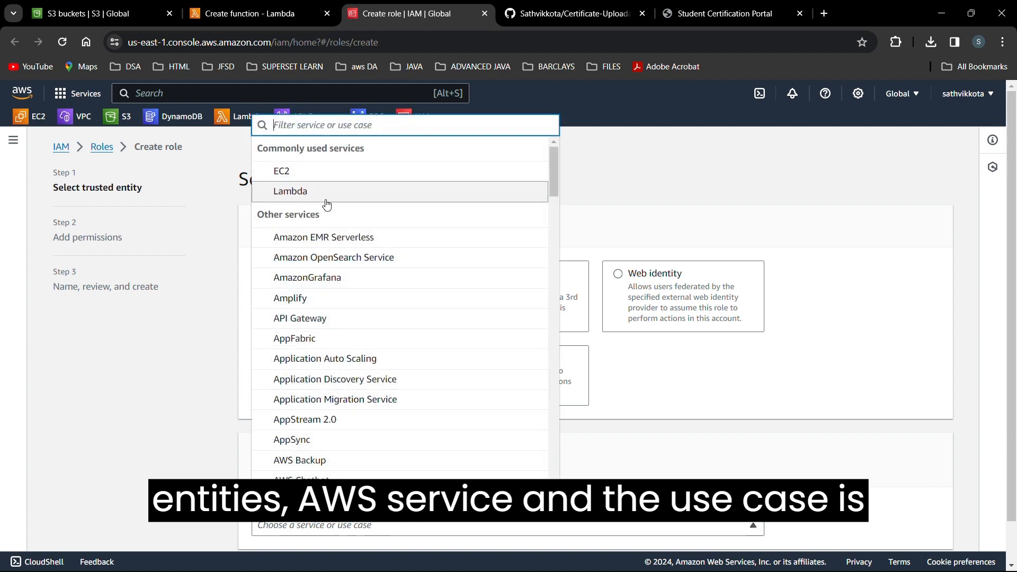
click(325, 198)
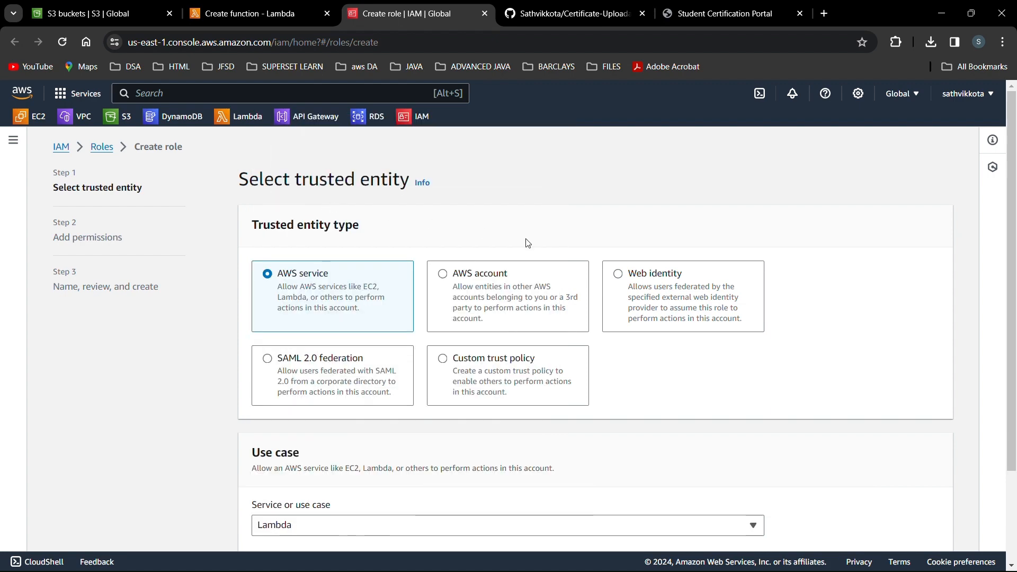
scroll(704, 475, down, 3)
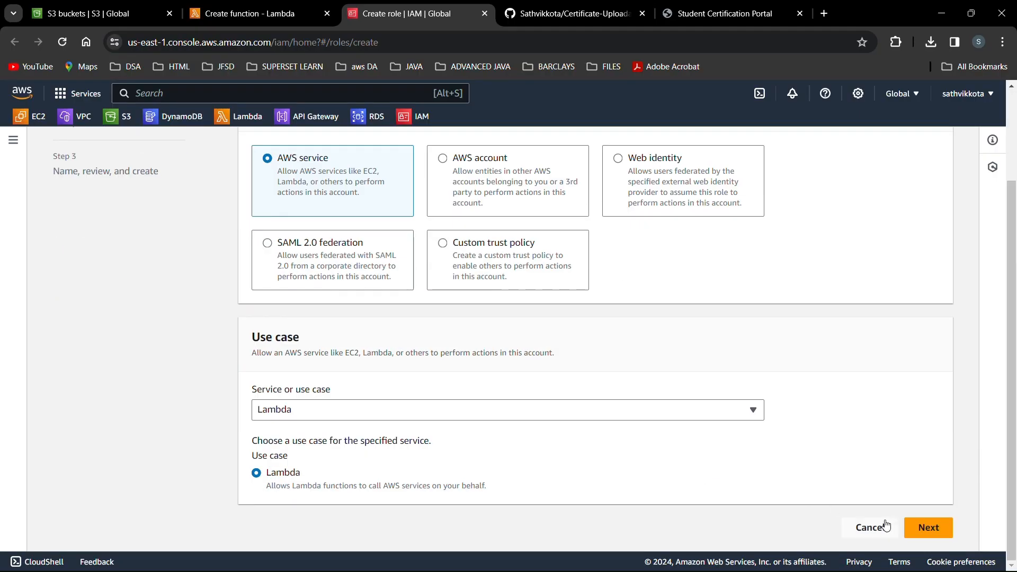
click(924, 527)
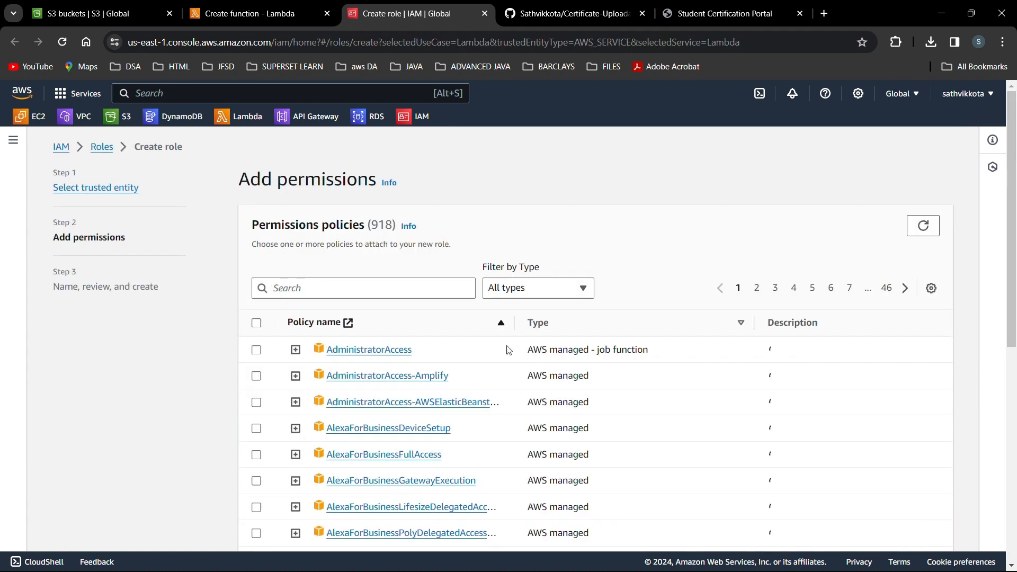
Attach AmazonS3FullAccess to the role, then return from review to add more policies.
click(343, 293)
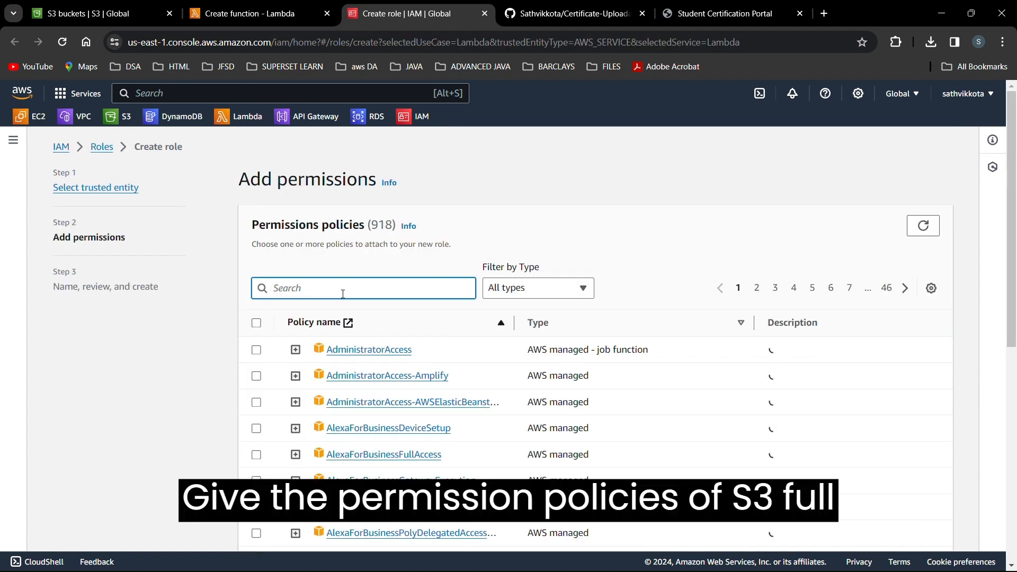
text(s3full)
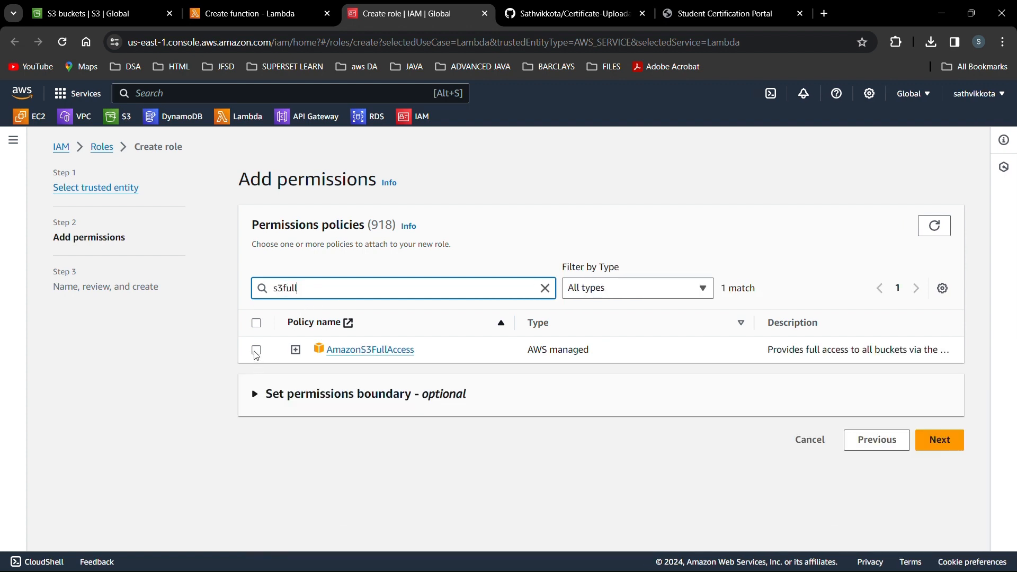
click(257, 351)
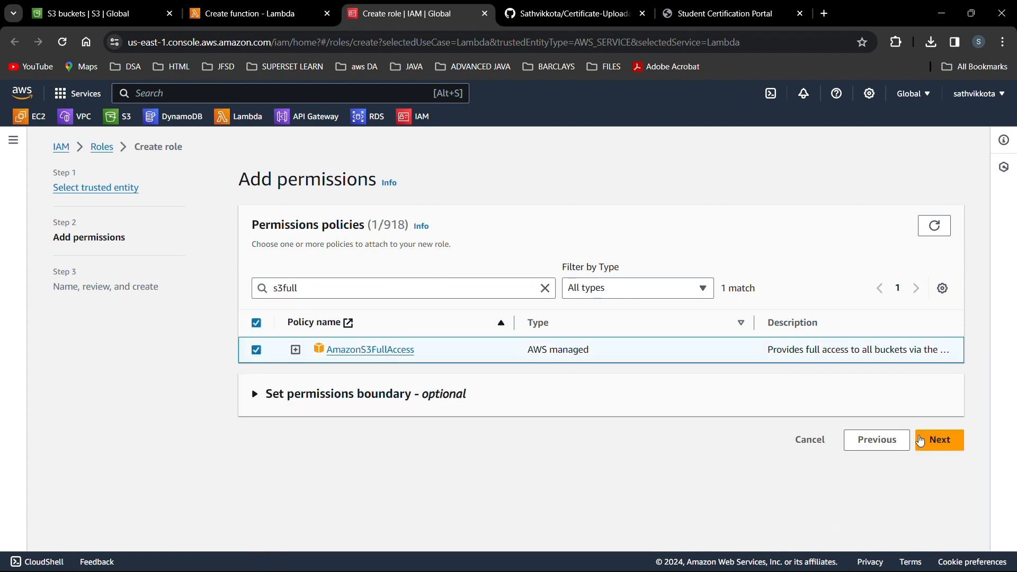
click(940, 441)
scroll(534, 413, down, 10)
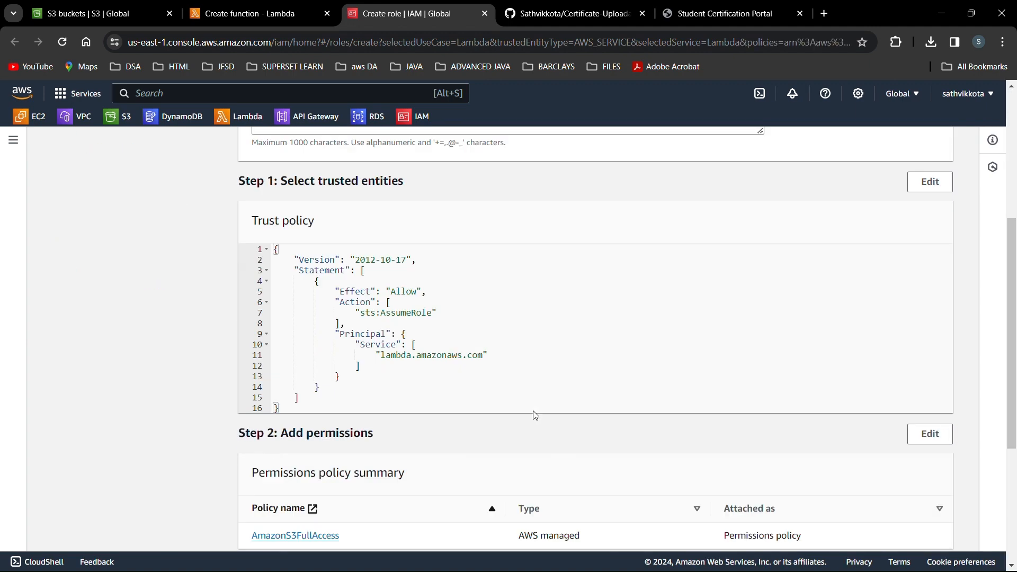
scroll(535, 416, up, 10)
scroll(535, 416, down, 10)
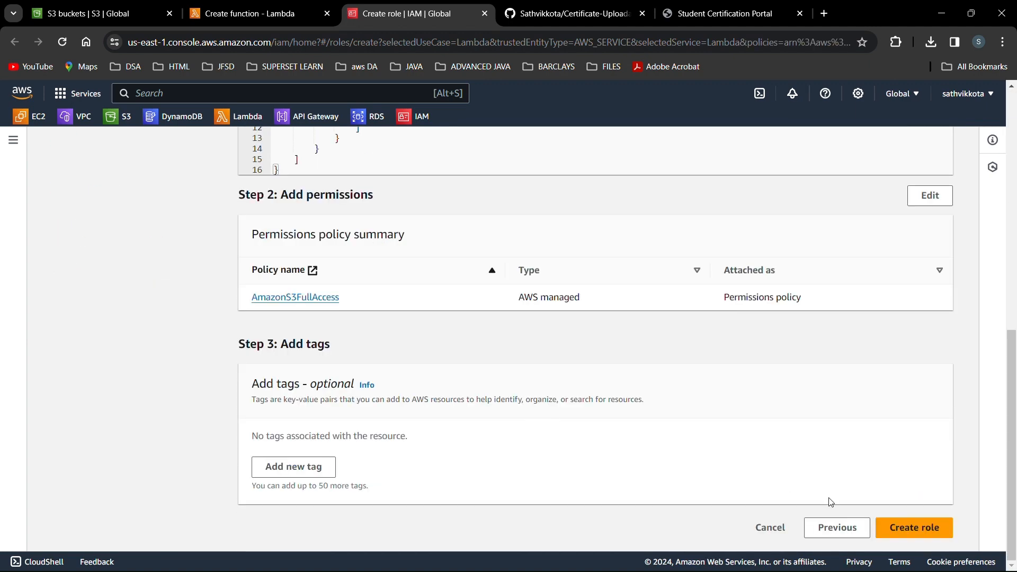
click(837, 528)
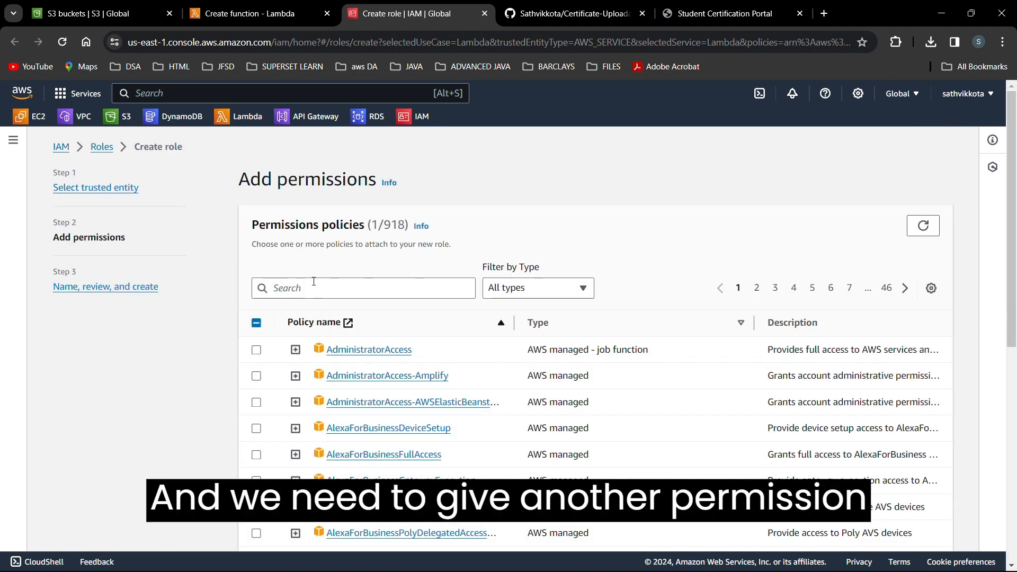
Also attach the AmazonDynamoDBFullAccess and AWSLambda_FullAccess policies.
click(318, 288)
text(dyha)
key(BackSpace)
key(BackSpace)
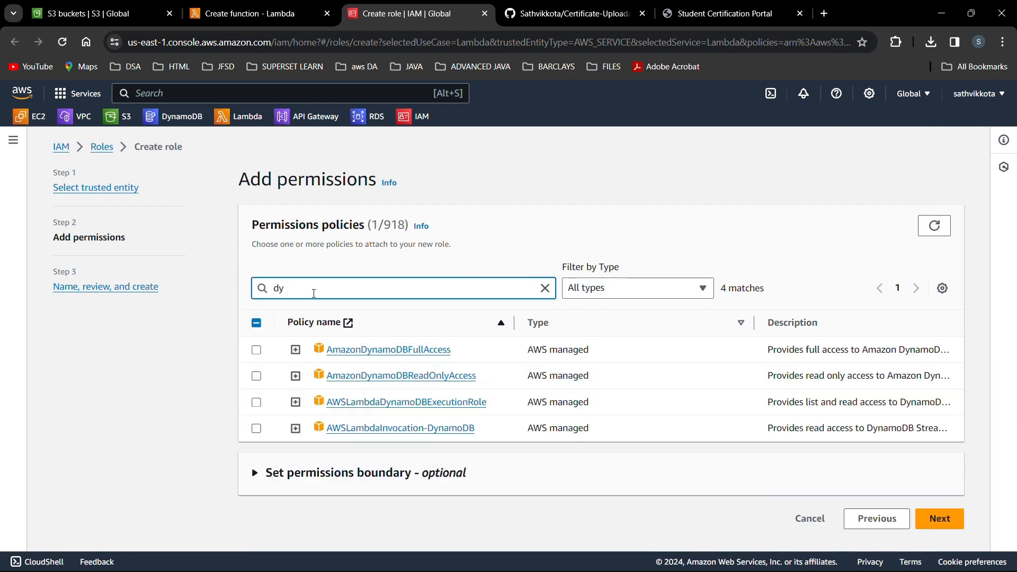
click(256, 350)
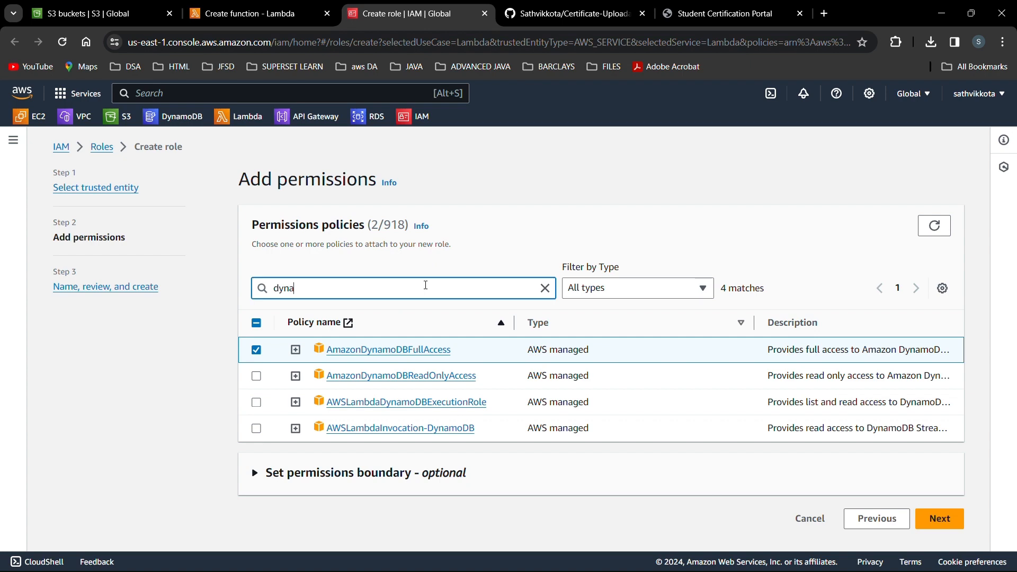
double_click(426, 285)
text(lamb)
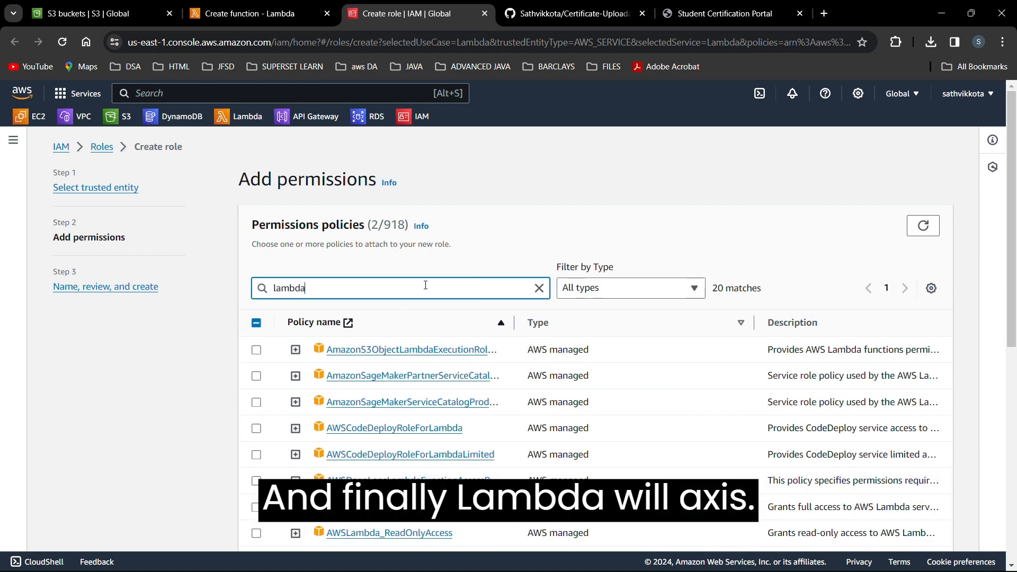
click(256, 507)
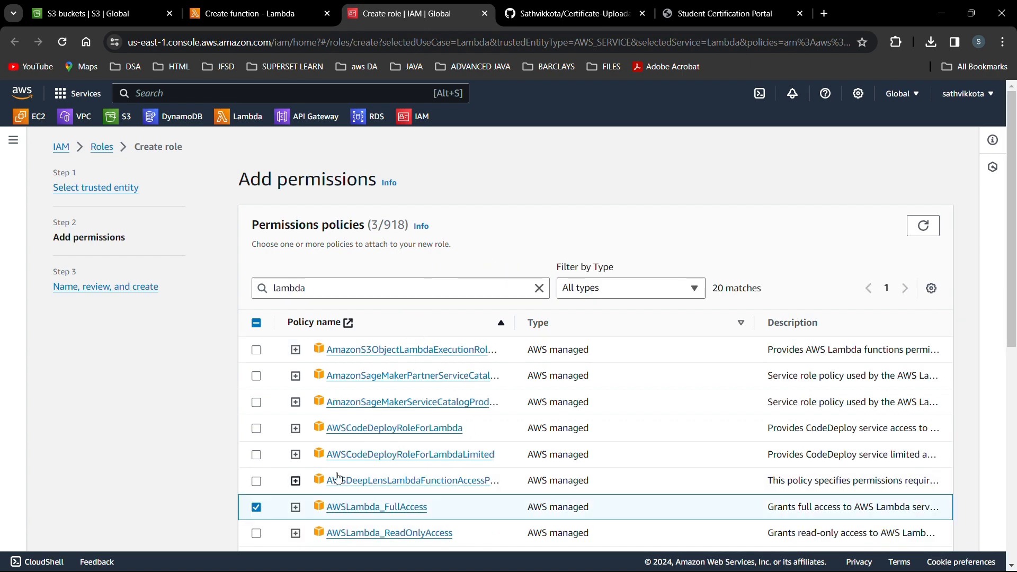
Review the three attached policies and advance to the role naming step.
scroll(530, 429, down, 7)
scroll(533, 437, down, 3)
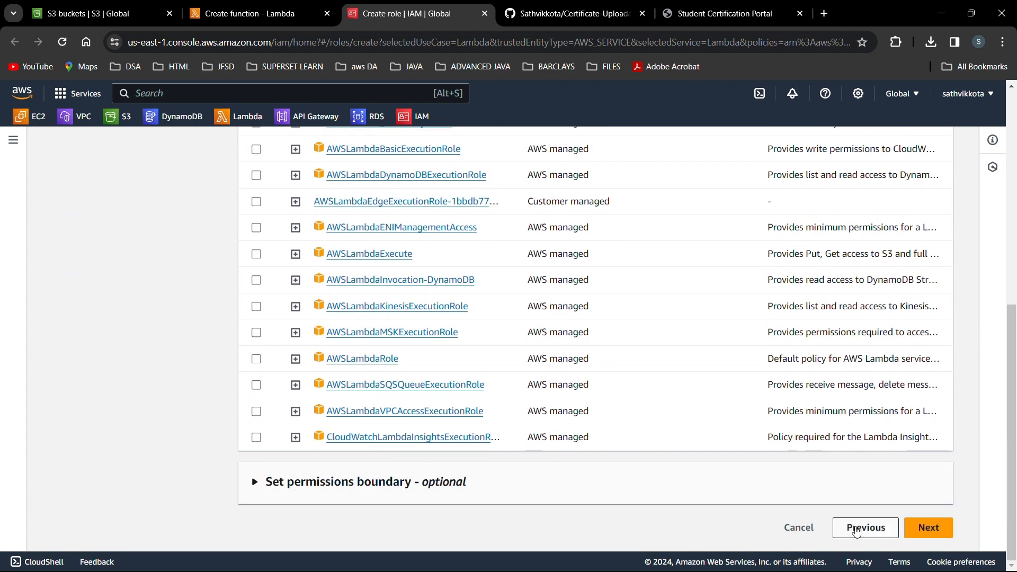
click(928, 528)
scroll(601, 335, down, 9)
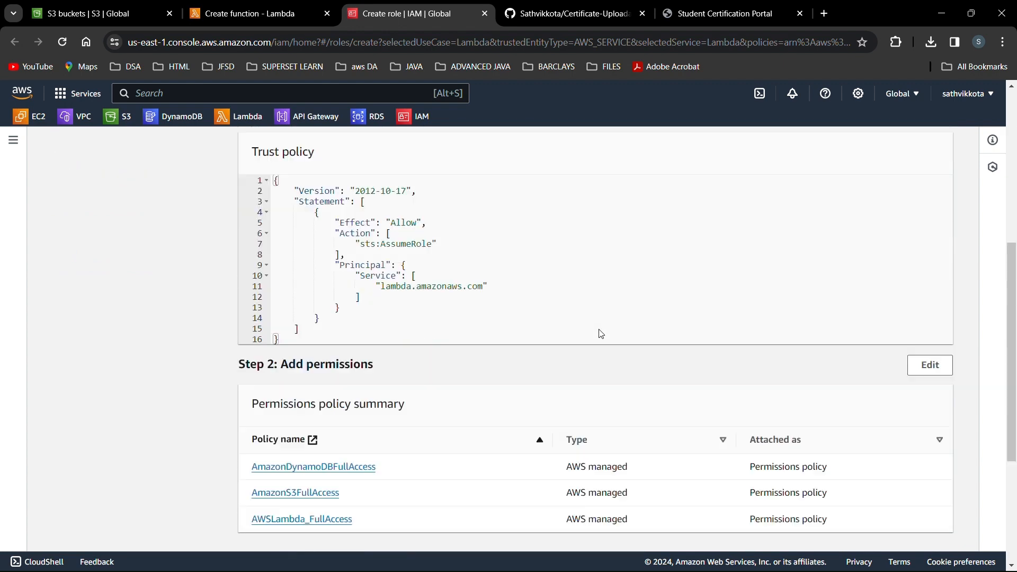
scroll(599, 336, up, 1)
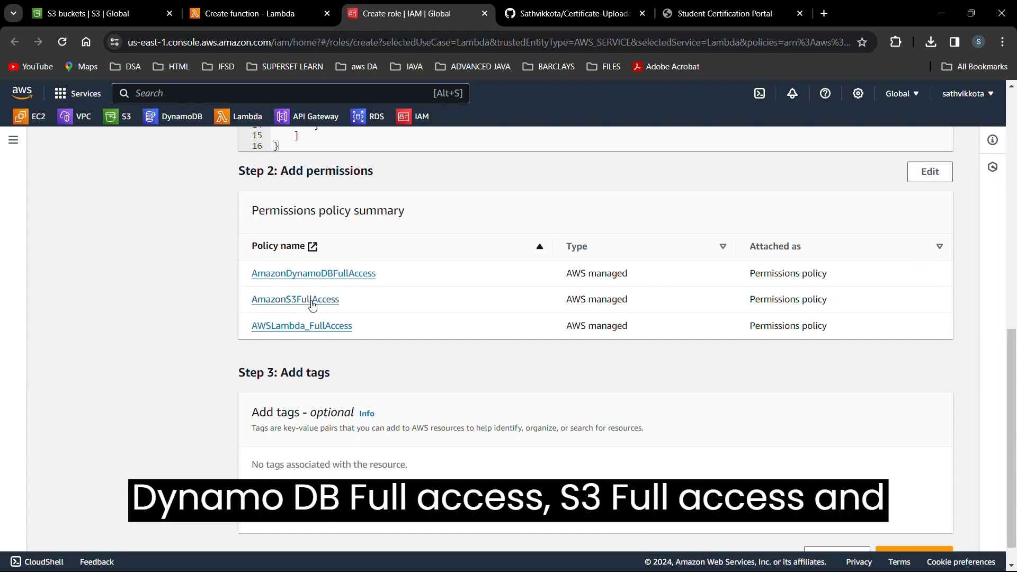
scroll(759, 436, down, 1)
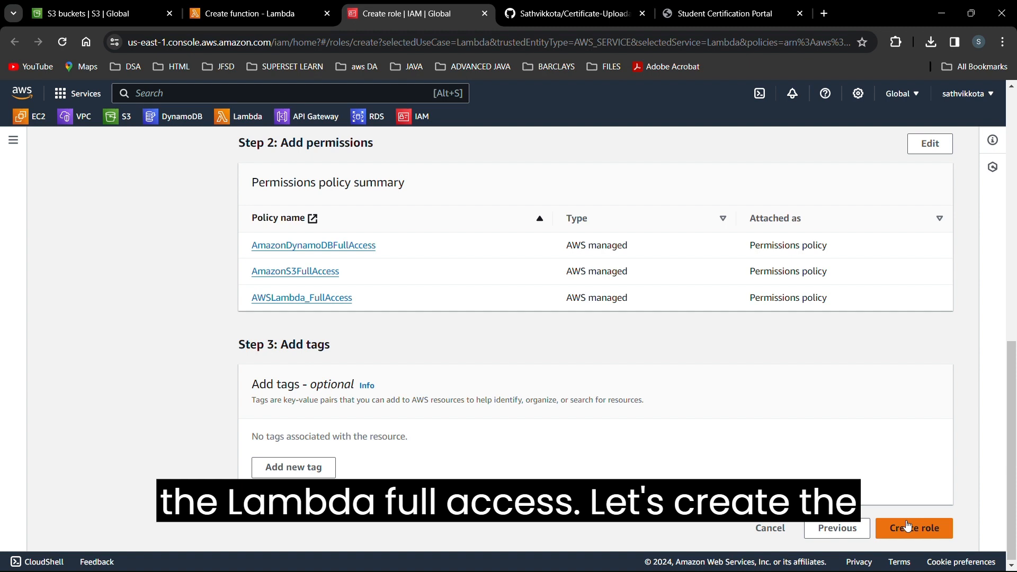
click(906, 528)
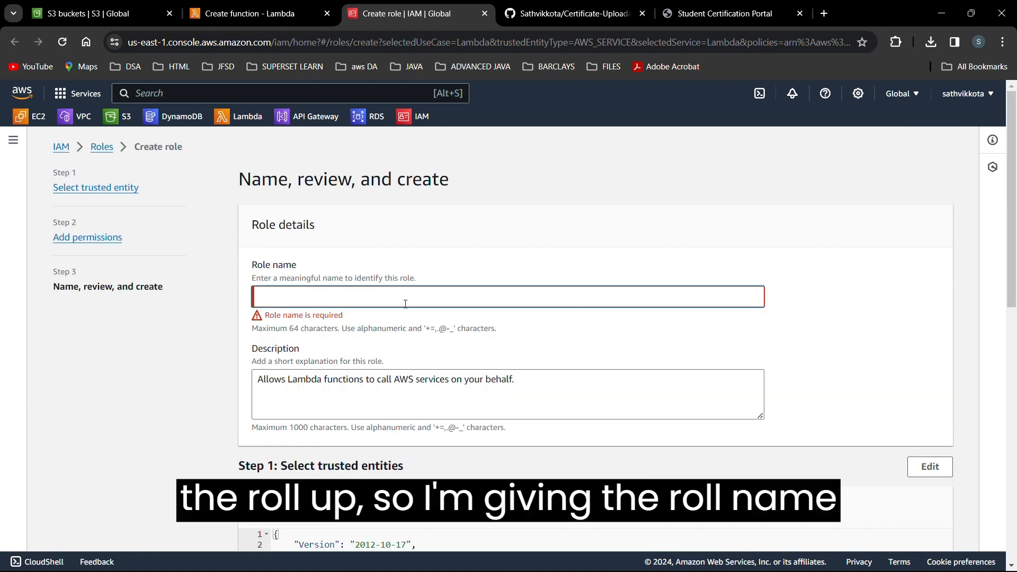
Name the role student, create it, and go back to the Lambda function tab.
text(pr)
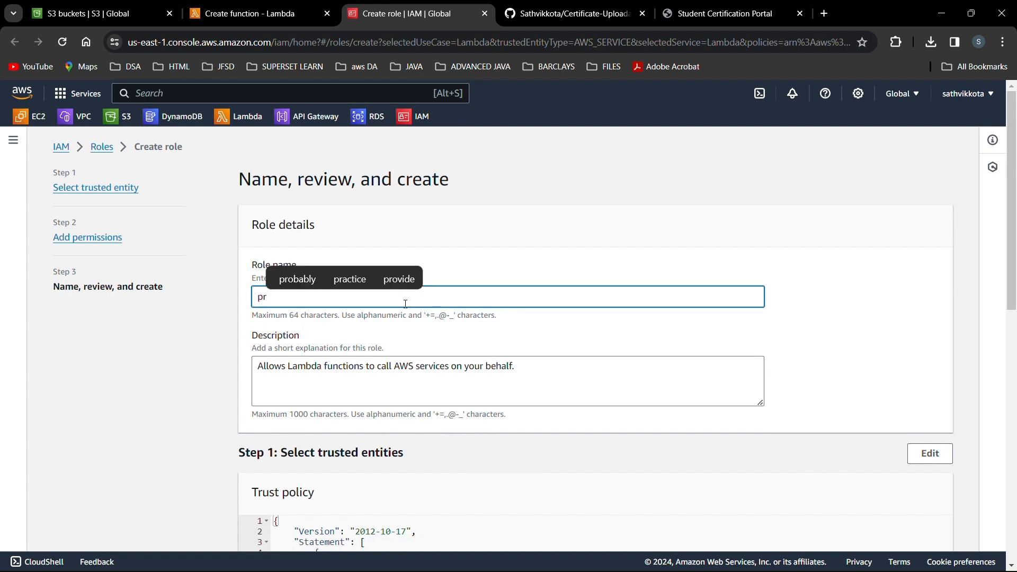
key(BackSpace)
key(BackSpace)
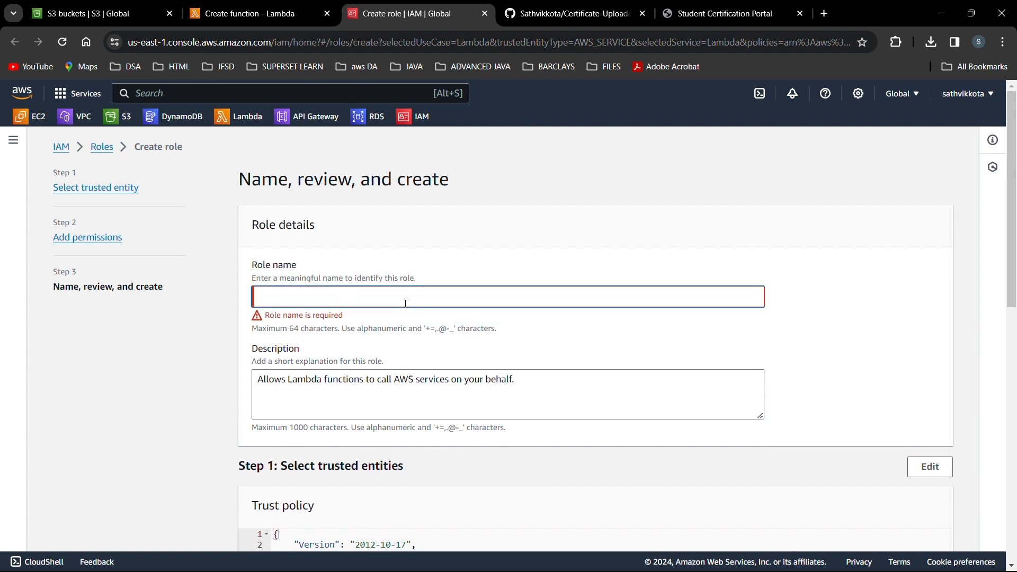
text(stud)
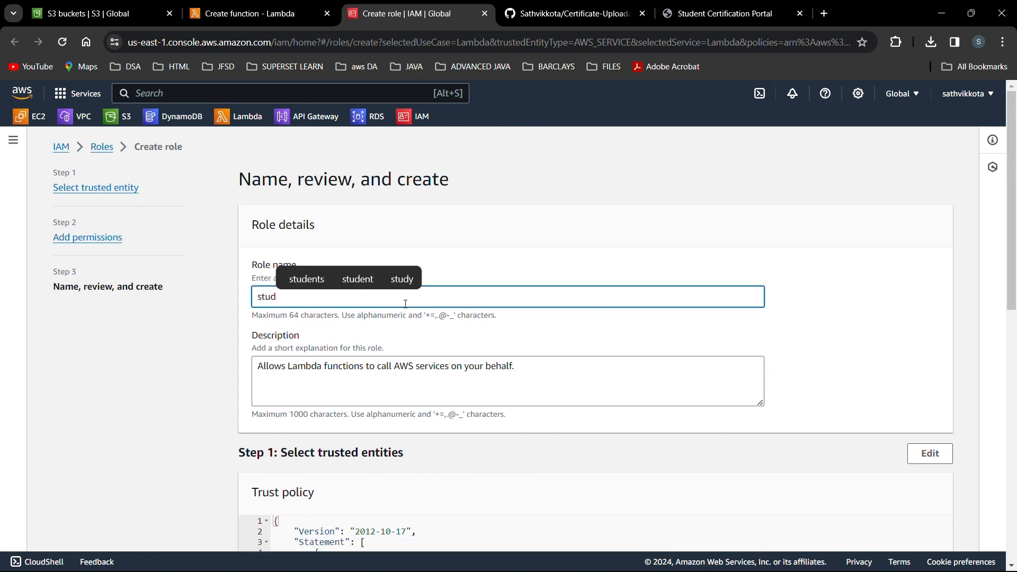
text(ent)
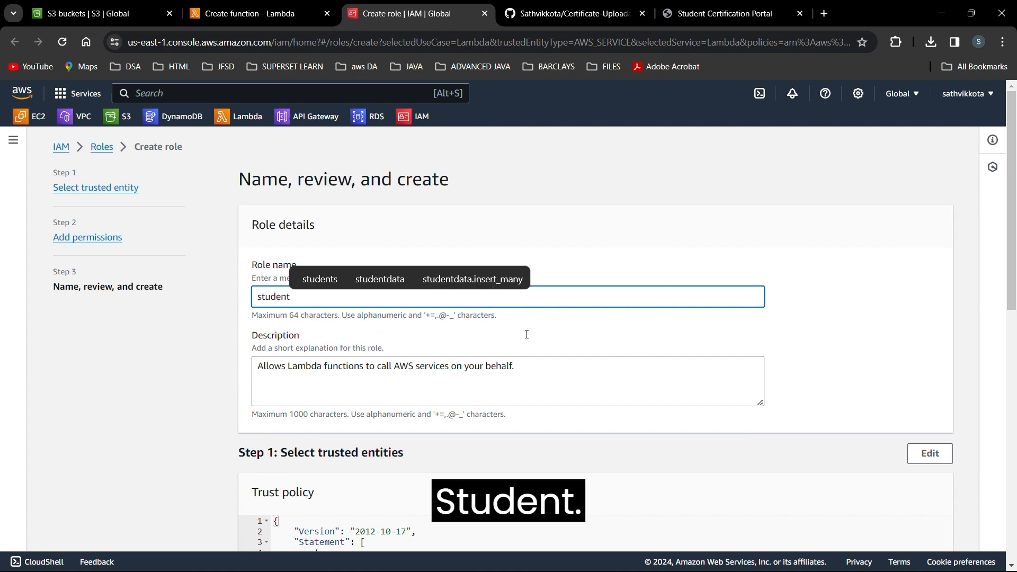
scroll(765, 390, down, 10)
scroll(797, 422, up, 10)
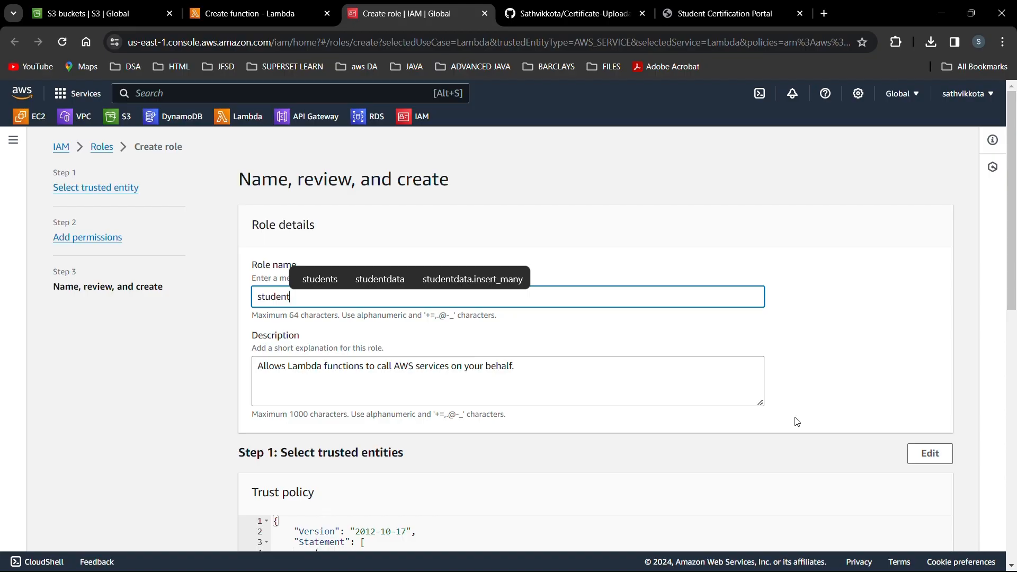
scroll(798, 421, down, 10)
click(909, 524)
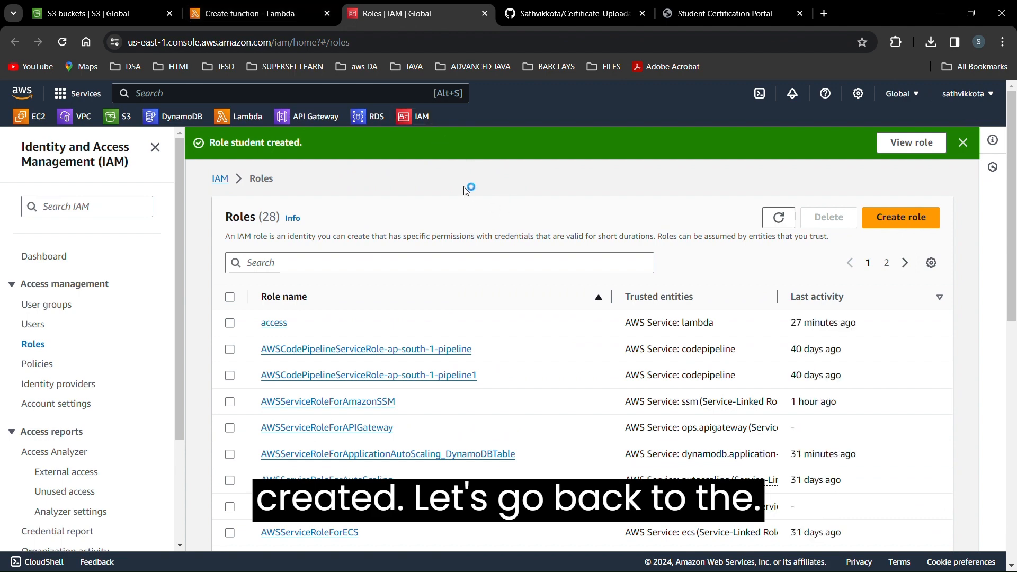
key(ctrl+Tab)
key(ctrl+Tab)
key(ctrl+Tab)
key(ctrl+Tab)
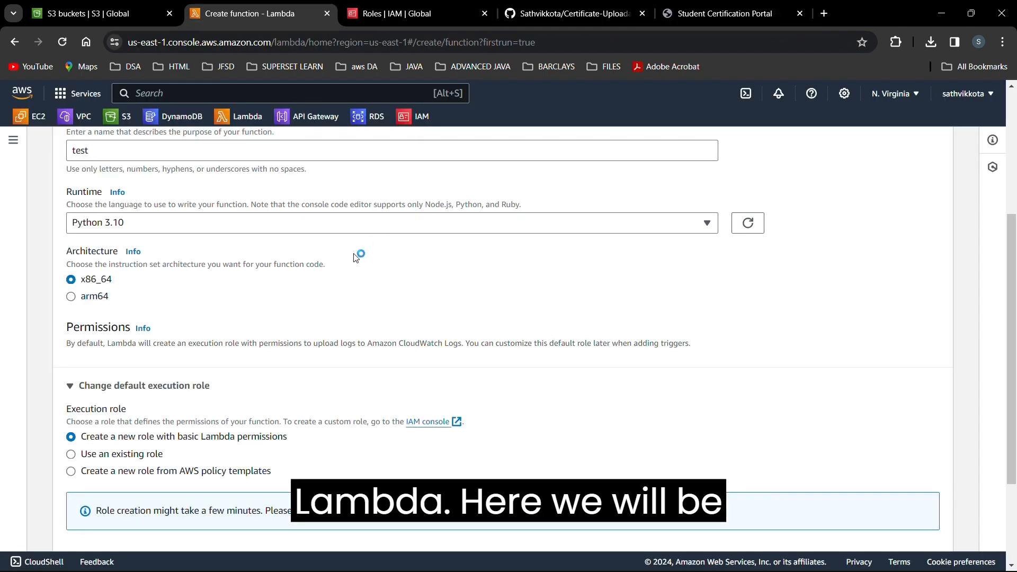
Create the test Lambda function with the existing student execution role, then search 'dynamo'.
click(122, 454)
scroll(249, 450, down, 2)
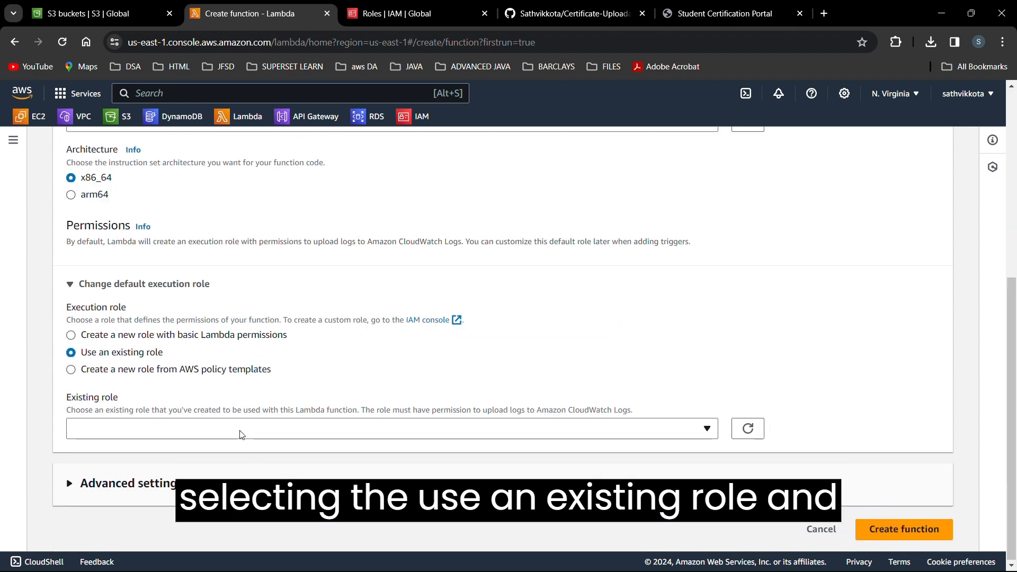
click(241, 434)
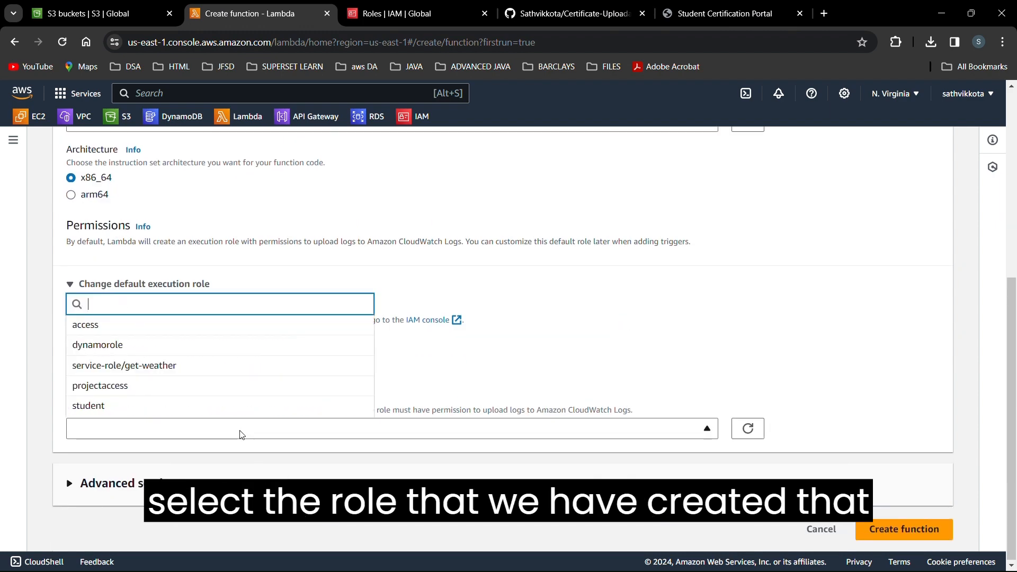
click(210, 407)
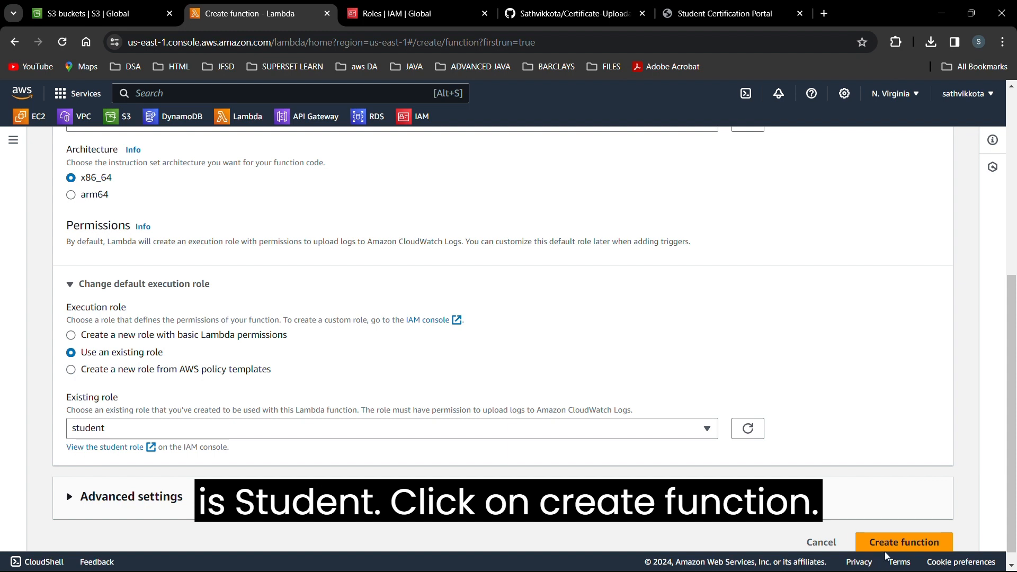
click(899, 543)
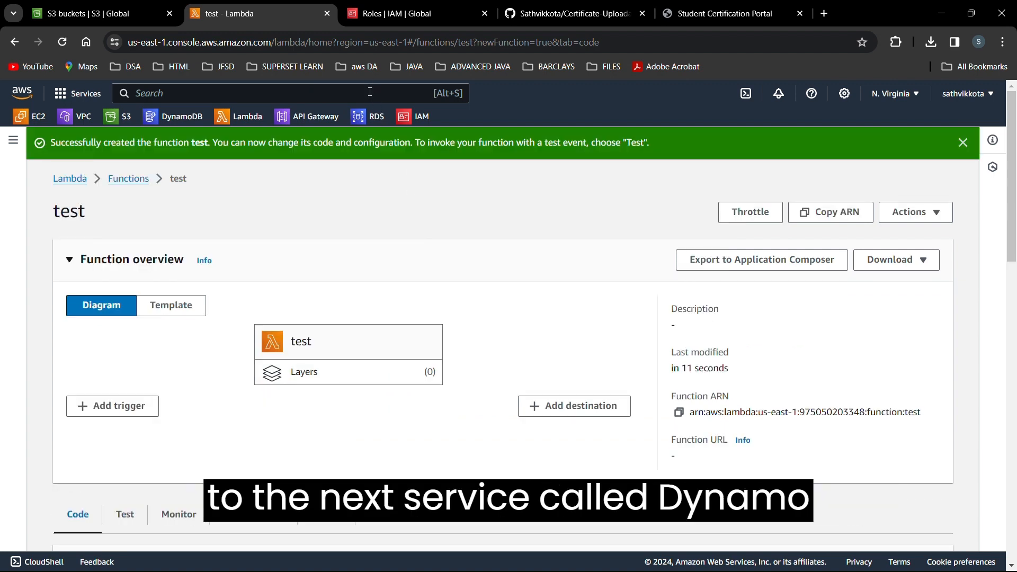
text(dynamo)
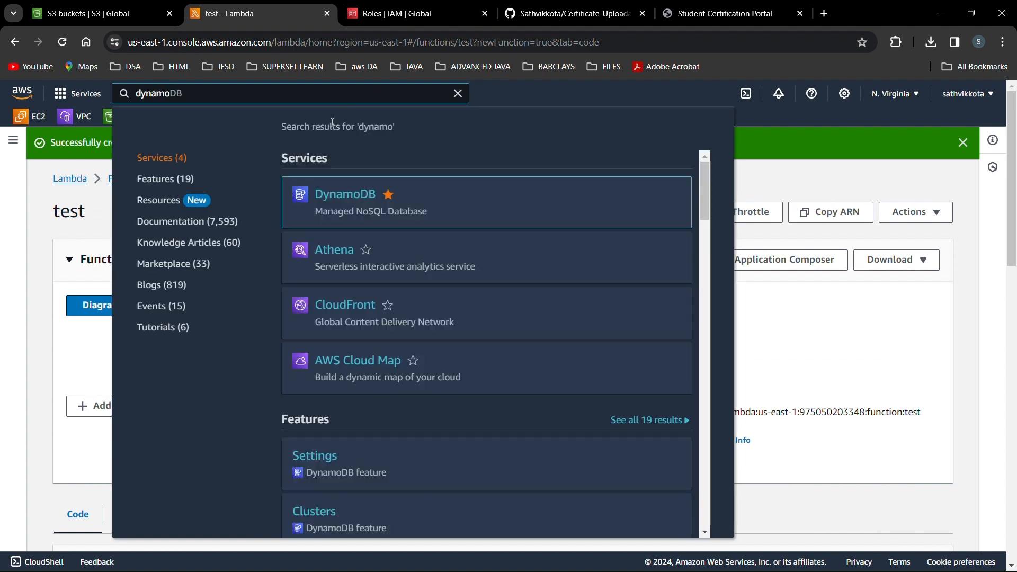
Open the DynamoDB console in a new tab and start a new table.
click(354, 200)
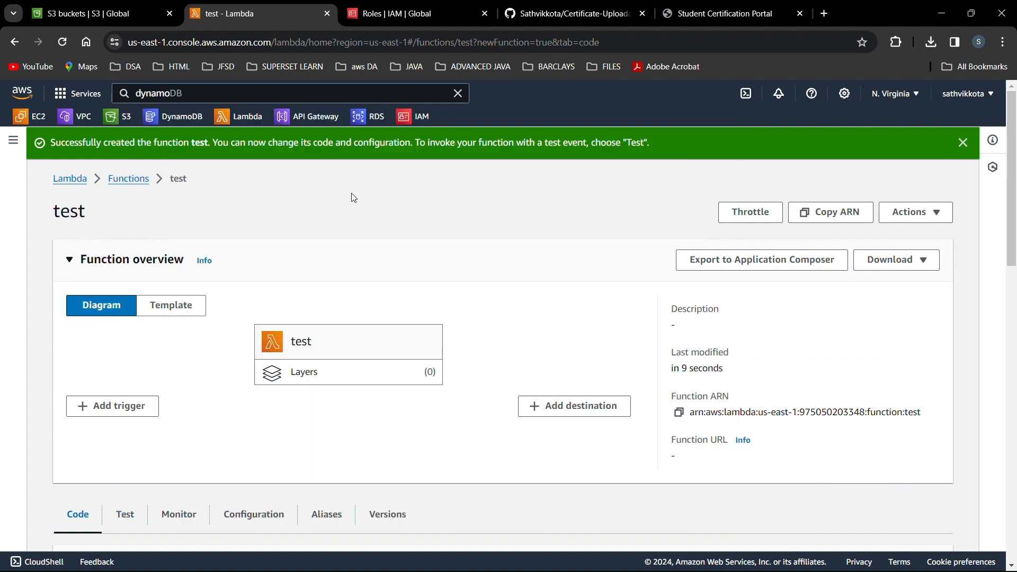
right_click(175, 120)
click(196, 133)
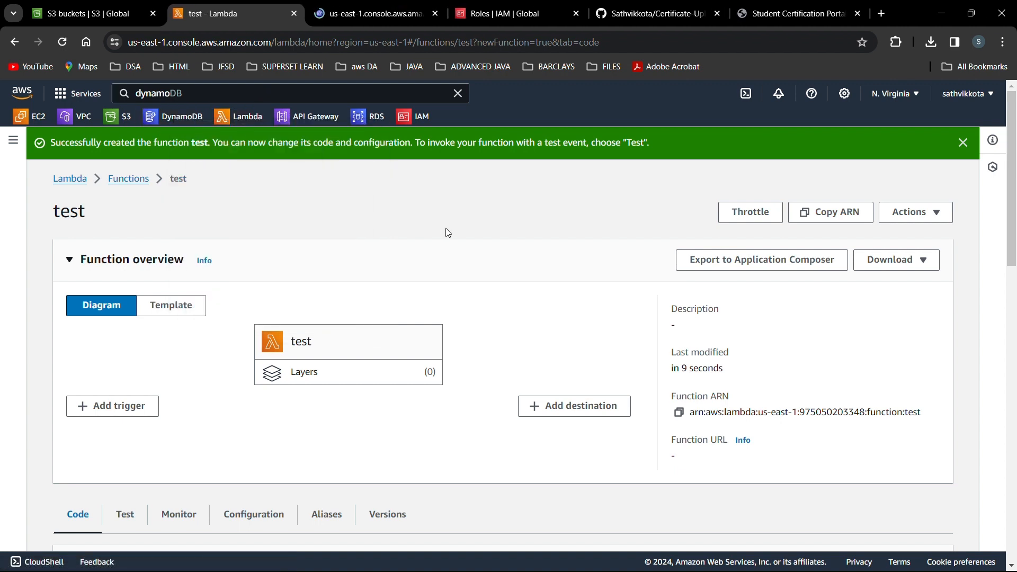
key(ctrl+Tab)
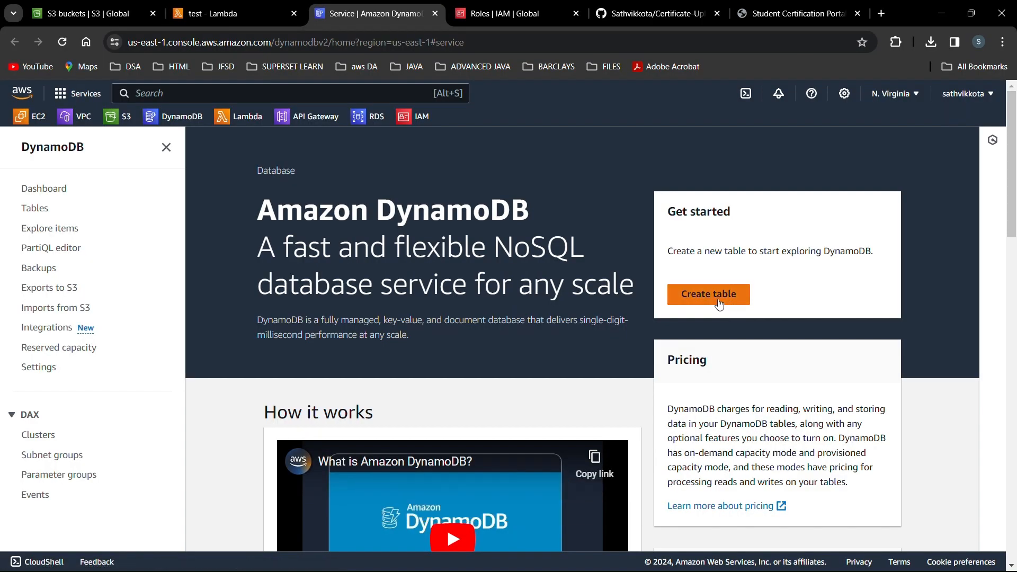
click(722, 304)
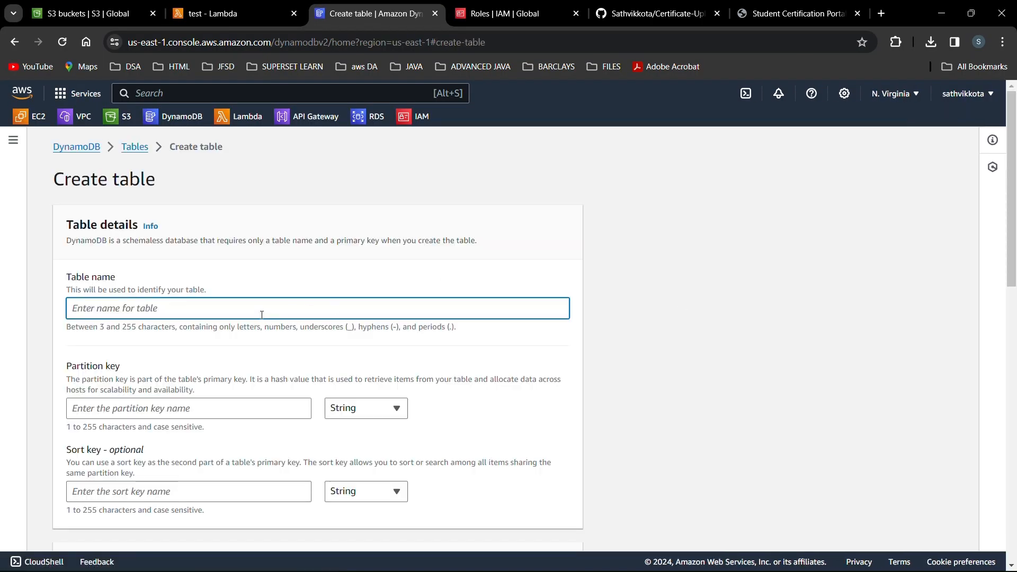
Create table studcert with partition key studentID, keeping default settings.
click(262, 314)
text(stue)
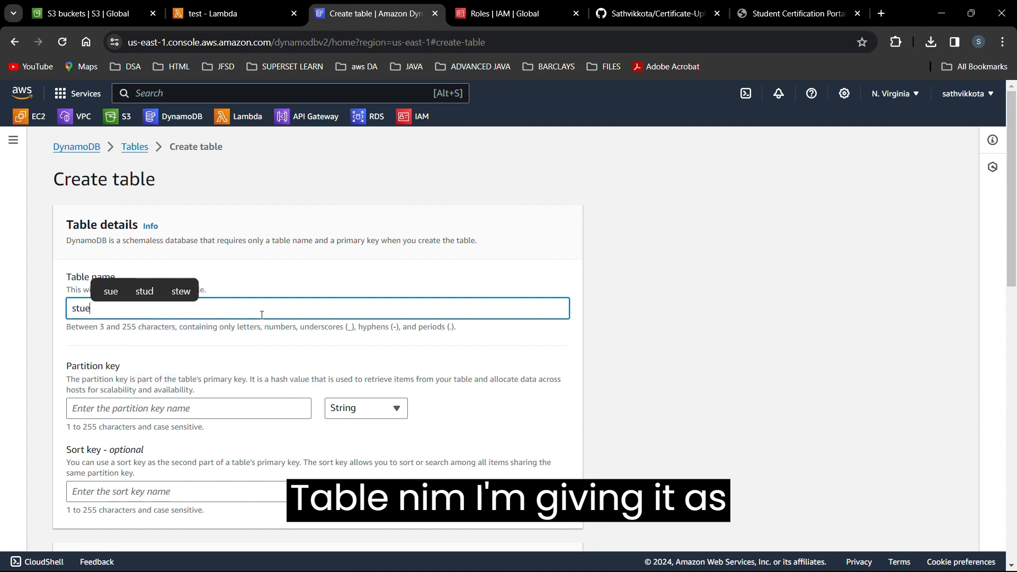
key(BackSpace)
text(dcer)
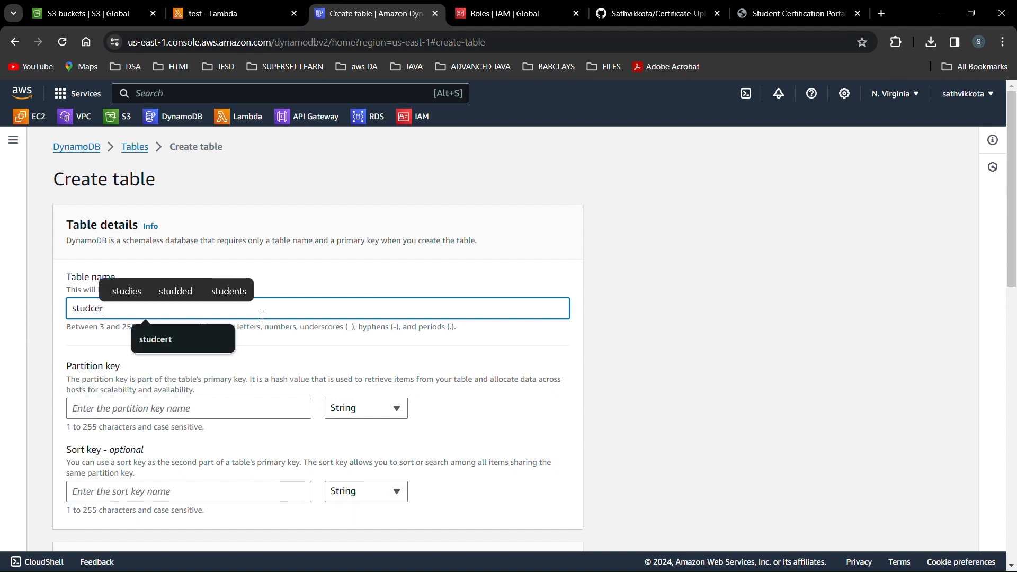
text(t)
click(328, 289)
scroll(280, 320, down, 1)
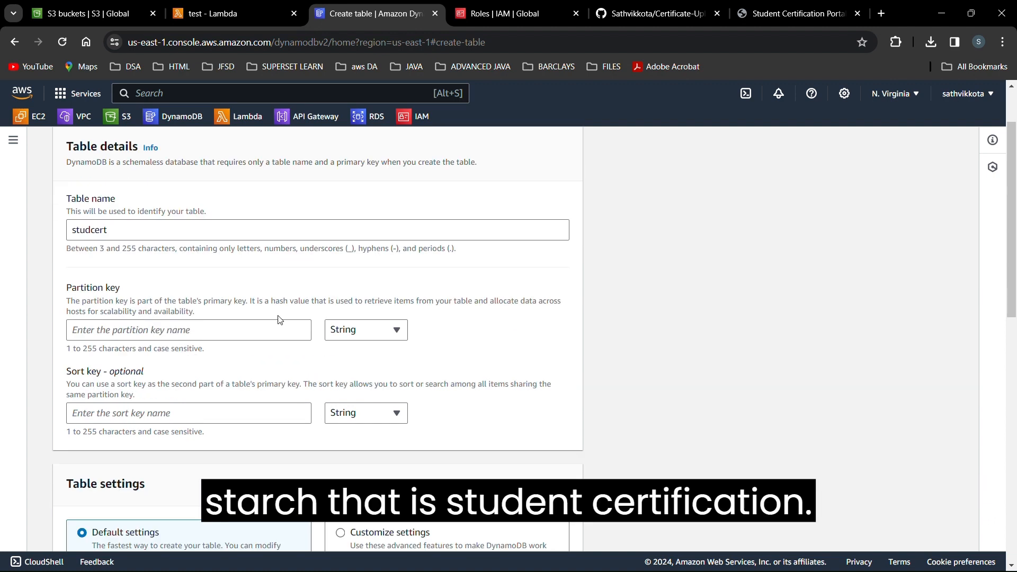
click(249, 328)
text(studen)
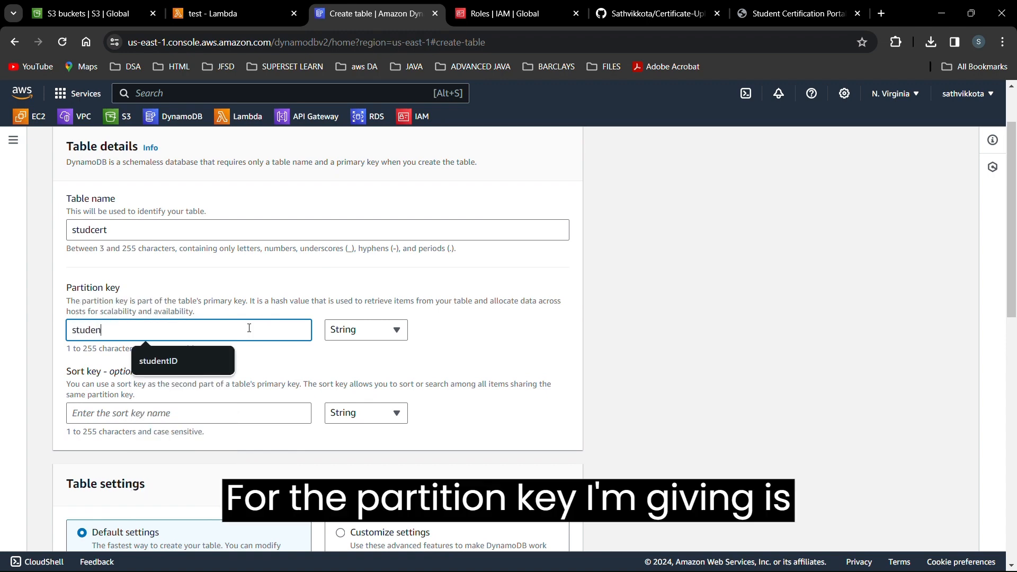
text(tID)
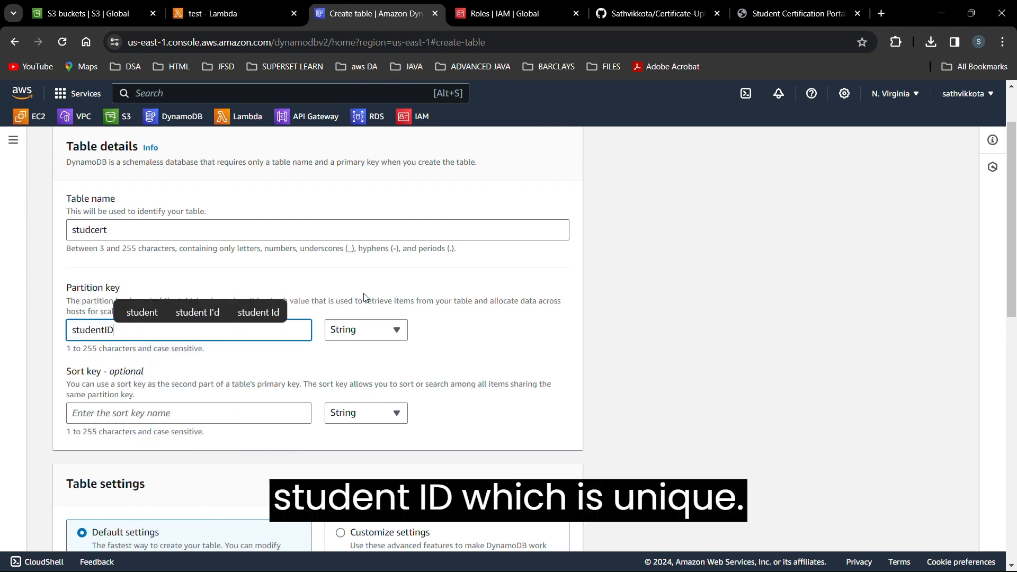
click(364, 297)
scroll(364, 298, down, 6)
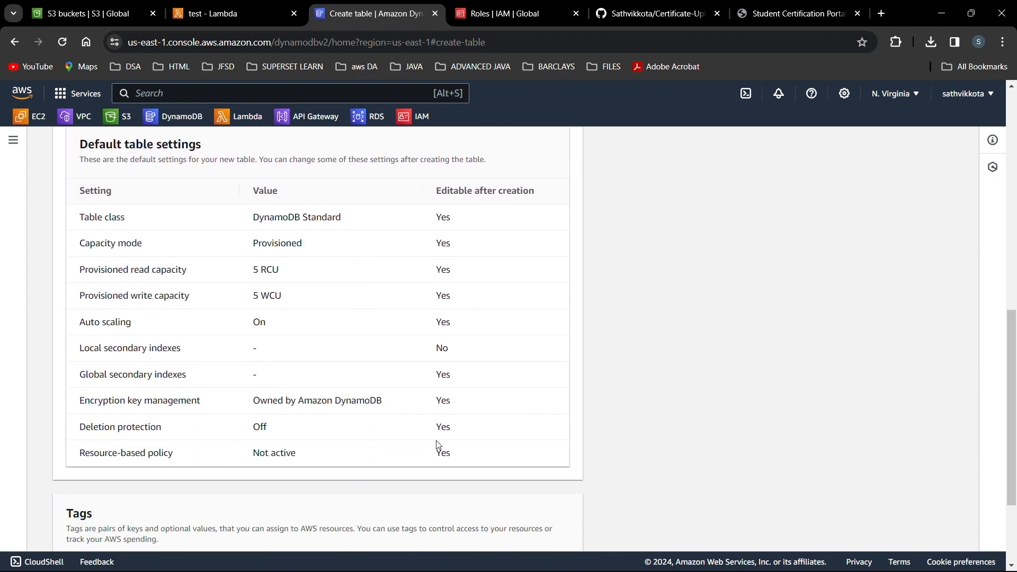
scroll(438, 445, up, 7)
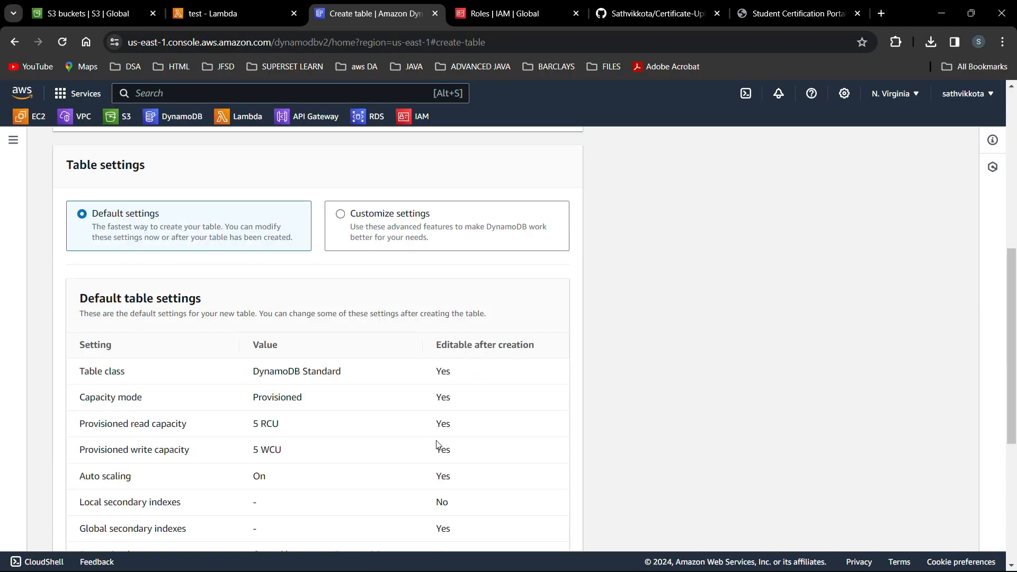
scroll(436, 447, down, 5)
click(549, 531)
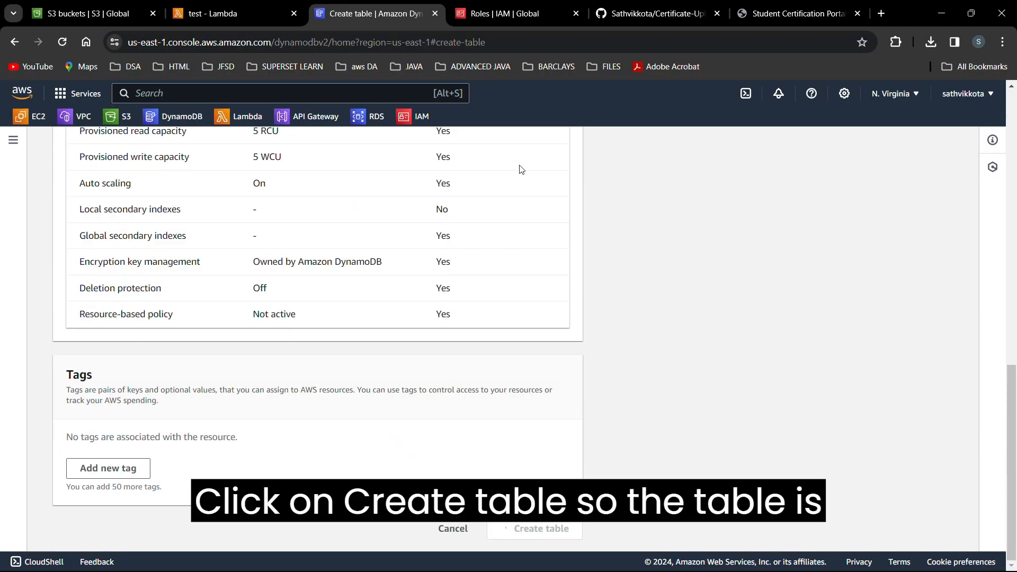
Search 'apig' and open API Gateway in a new tab.
click(294, 93)
text(apig)
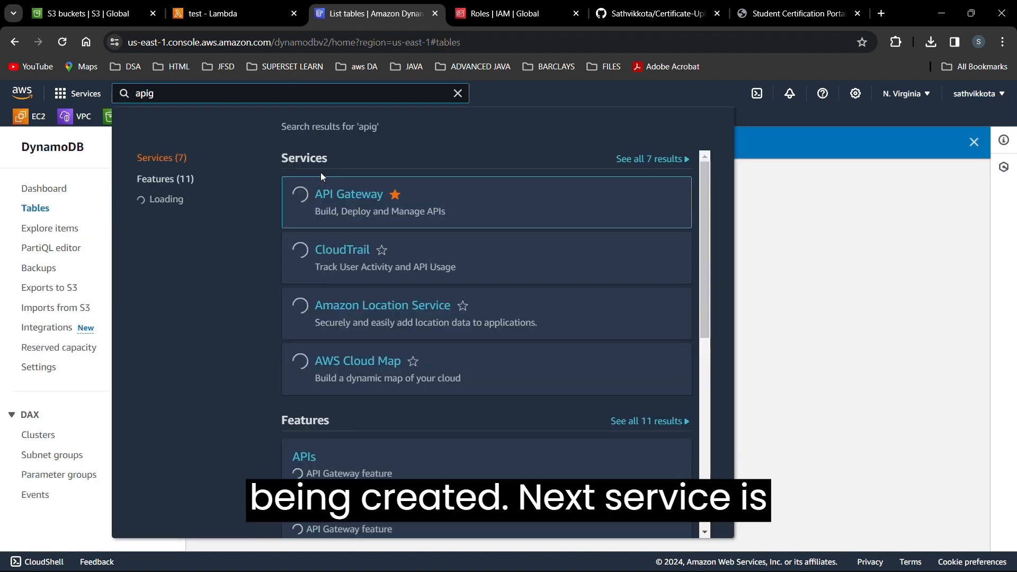
right_click(349, 200)
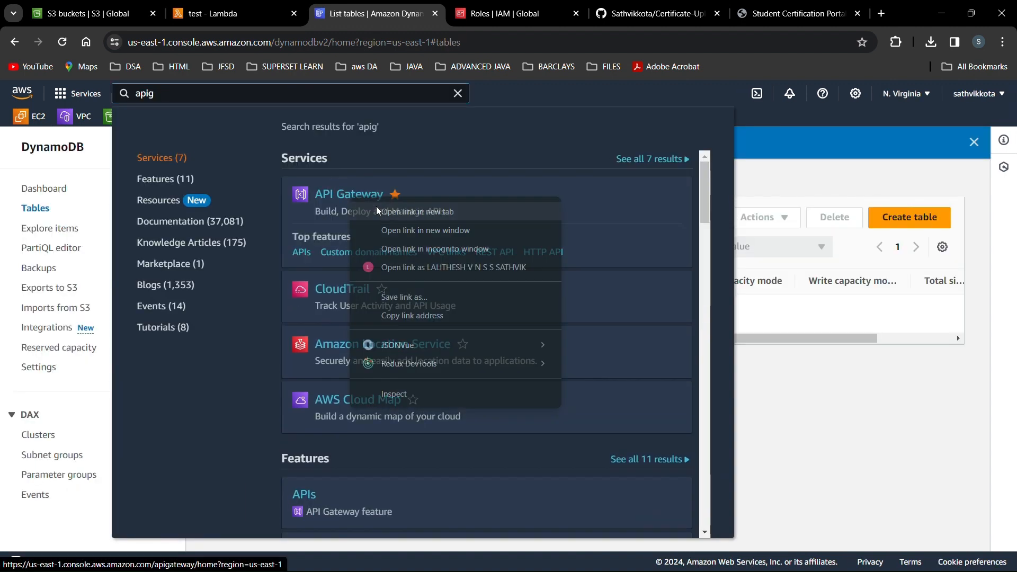
click(396, 207)
scroll(475, 198, down, 1)
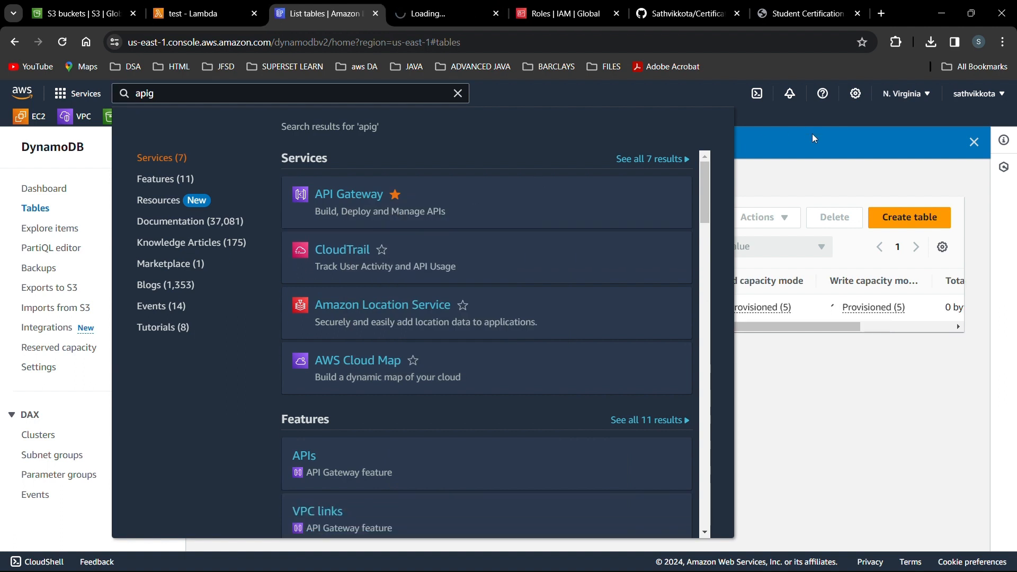
click(812, 149)
key(ctrl+Tab)
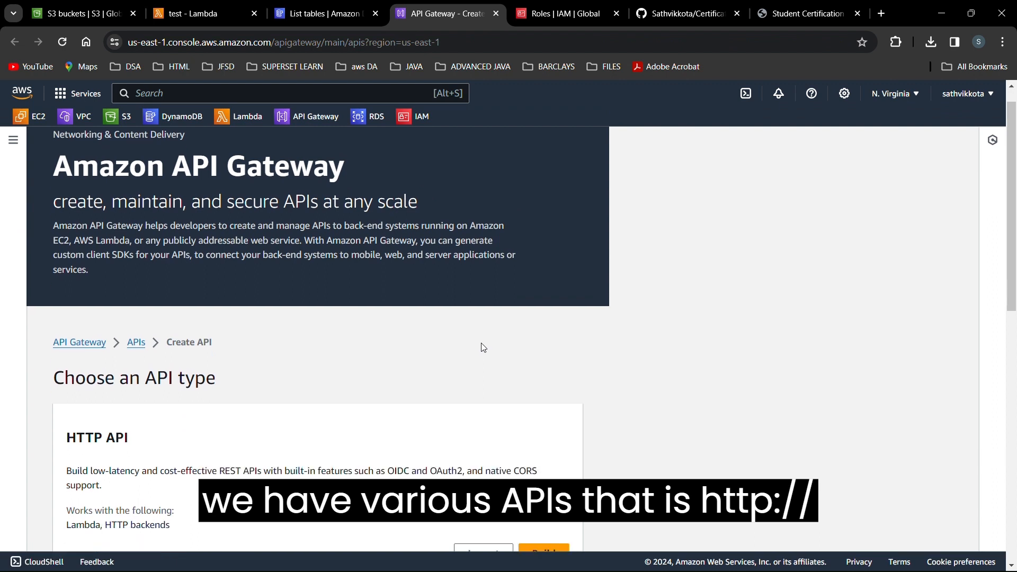
Build a new REST API named testapi.
scroll(483, 348, down, 10)
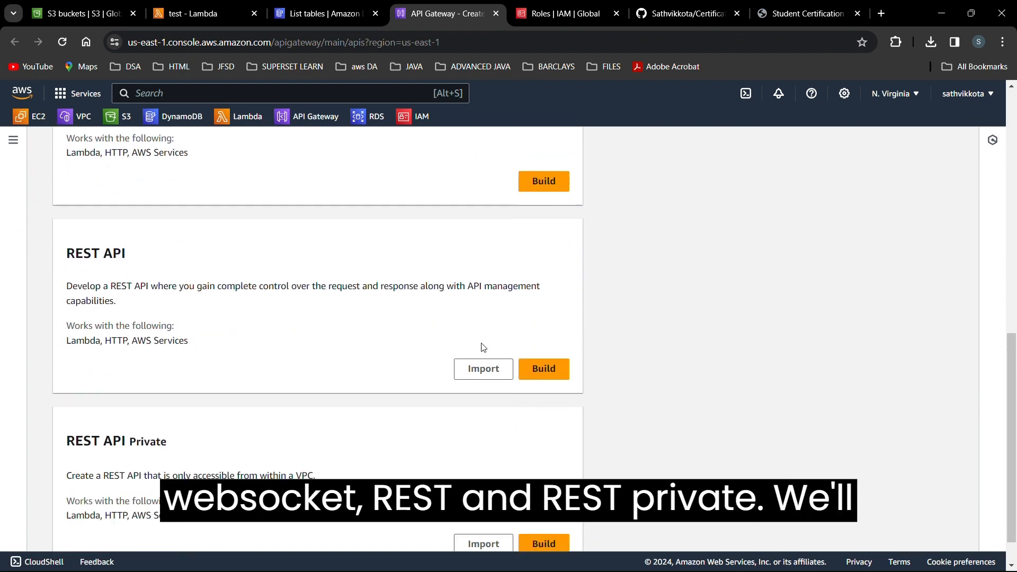
scroll(483, 348, down, 1)
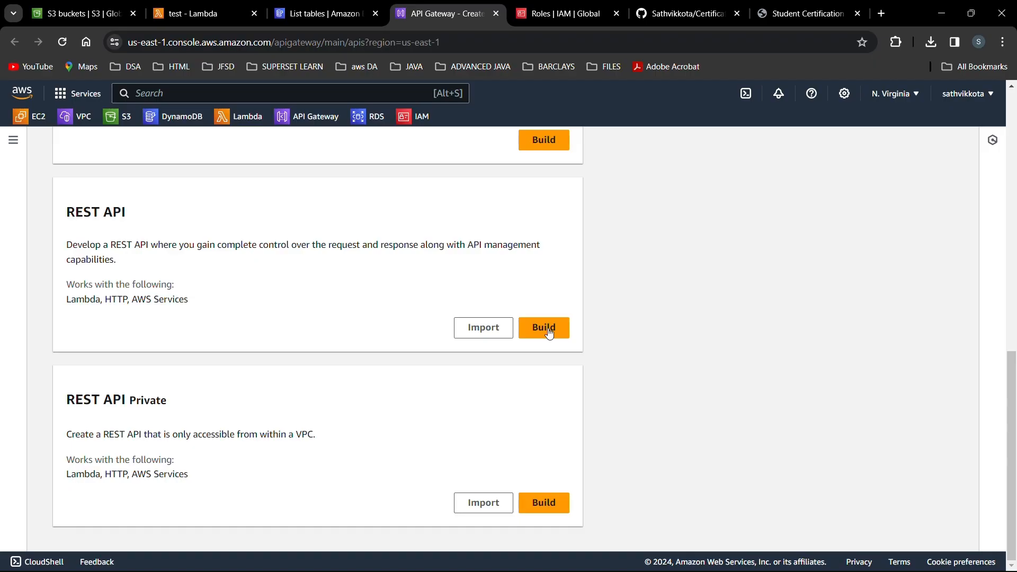
click(549, 331)
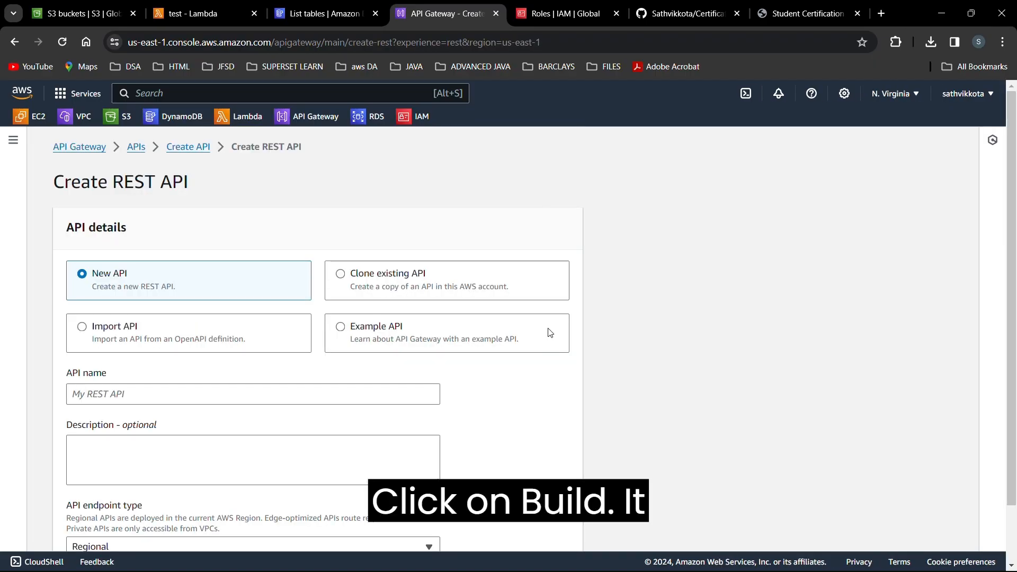
click(282, 391)
text(testapi)
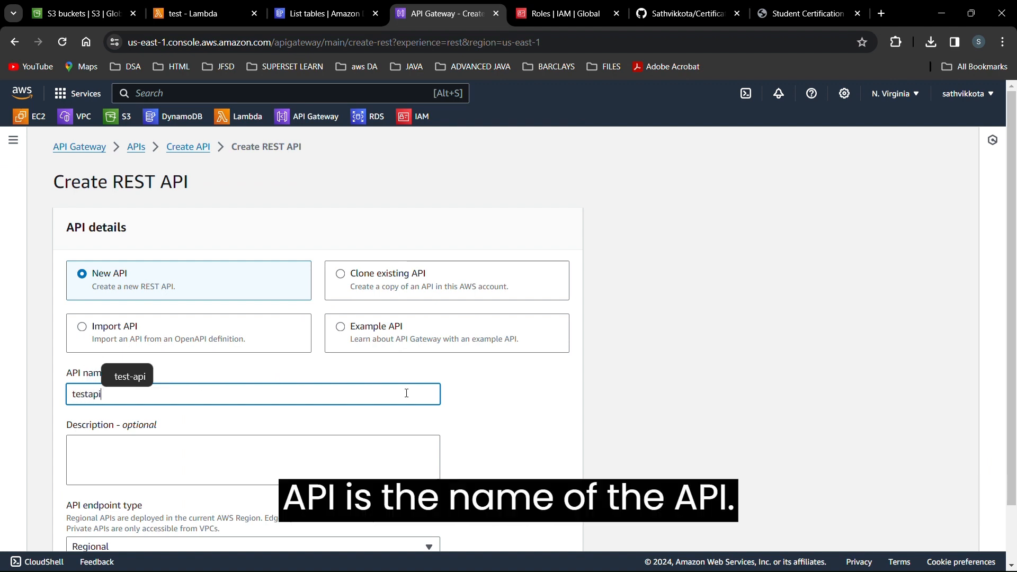
click(448, 400)
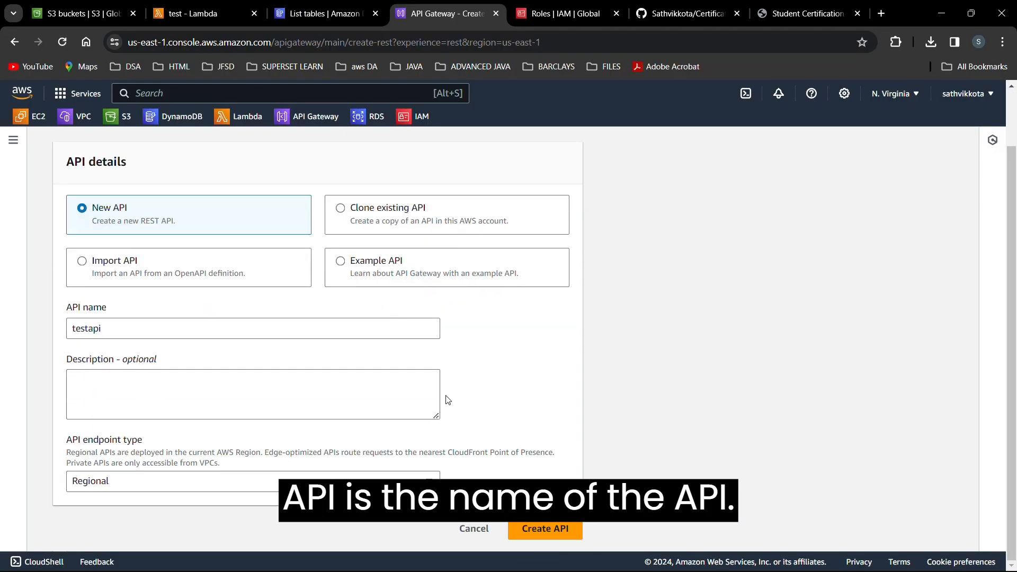
click(562, 522)
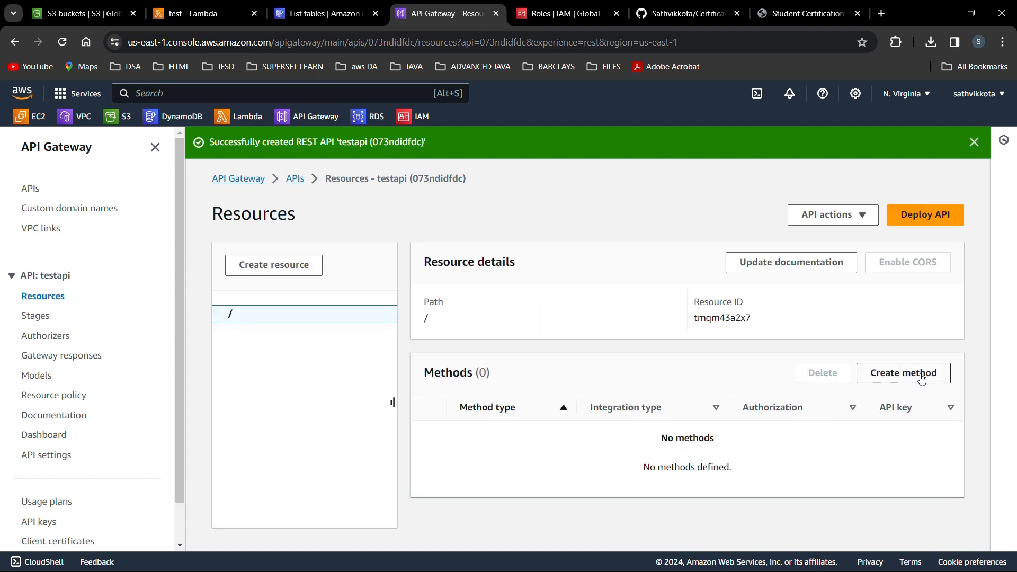
Add a POST method on the / resource with the test Lambda function as its integration.
click(922, 378)
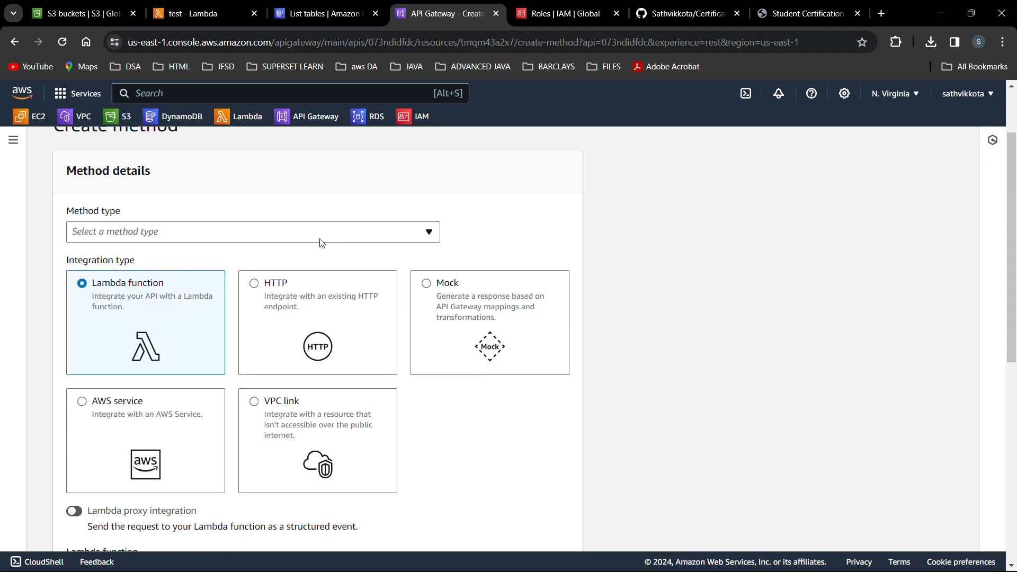
click(309, 236)
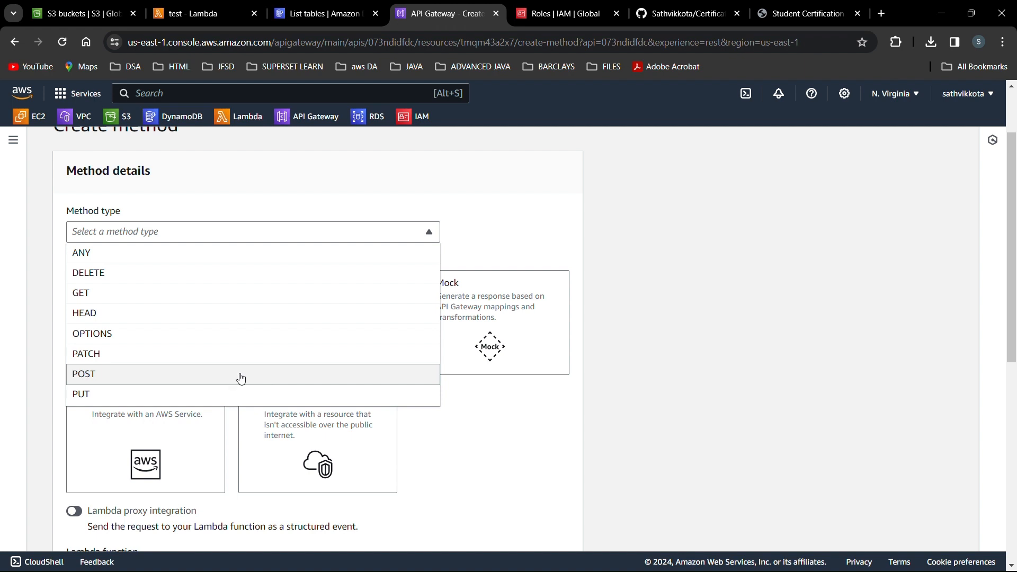
click(241, 376)
scroll(243, 365, down, 2)
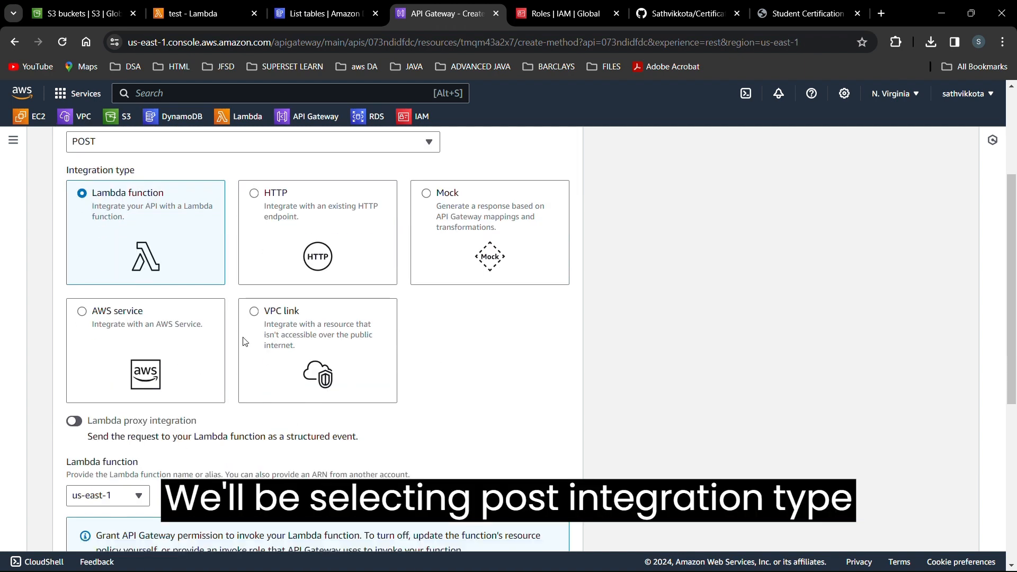
scroll(281, 438, down, 1)
click(294, 454)
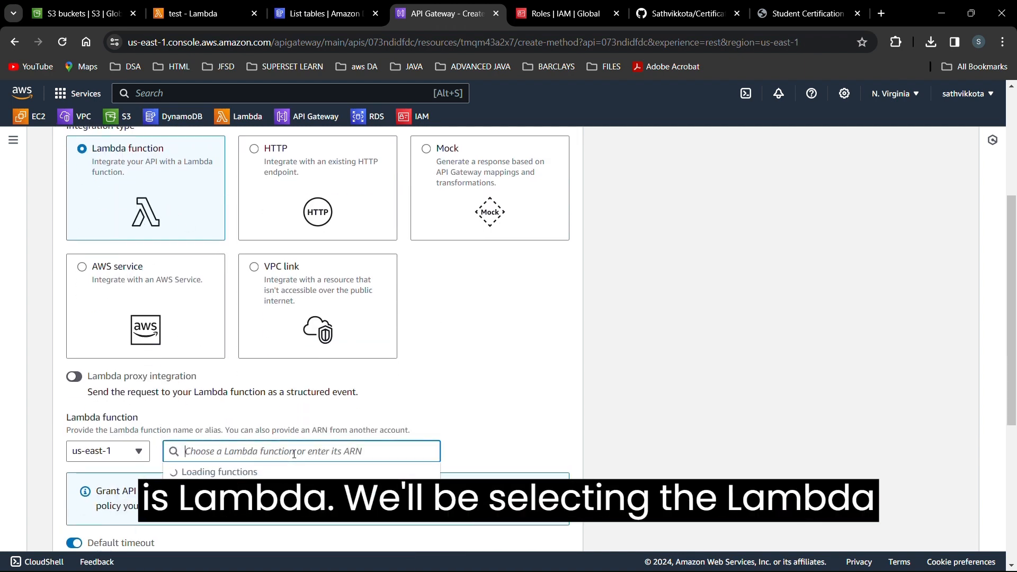
click(334, 471)
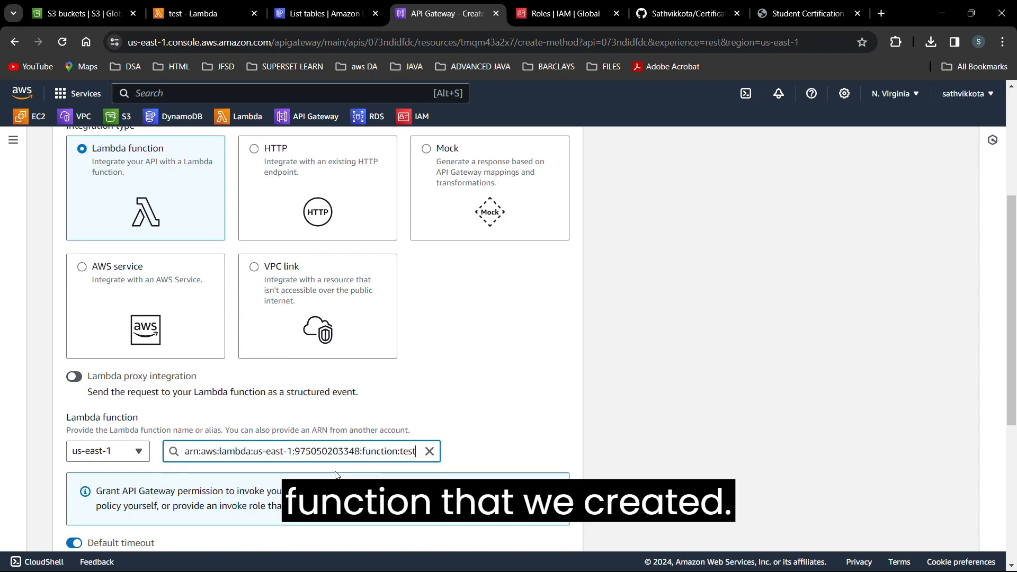
scroll(337, 476, down, 6)
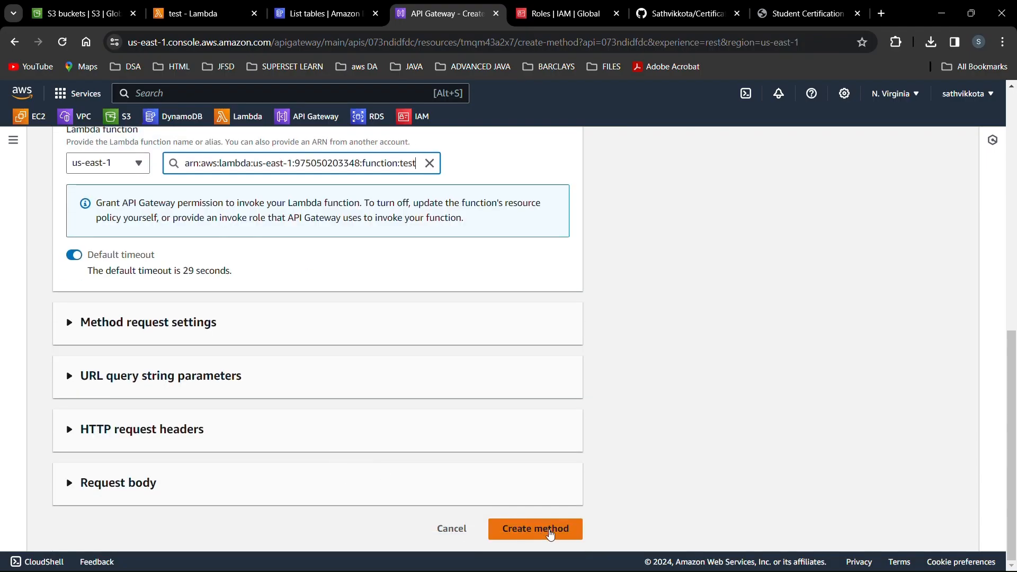
click(551, 530)
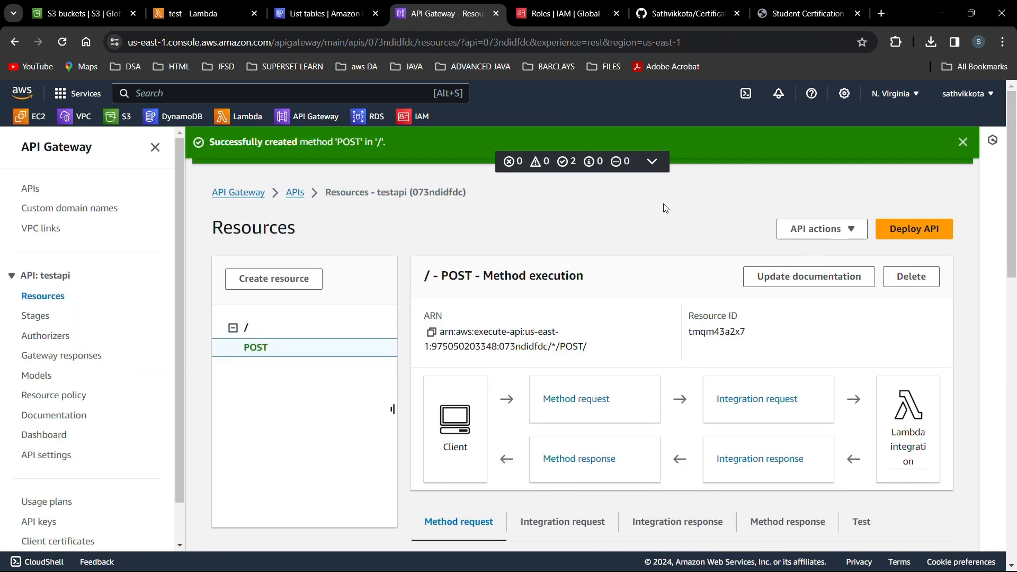
Dismiss the code-change notice on the test function, then go to the Certificate-Uploadation-Portal repository.
key(ctrl+Tab)
key(ctrl+Tab)
key(ctrl+Tab)
key(ctrl+Tab)
key(ctrl+Tab)
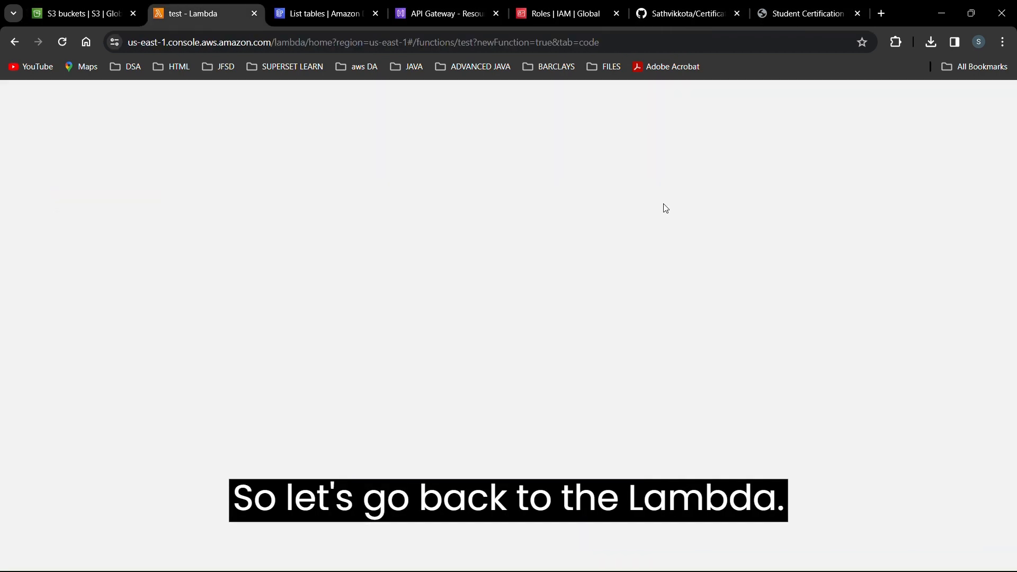
scroll(493, 326, down, 5)
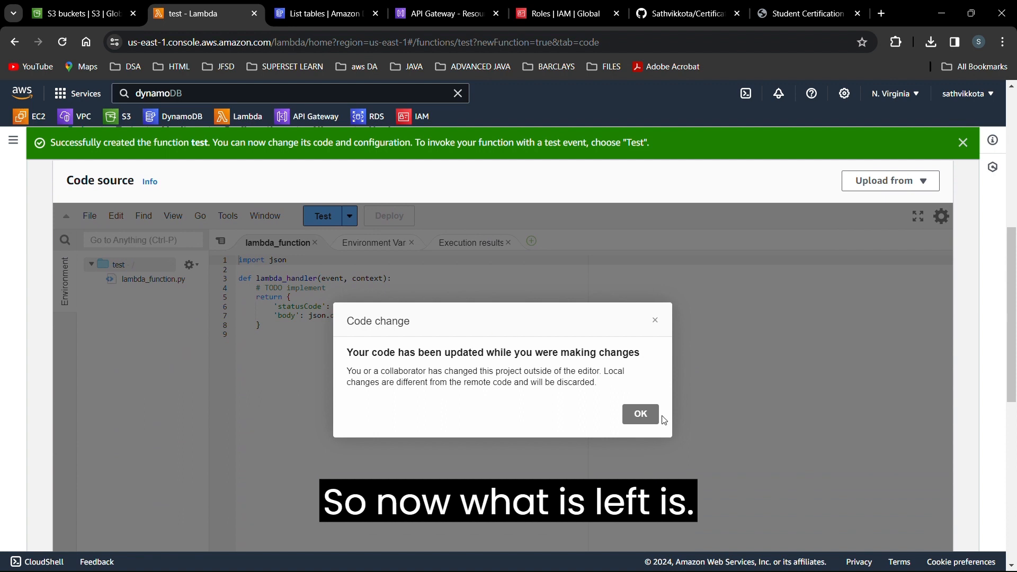
click(640, 414)
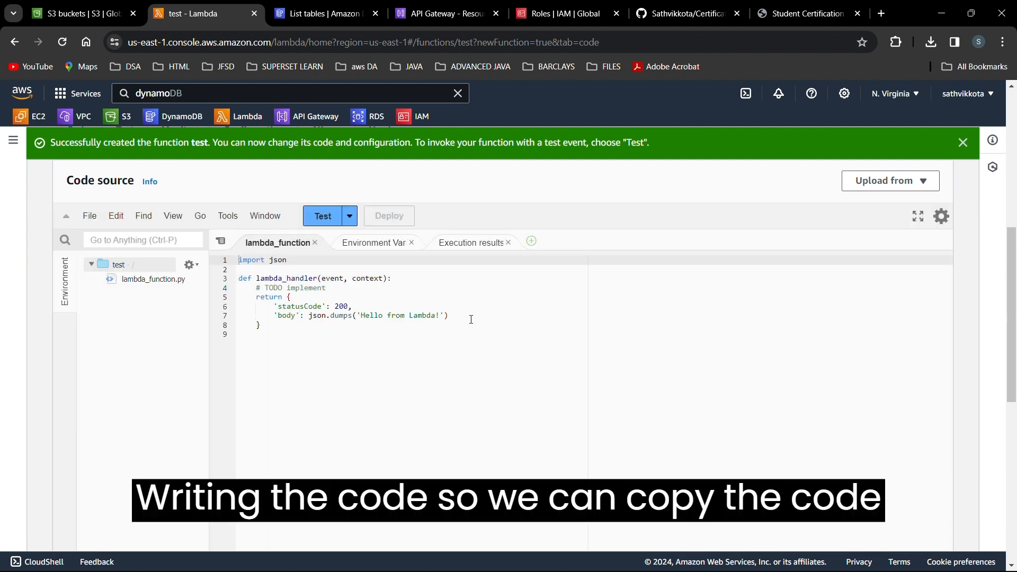
key(ctrl+Tab)
key(ctrl+Tab)
key(ctrl+Tab)
key(ctrl+Tab)
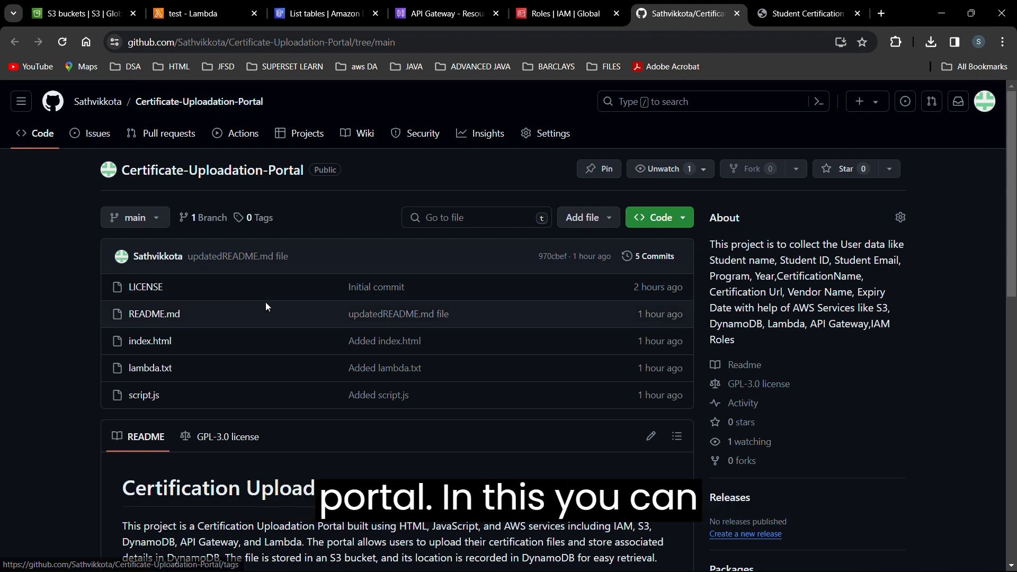
Glance at the repository's Code clone options, then move to Visual Studio Code.
click(675, 225)
click(44, 304)
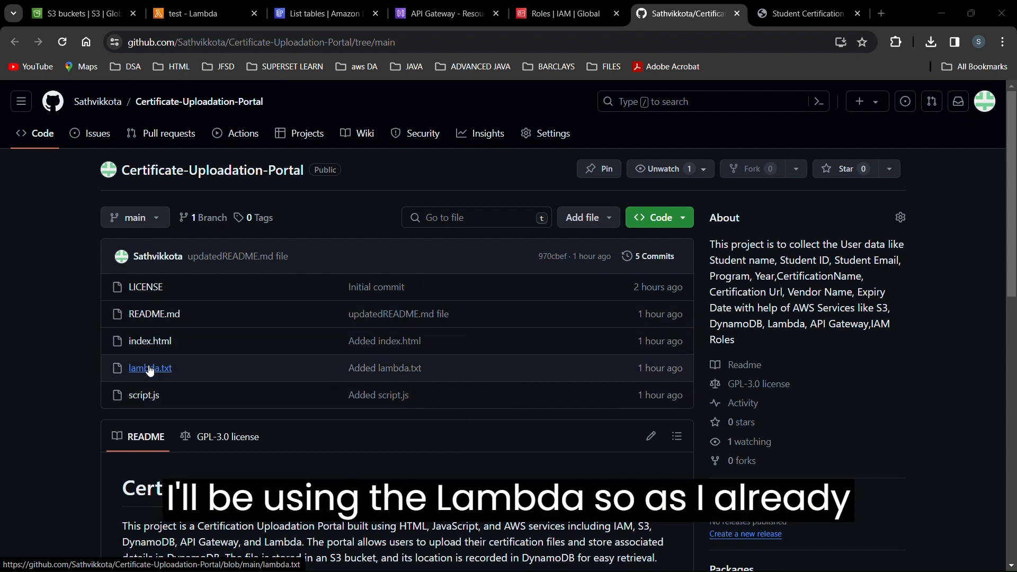
key(alt+Tab)
key(alt+Tab)
key(alt+Tab)
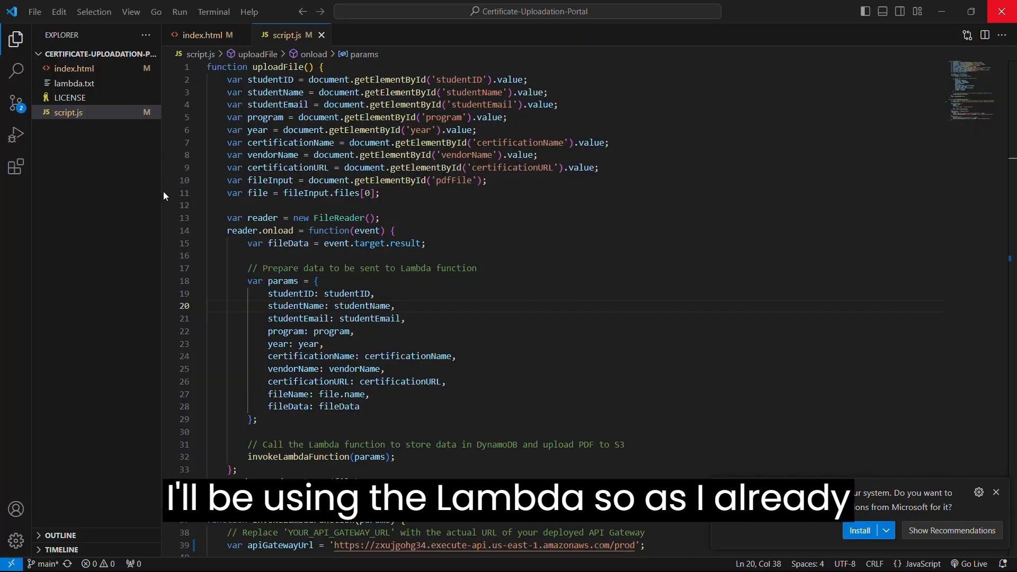
Copy all of lambda.txt's code and return to the test Lambda page.
click(88, 83)
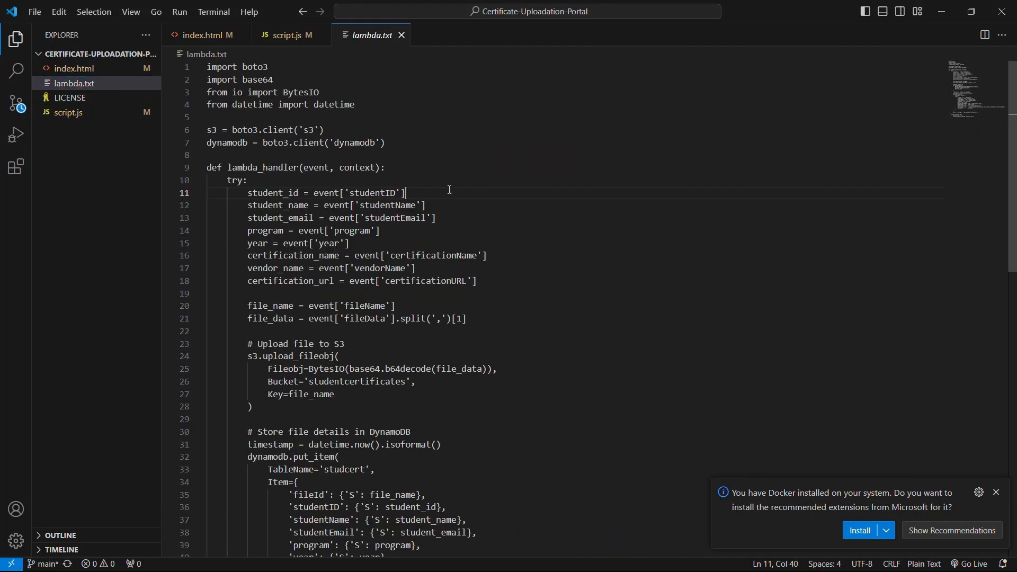
key(ctrl+a)
key(alt+Tab)
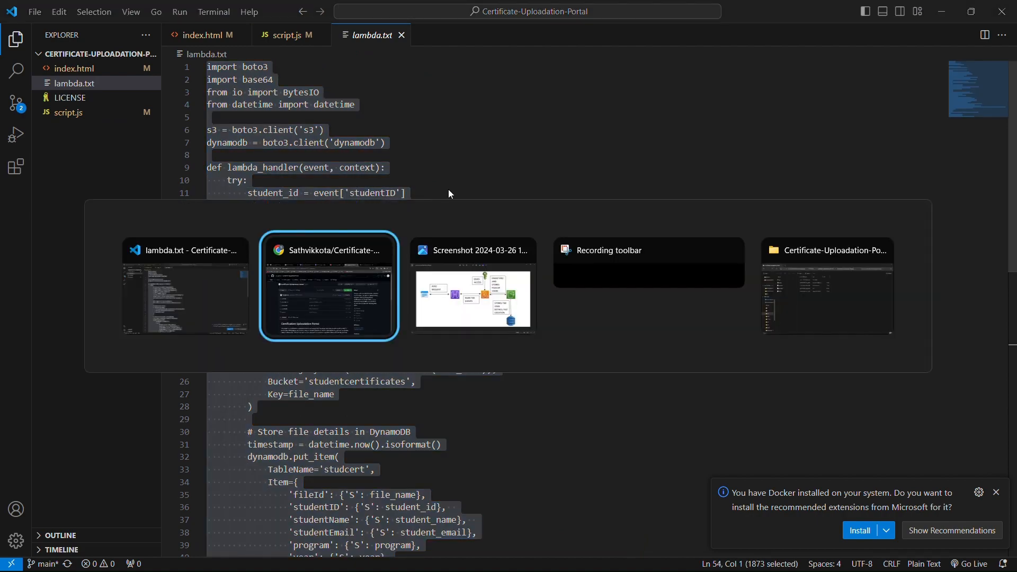
key(alt+Tab)
key(alt+Tab)
key(alt+Tab)
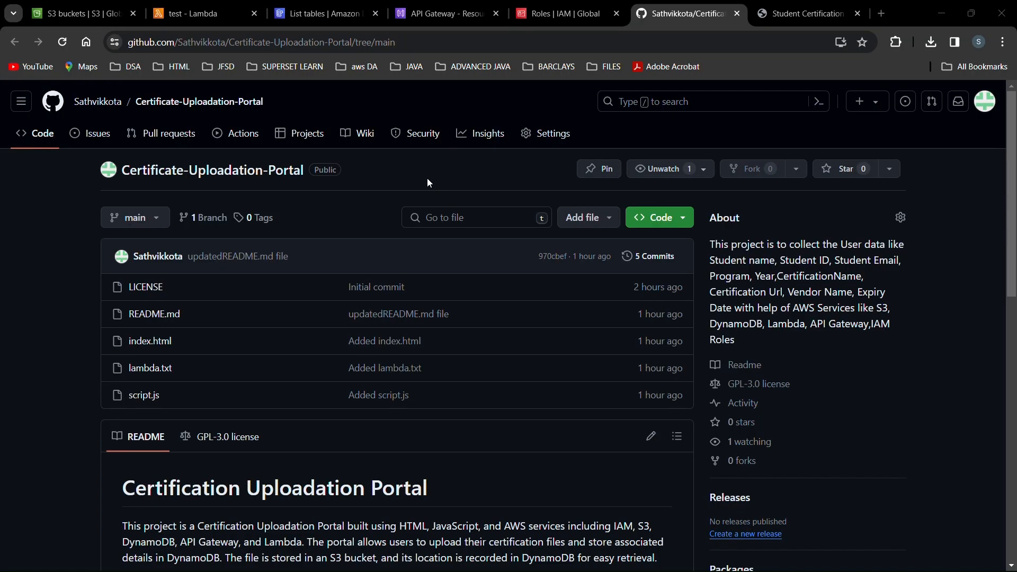
key(ctrl+Tab)
key(ctrl+Tab)
key(ctrl+Tab)
Replace the test function's code with the pasted lambda.txt upload handler.
click(425, 314)
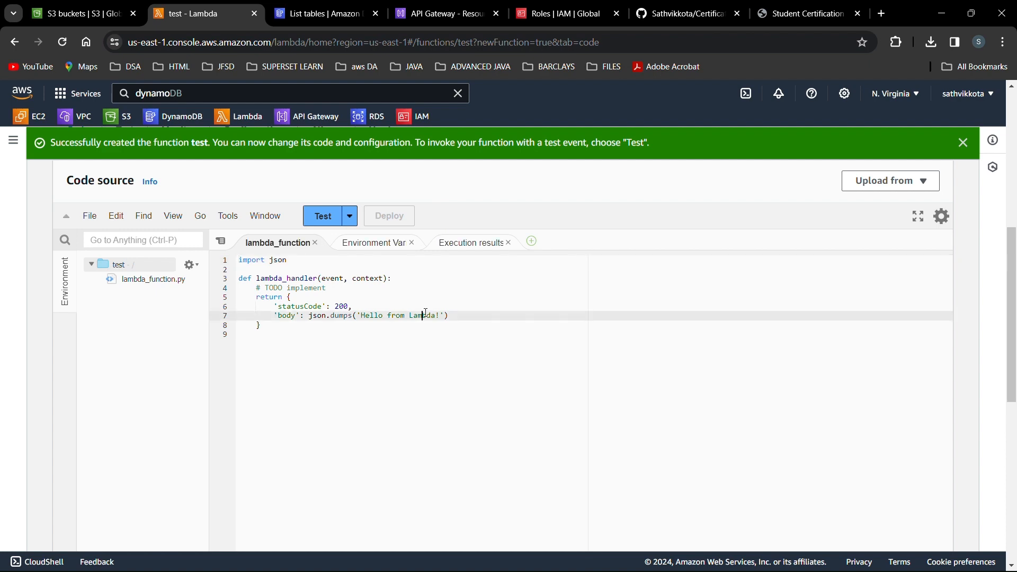
key(ctrl+a)
key(ctrl+v)
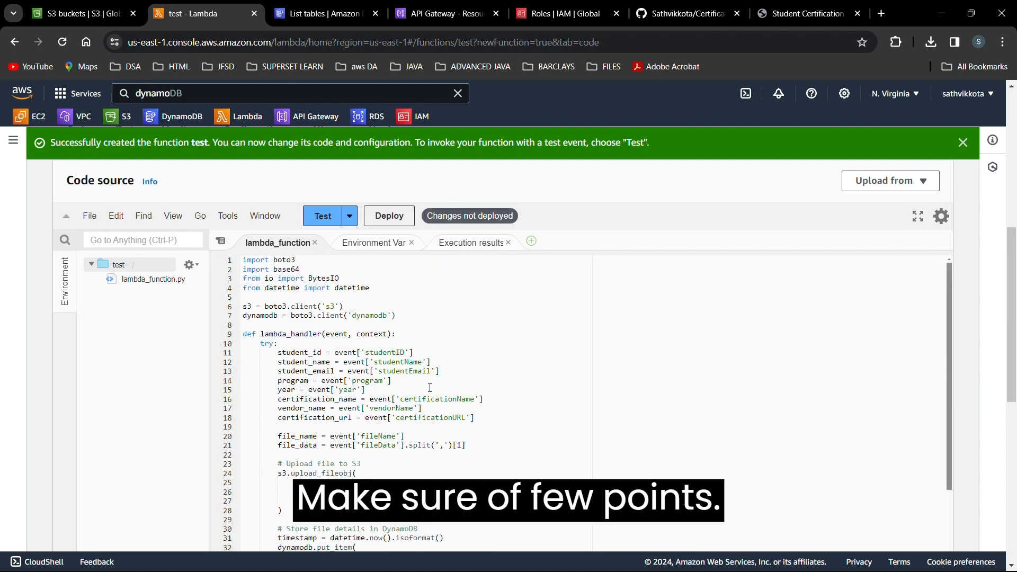
scroll(430, 388, down, 1)
scroll(430, 388, down, 2)
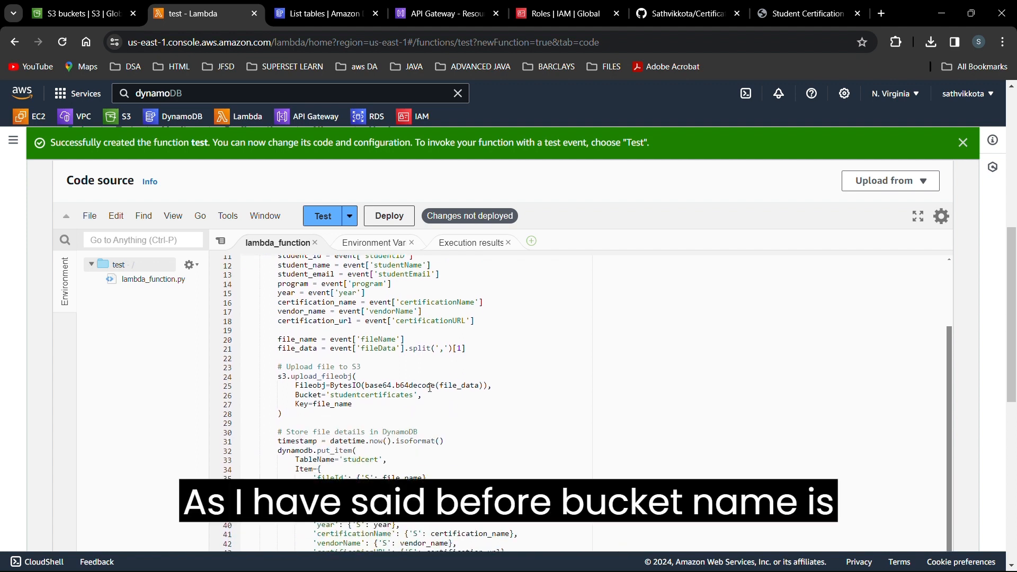
Verify bucket studentcertificates and table studcert in the code, then deploy the function.
double_click(380, 396)
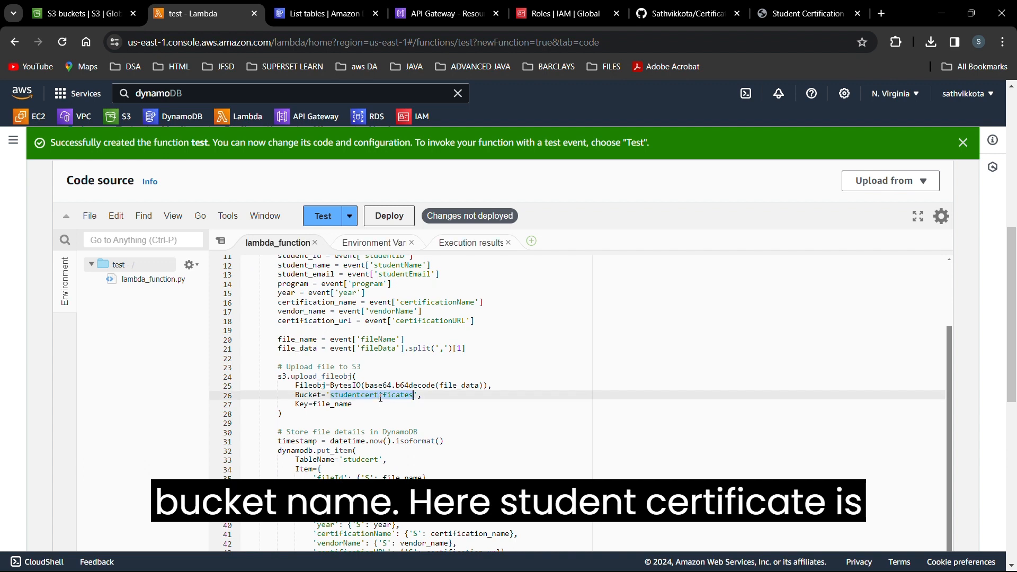
scroll(381, 399, down, 3)
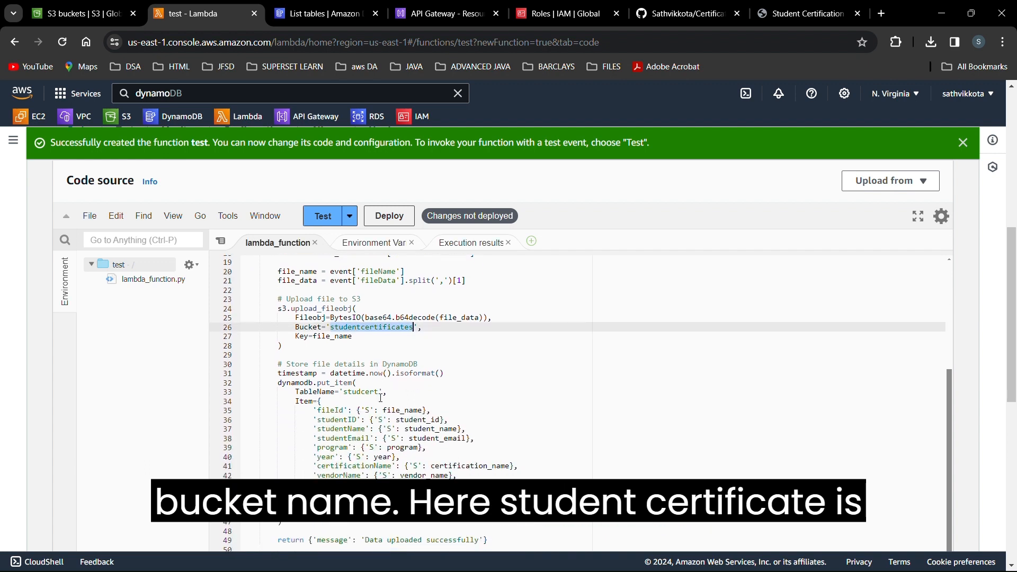
double_click(467, 494)
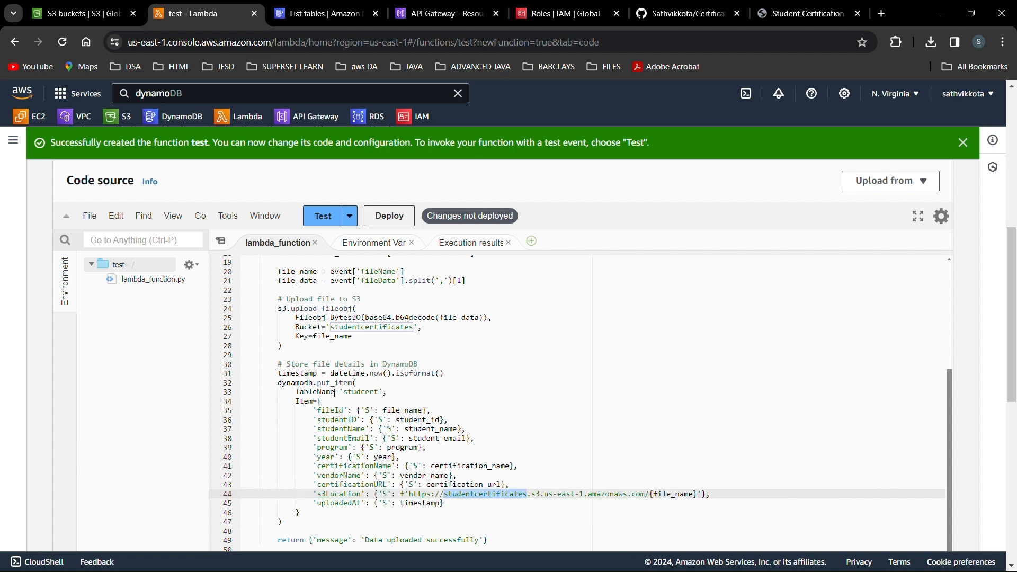
double_click(357, 392)
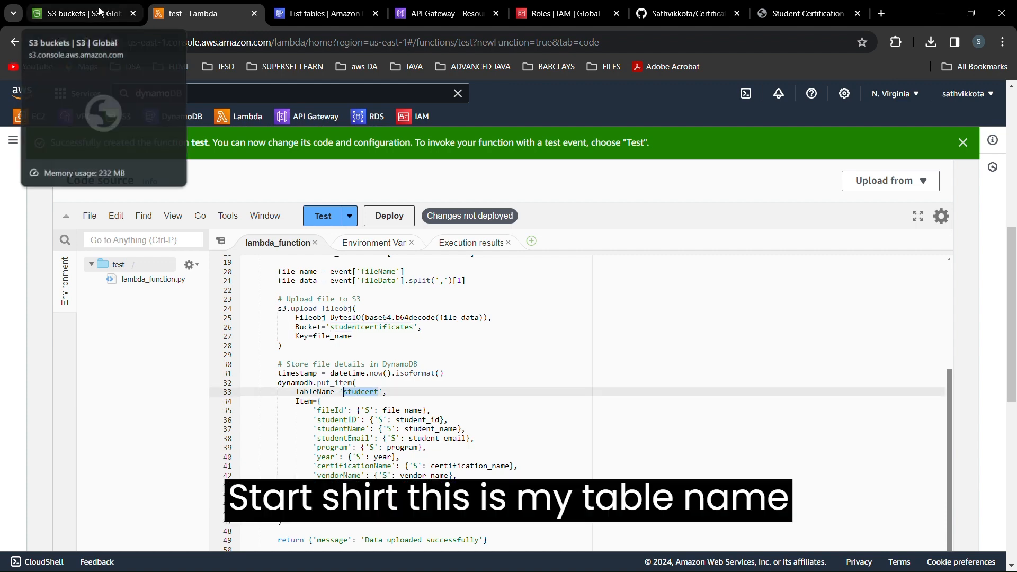
click(120, 7)
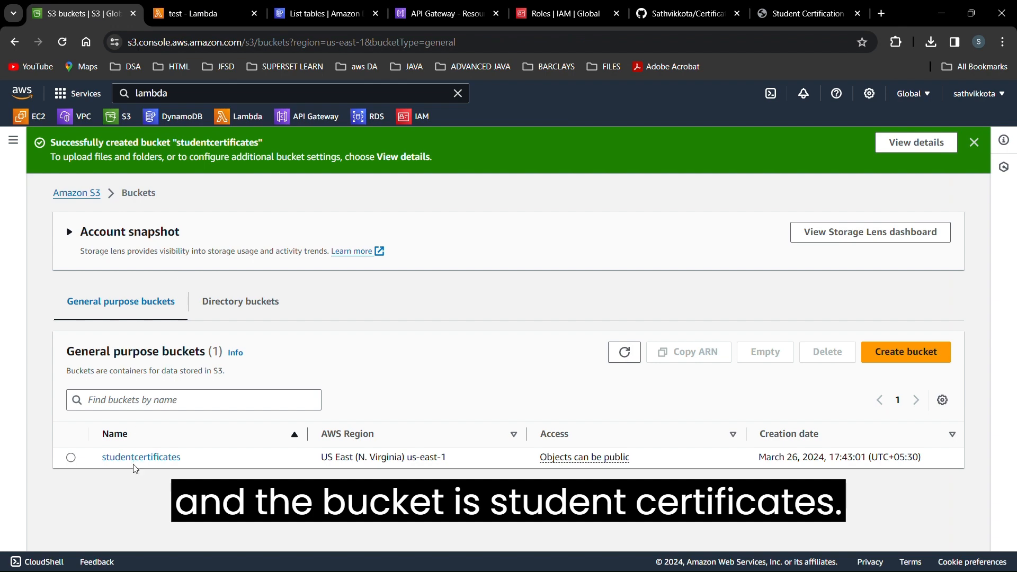
click(246, 8)
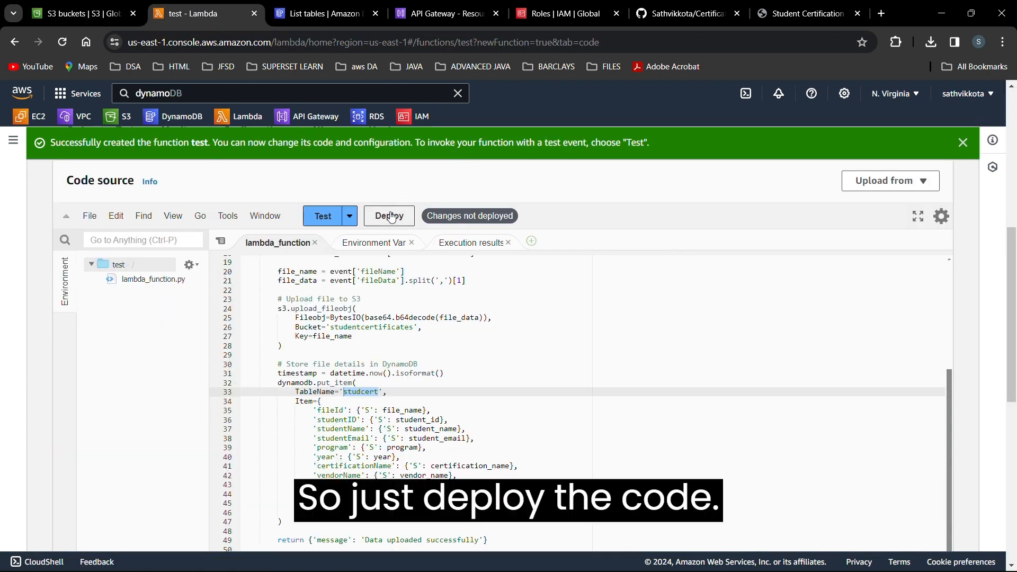
click(390, 215)
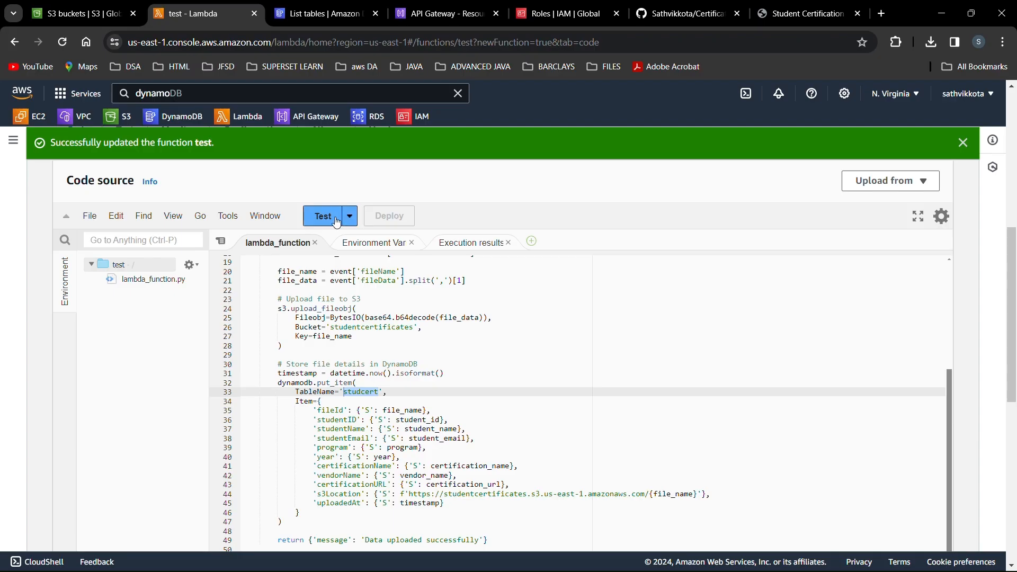
Save a test event named 'test', then return to the testapi API Gateway page.
click(323, 216)
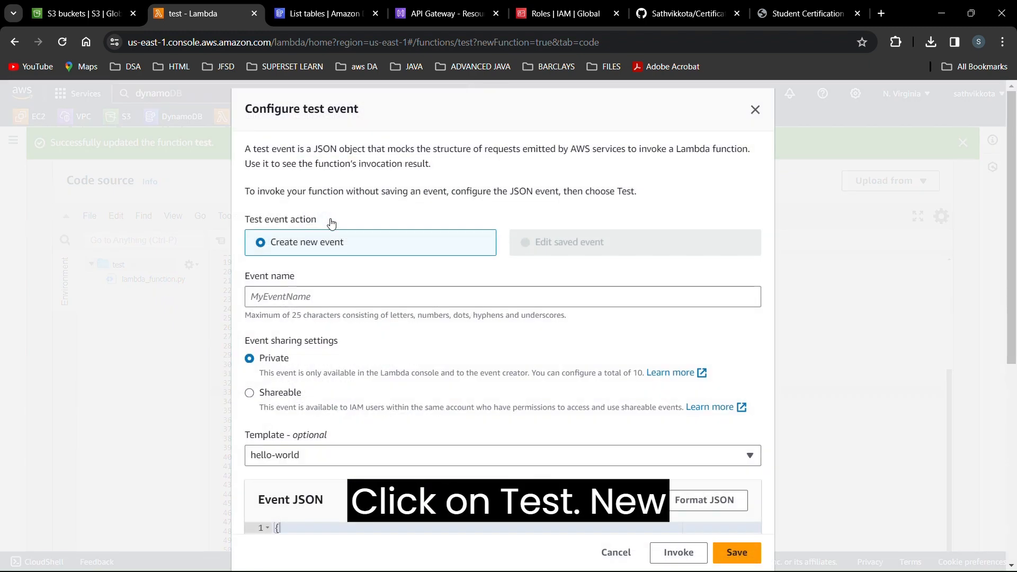
click(354, 296)
text(test)
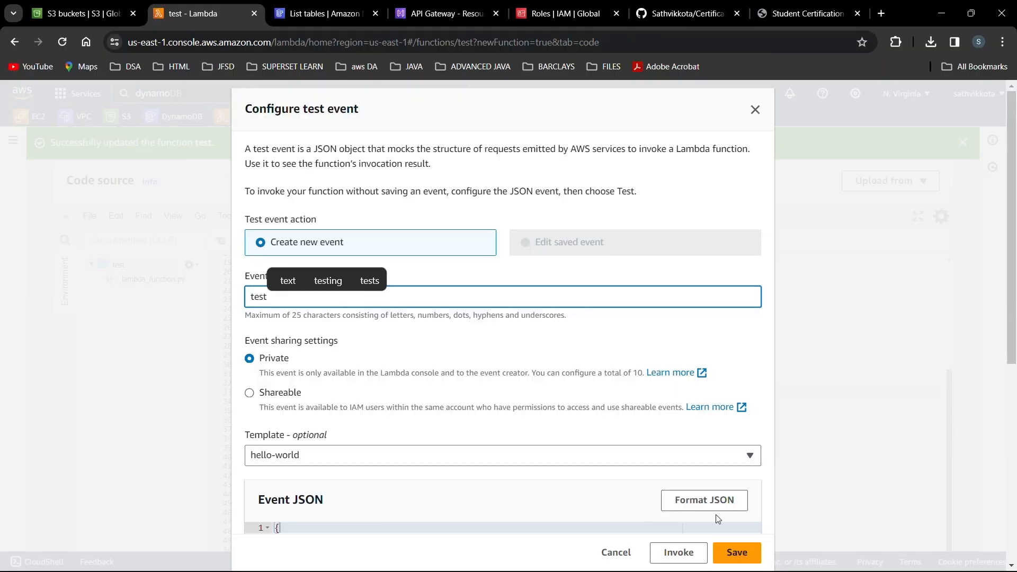
click(743, 556)
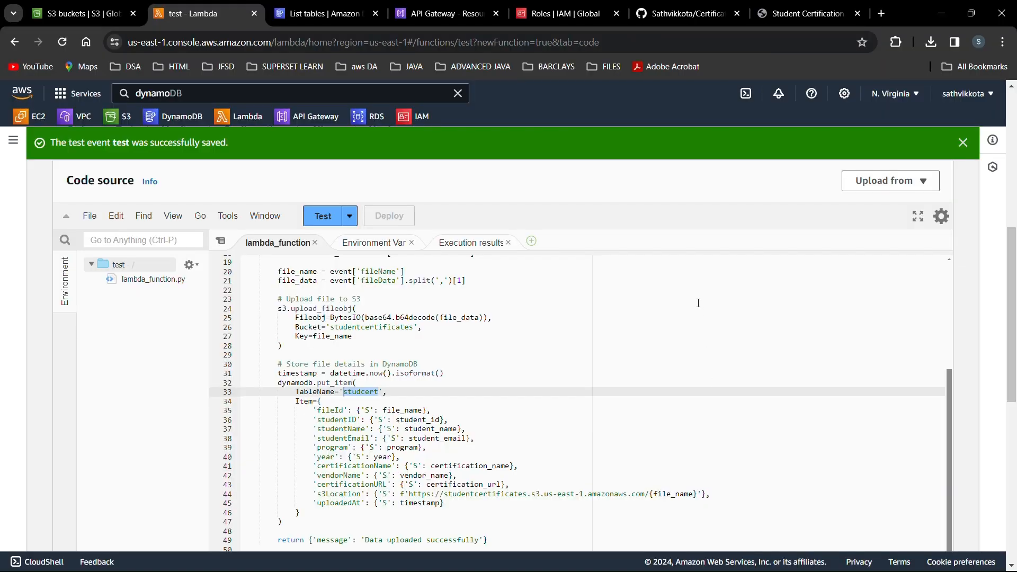
click(699, 303)
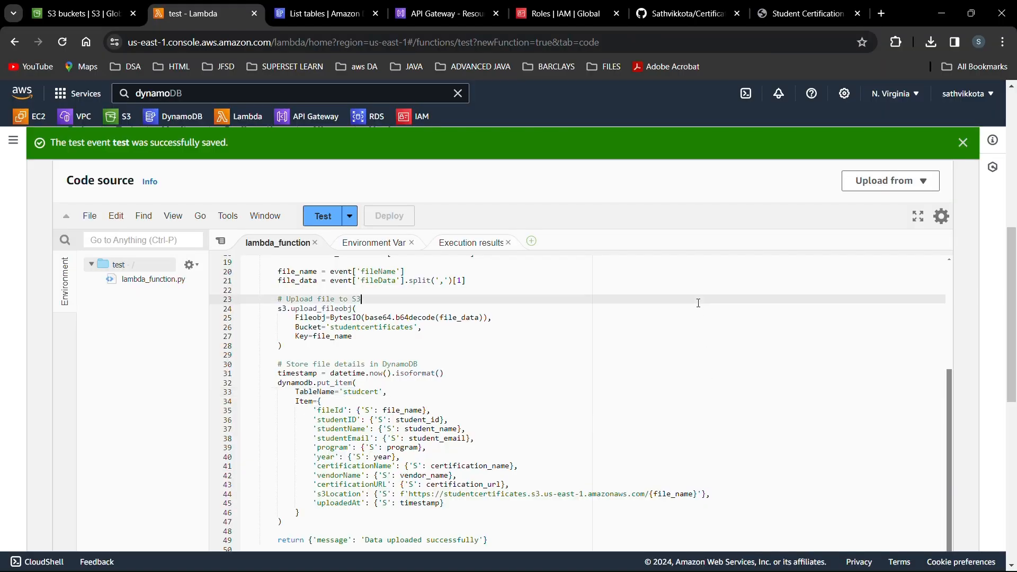
key(ctrl+Tab)
key(ctrl+Tab)
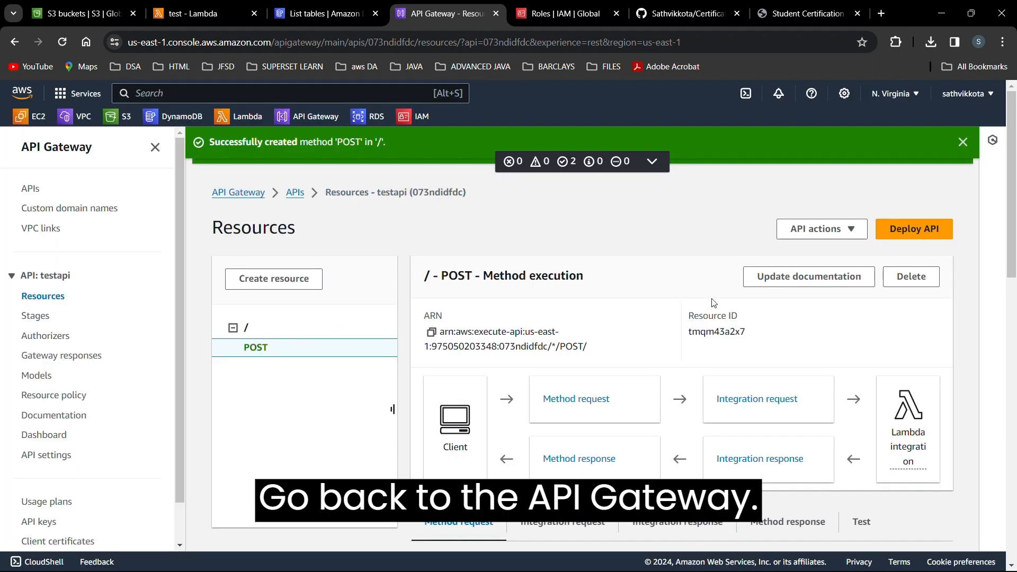
Enable CORS on the / resource with POST allowed and origin *.
click(246, 328)
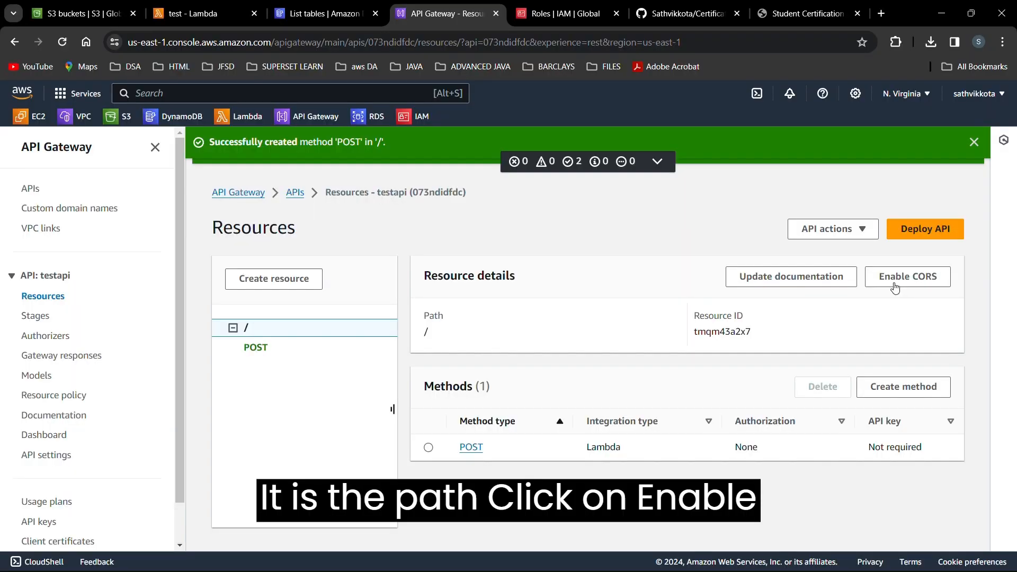
click(895, 286)
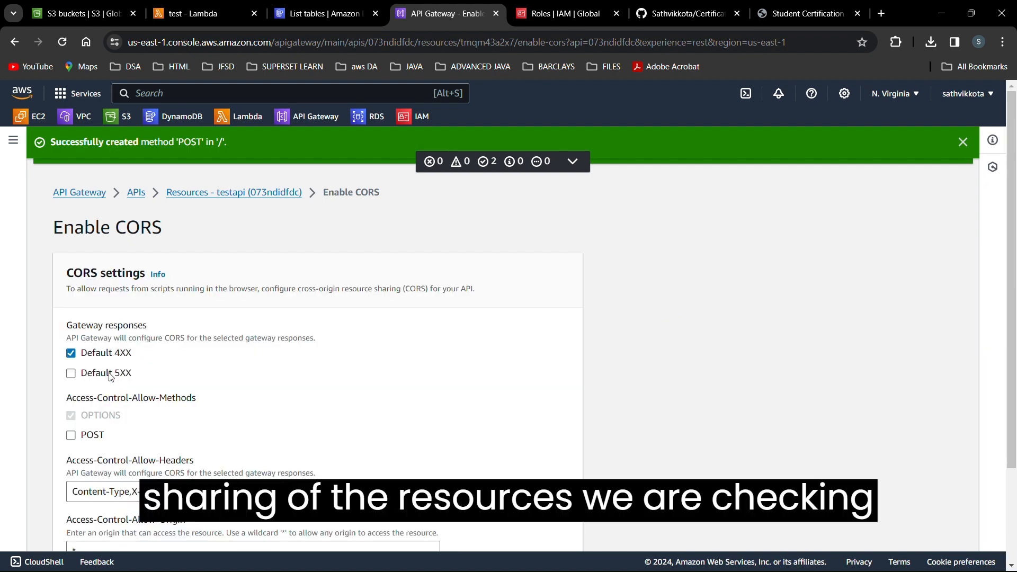
click(71, 435)
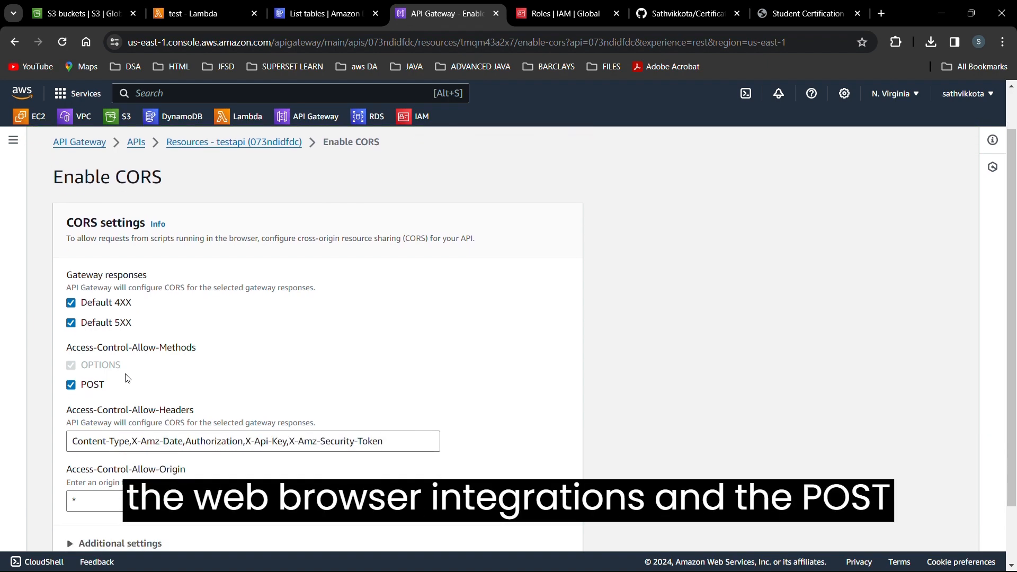
scroll(127, 377, down, 2)
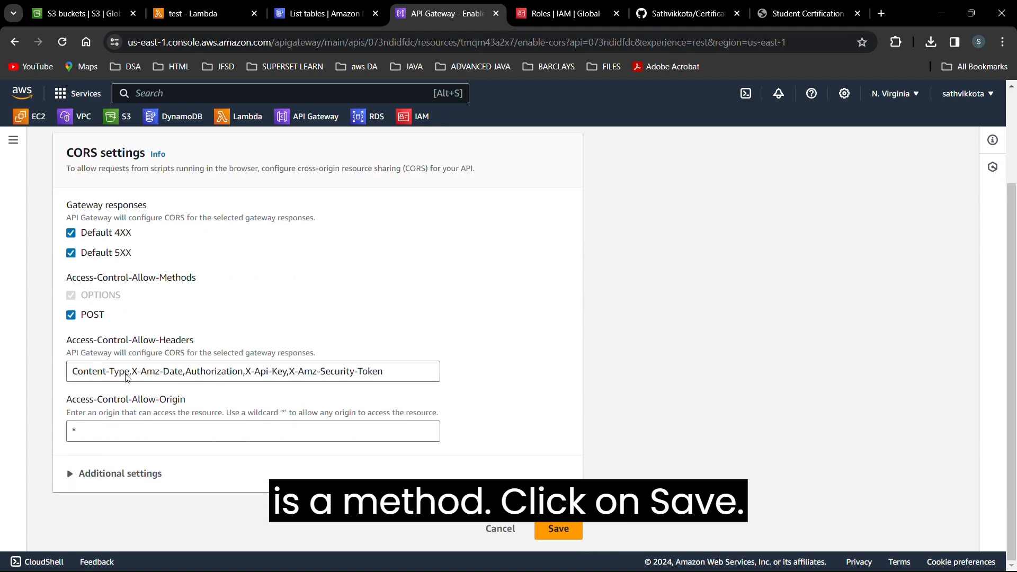
click(559, 529)
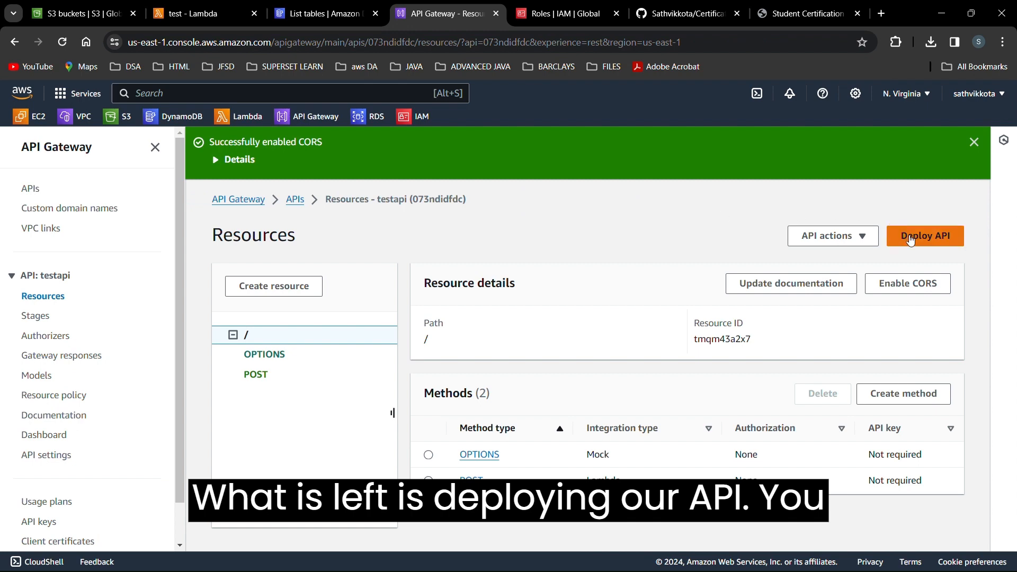
Deploy testapi to a newly created 'prod' stage and copy the prod invoke URL.
click(911, 240)
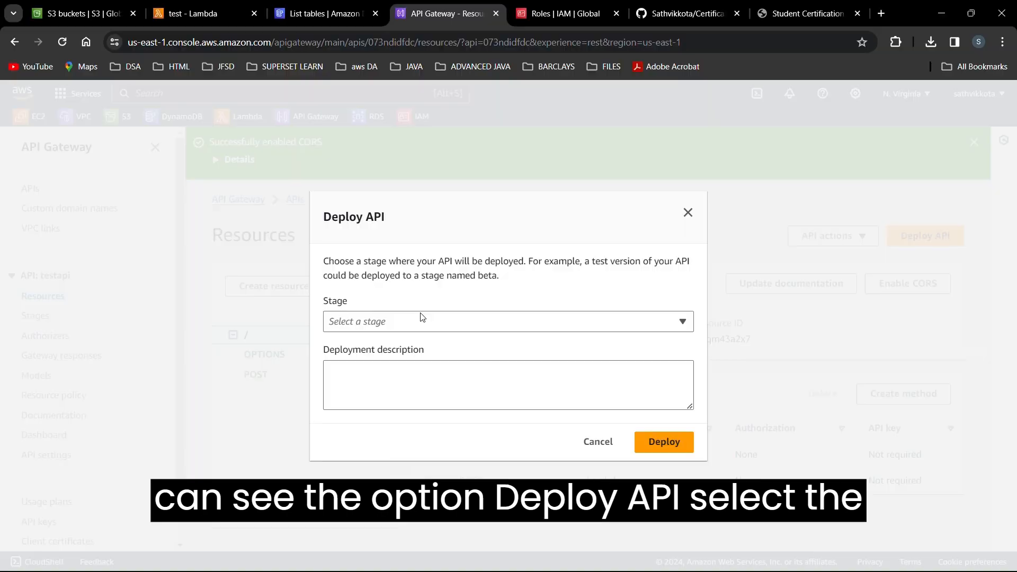
click(413, 319)
click(394, 344)
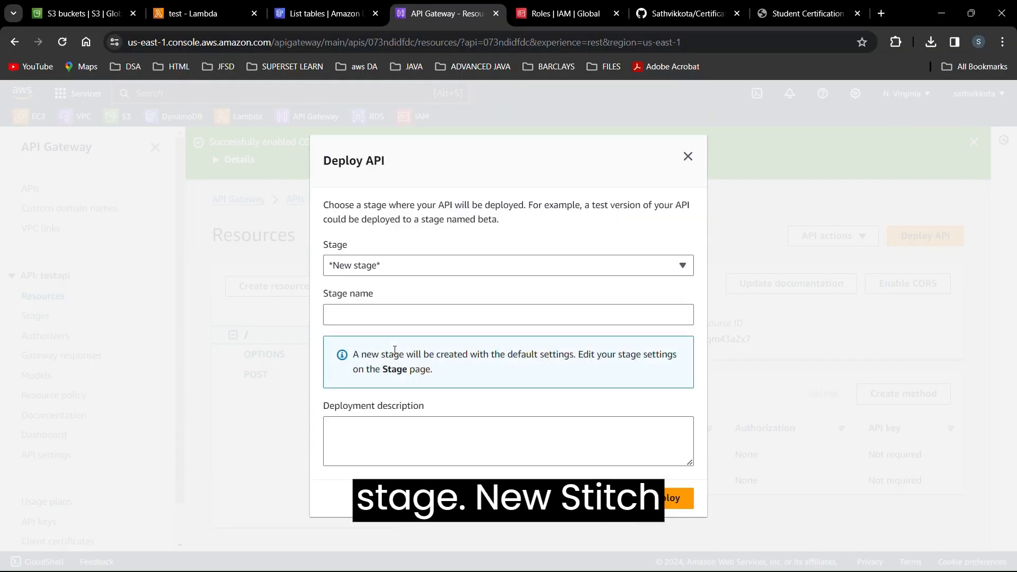
click(380, 320)
text(prod)
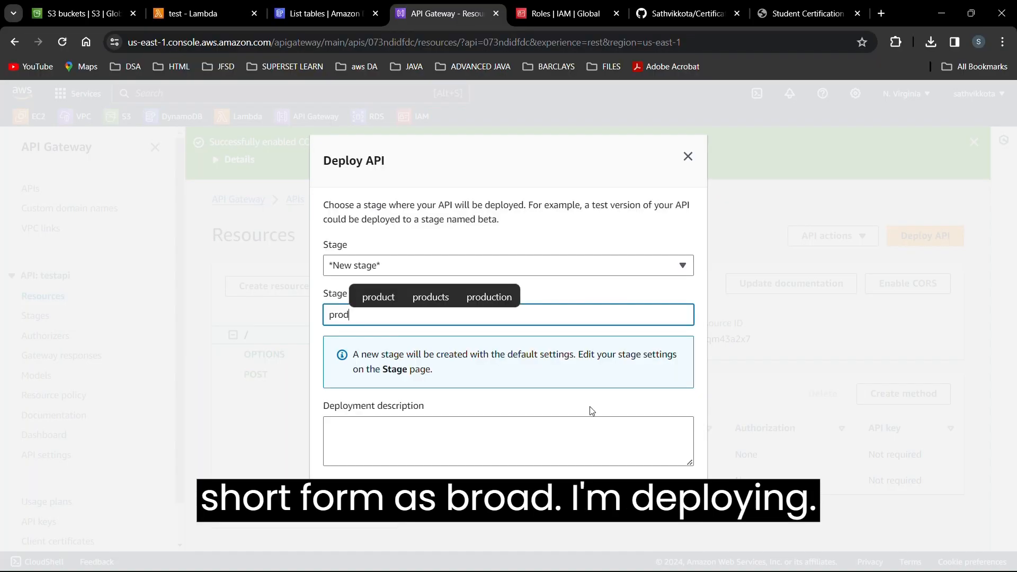
click(669, 497)
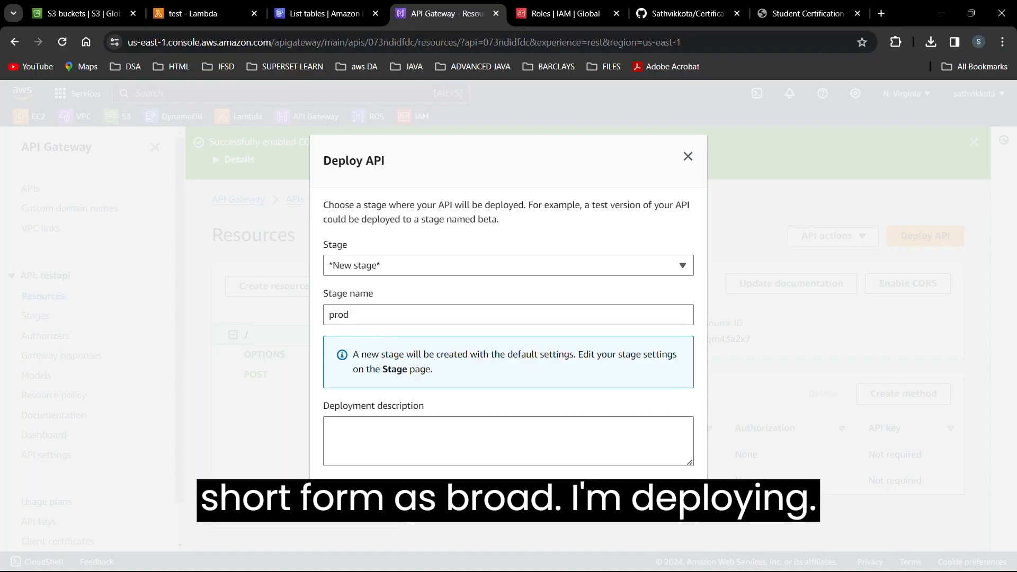
click(666, 501)
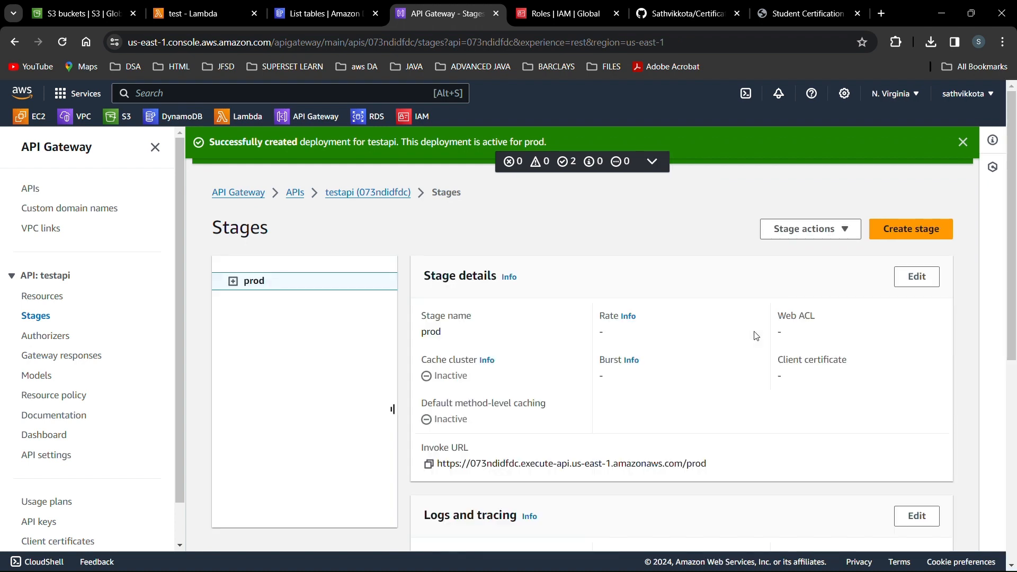
click(430, 465)
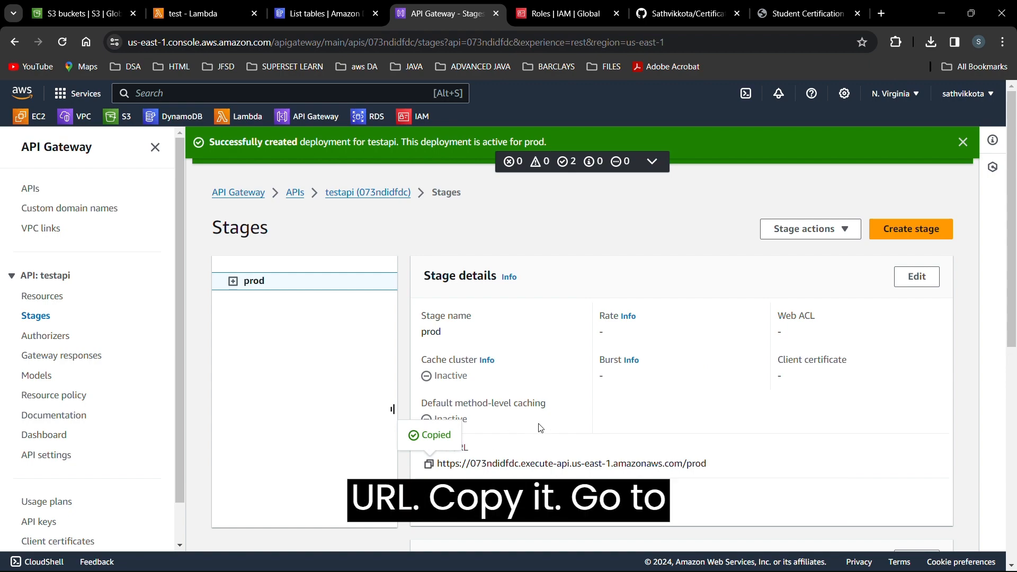
key(alt+Tab)
key(alt+Tab)
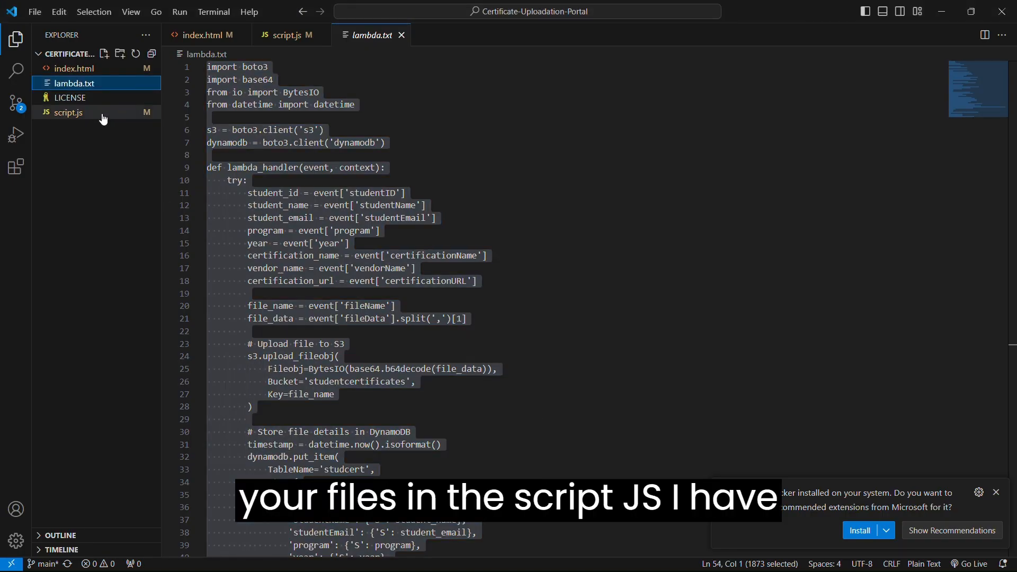
Replace the old API Gateway URL on line 39 of script.js with the prod invoke URL and save.
click(104, 113)
scroll(403, 326, down, 3)
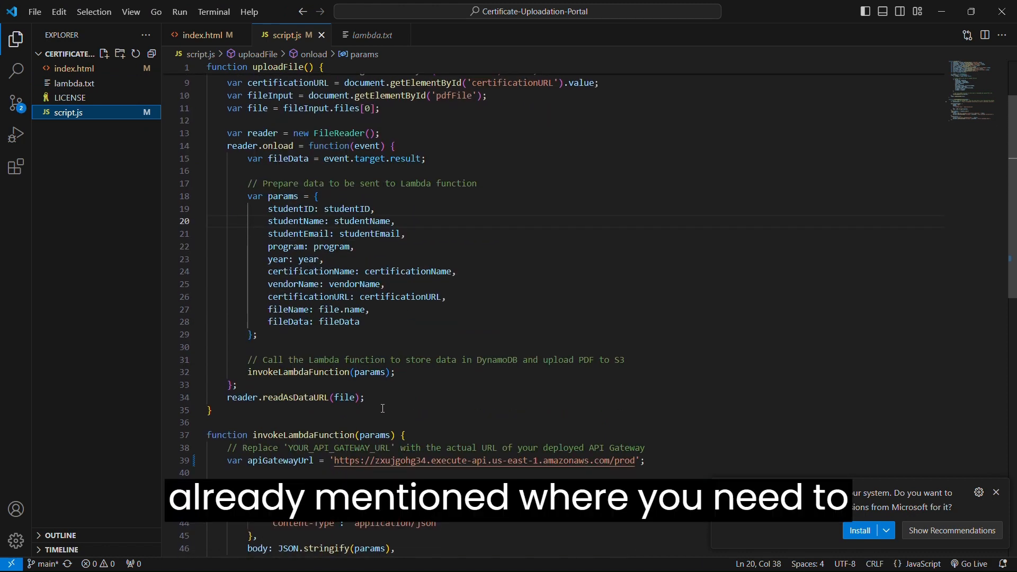
drag(275, 424, 463, 424)
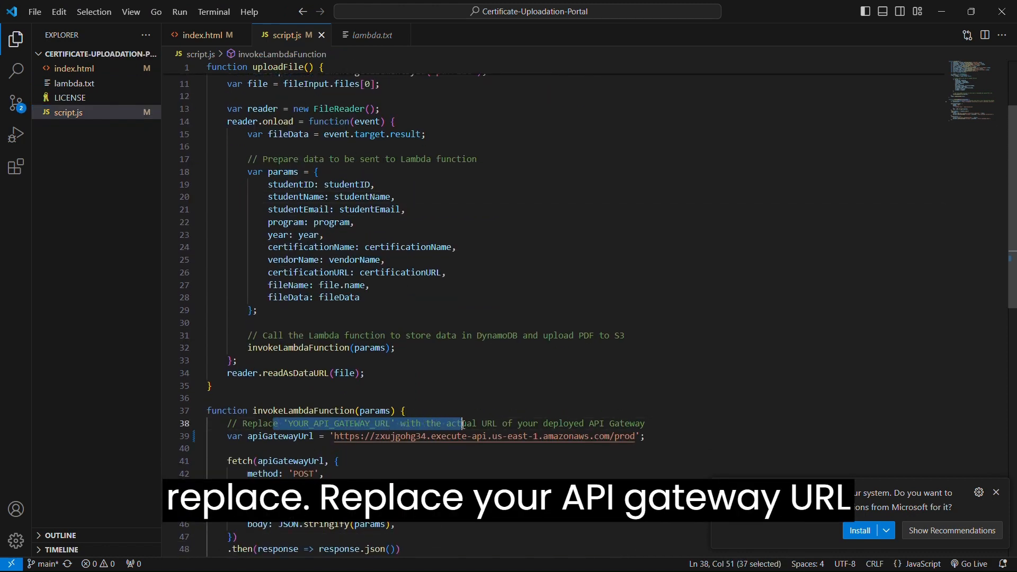
click(636, 436)
key(BackSpace)
key(BackSpace)
key(BackSpace)
key(BackSpace)
key(BackSpace)
key(BackSpace)
key(BackSpace)
key(BackSpace)
key(BackSpace)
key(BackSpace)
key(BackSpace)
key(BackSpace)
key(BackSpace)
key(BackSpace)
key(BackSpace)
key(BackSpace)
key(BackSpace)
key(BackSpace)
key(BackSpace)
key(BackSpace)
key(BackSpace)
key(BackSpace)
key(BackSpace)
key(BackSpace)
key(BackSpace)
key(BackSpace)
key(BackSpace)
key(BackSpace)
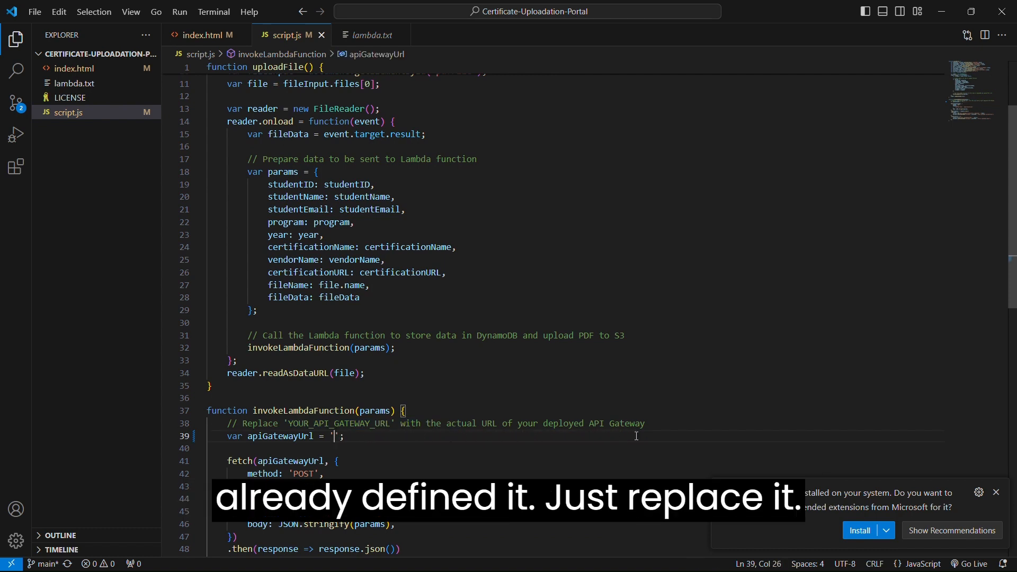
key(ctrl+v)
key(ctrl+s)
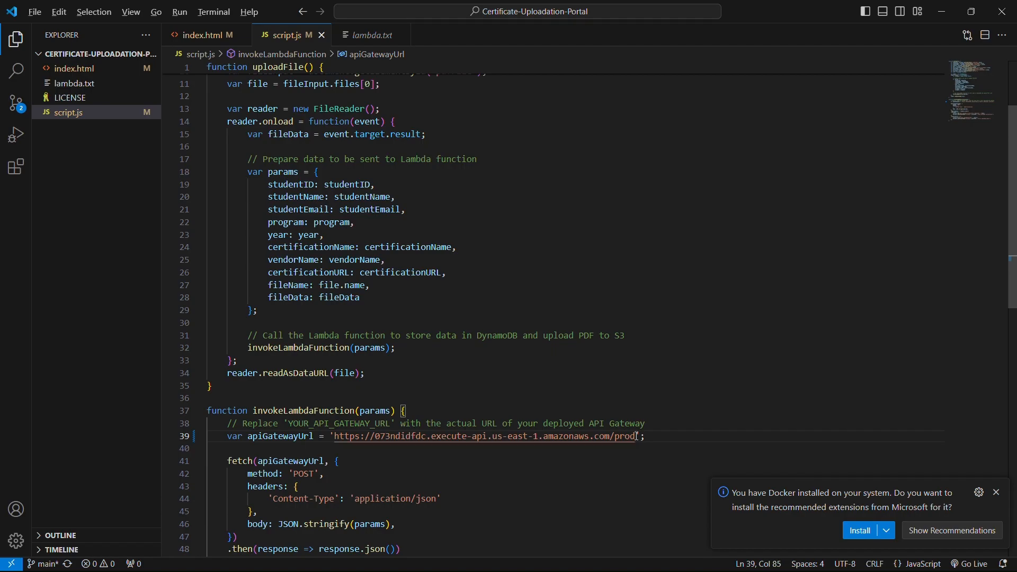
key(alt+Tab)
key(alt+Tab)
key(alt+Tab)
key(alt+Tab)
key(alt+Tab)
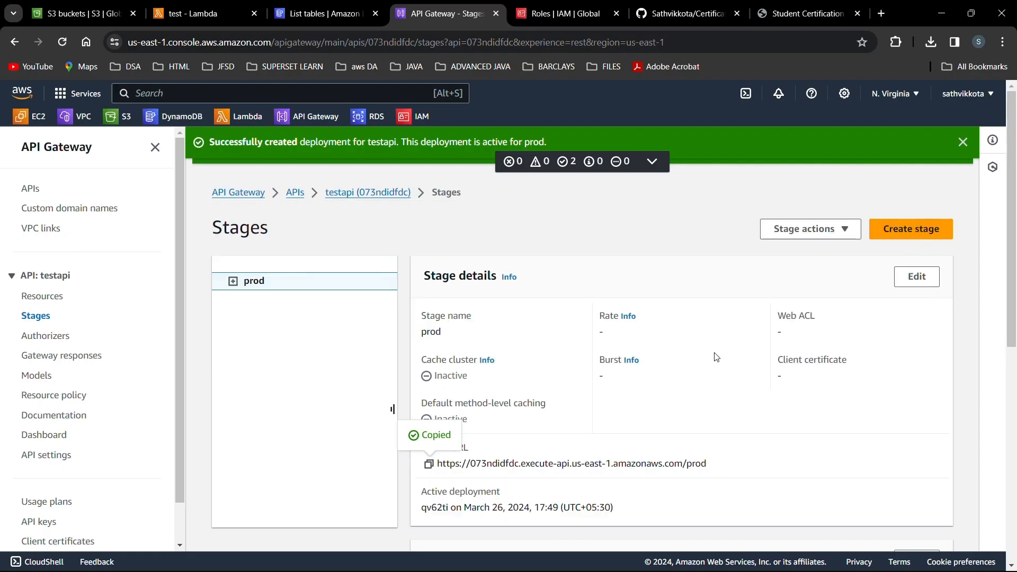
Return to the browser, review testapi's prod stage details, then go to the S3 buckets list.
key(alt+Tab)
key(alt+Tab)
key(alt+Tab)
key(alt+Tab)
key(alt+Tab)
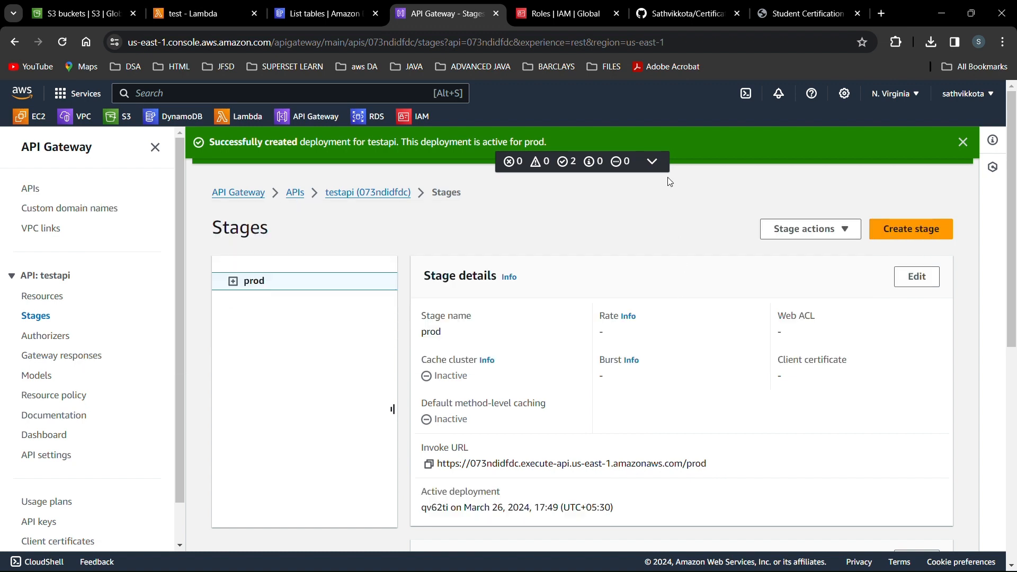
key(alt+Tab)
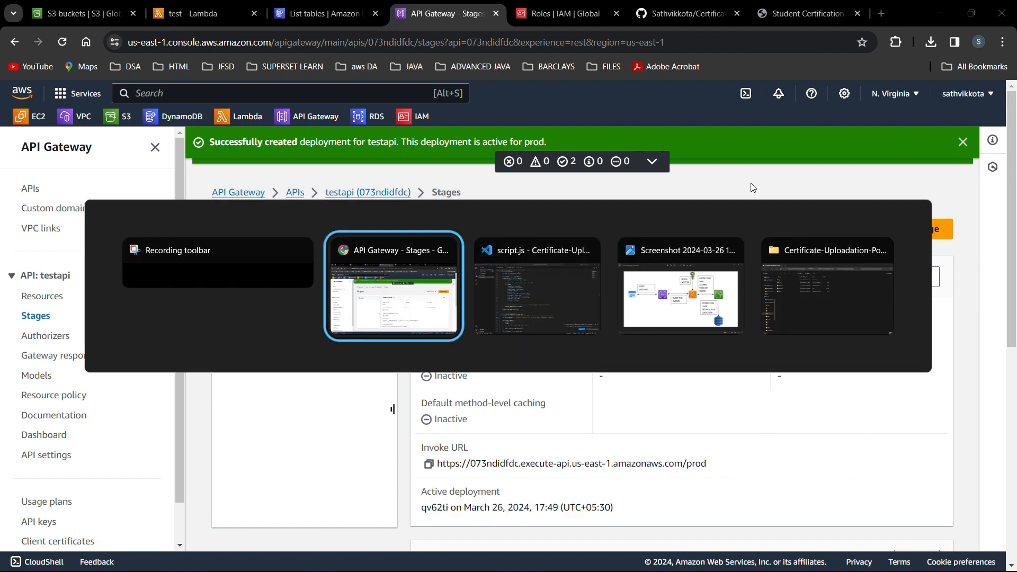
key(alt+Tab)
key(alt+Tab)
key(alt+Tab)
key(alt+Tab)
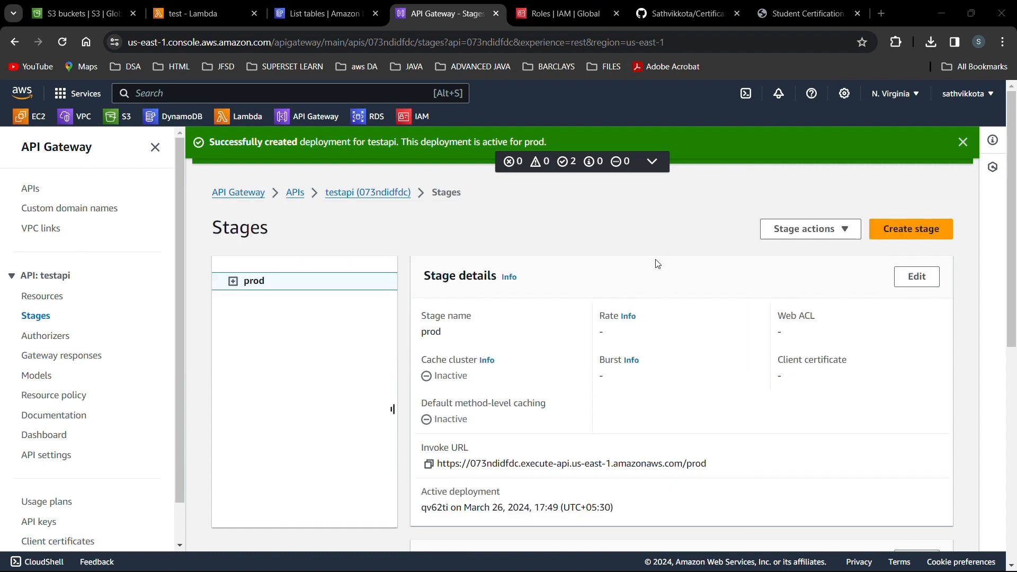
scroll(657, 263, down, 2)
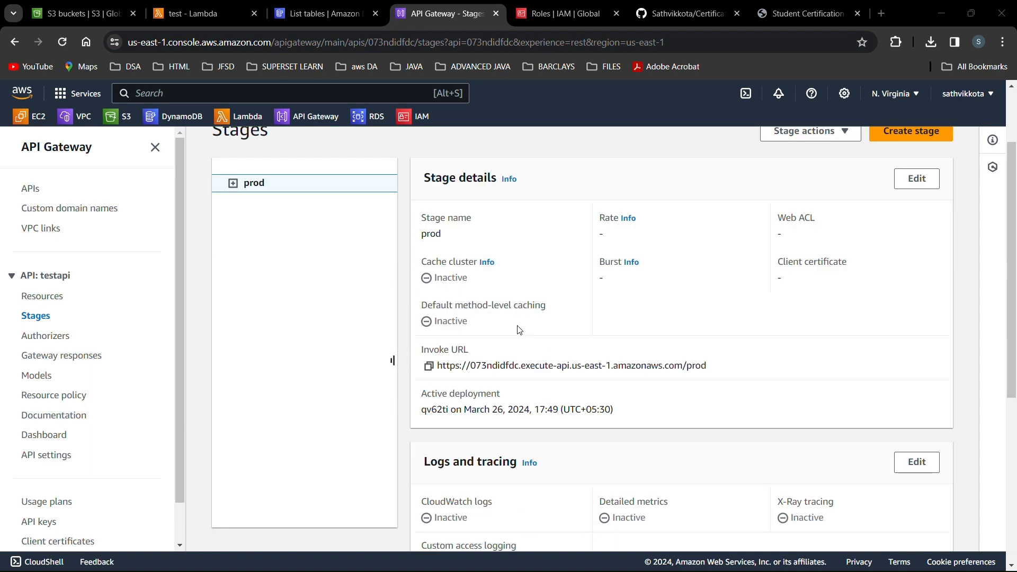
scroll(519, 328, up, 2)
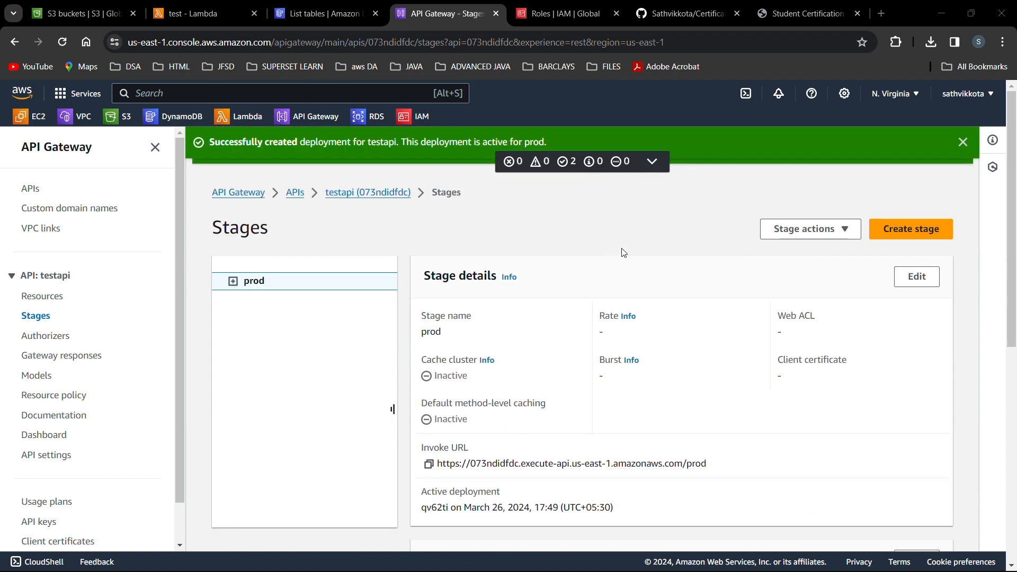
click(619, 228)
scroll(619, 227, down, 2)
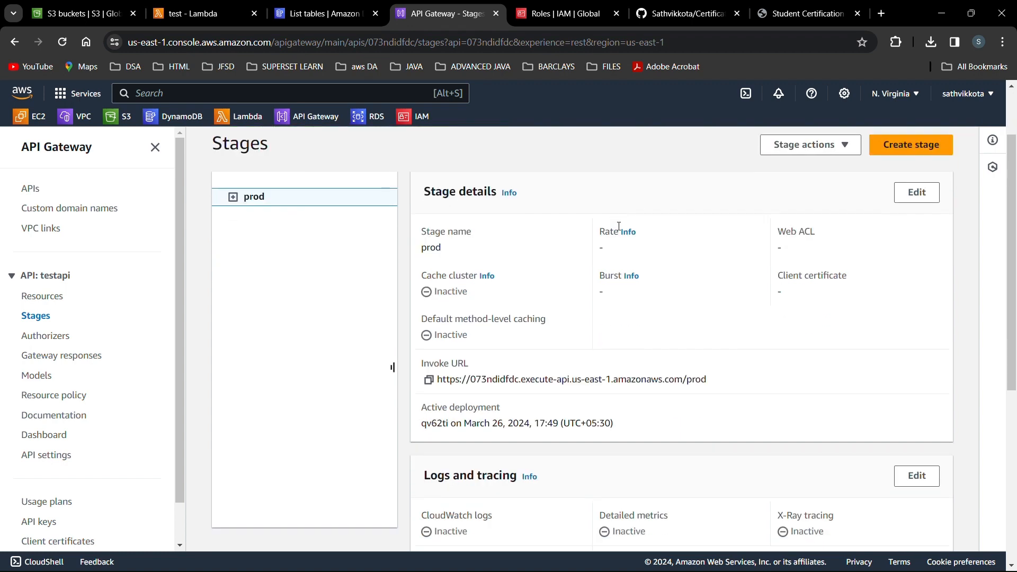
scroll(619, 228, up, 2)
key(ctrl+Tab)
key(ctrl+Tab)
key(ctrl+Tab)
key(ctrl+Tab)
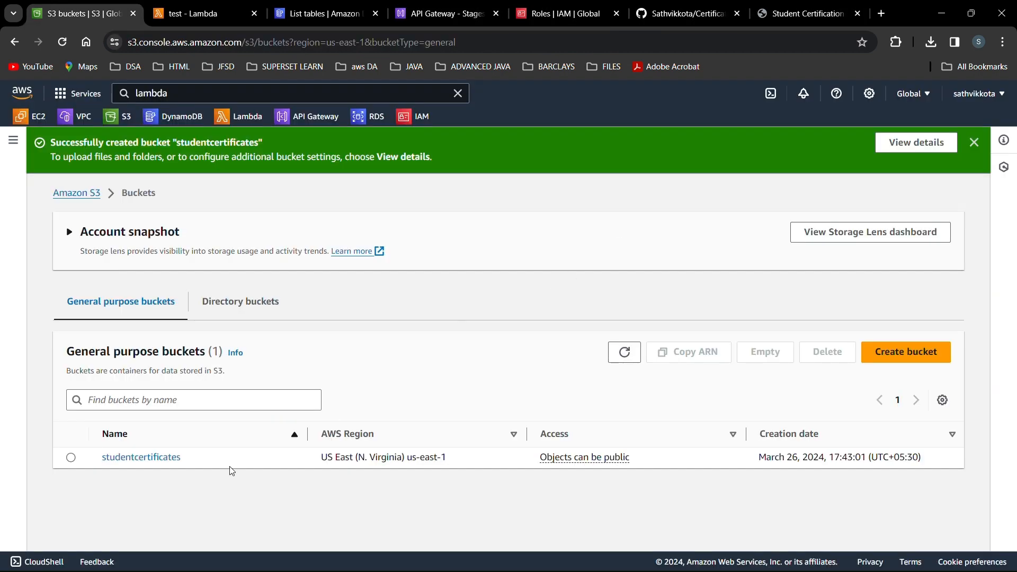
Start an upload into the studentcertificates bucket and bring up the file picker on the D: drive.
click(150, 461)
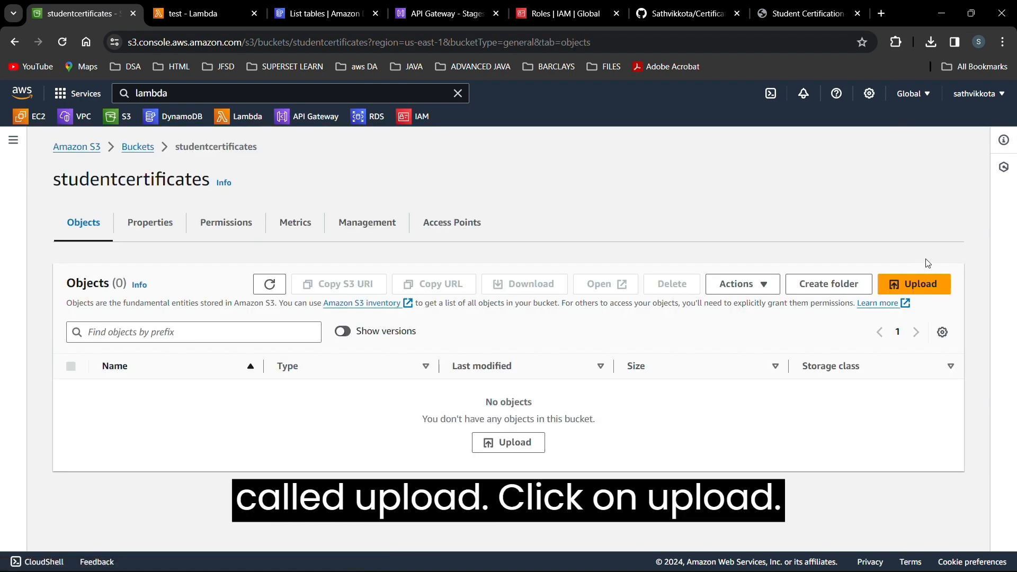
click(930, 284)
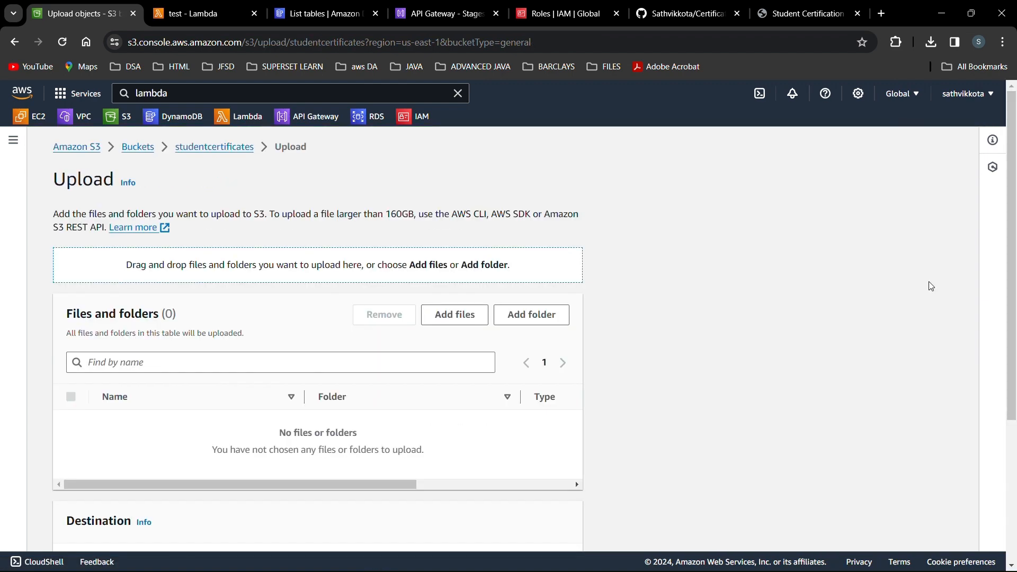
click(444, 322)
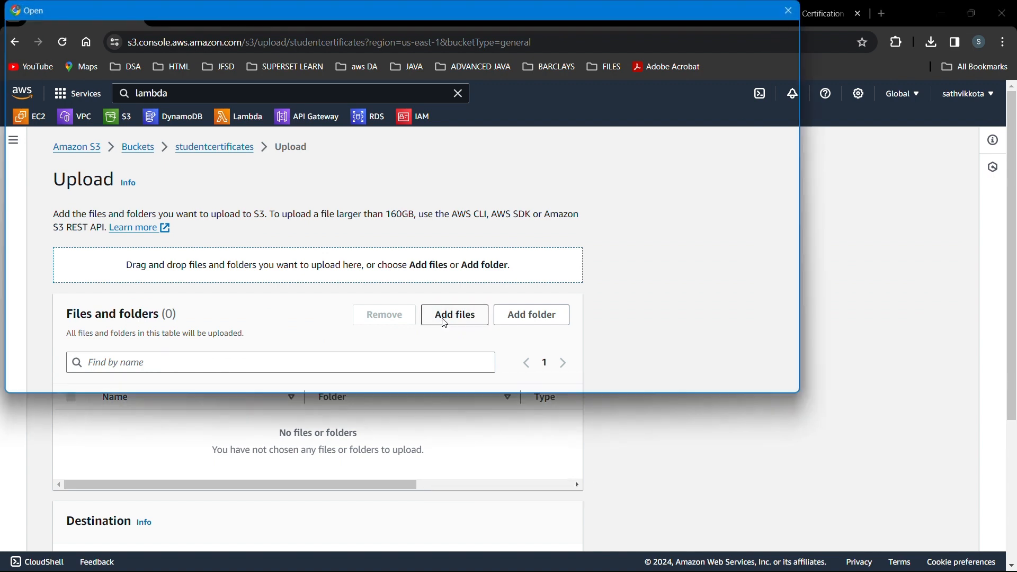
scroll(50, 267, up, 5)
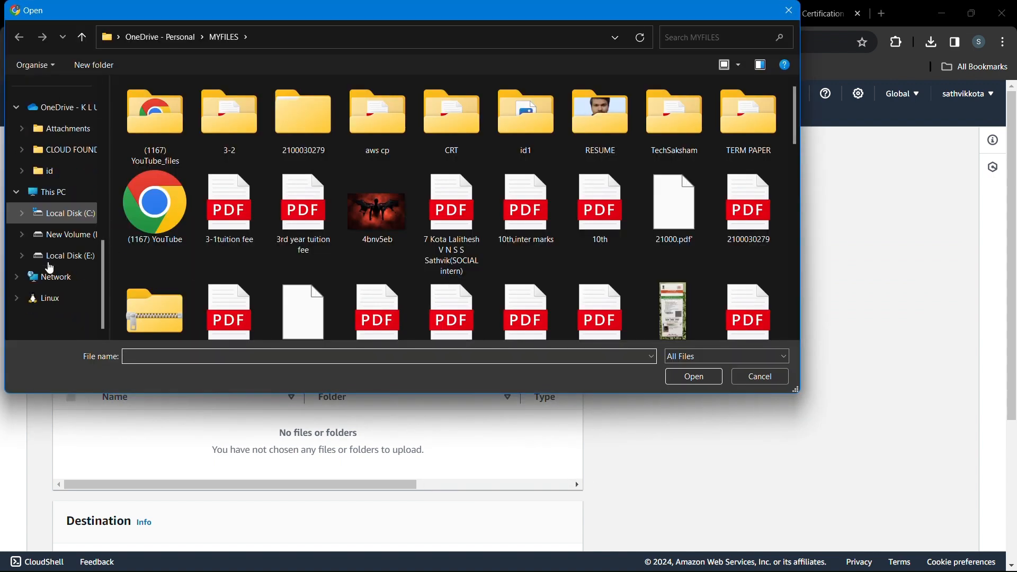
click(72, 237)
scroll(73, 247, up, 5)
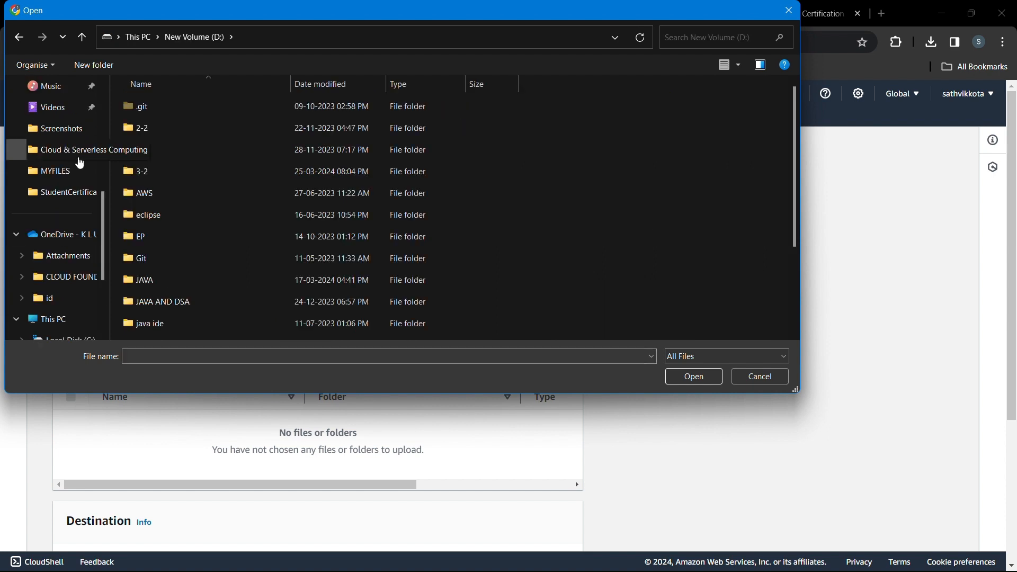
click(76, 259)
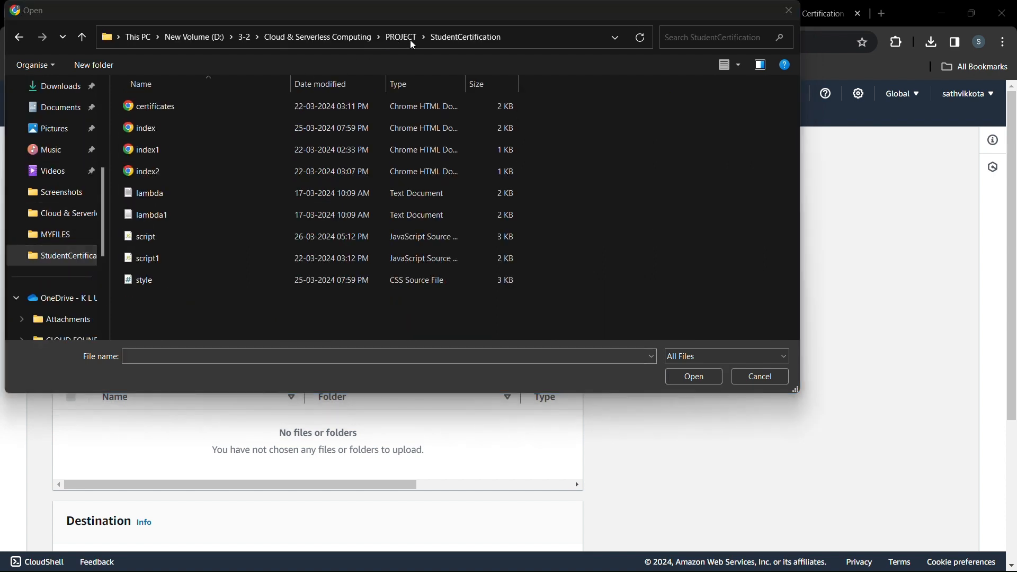
click(622, 114)
scroll(75, 249, down, 3)
Browse D:\3-2\Cloud & Serverless Computing\PROJECT\Certificate-Uploadation-Portal into the site files folder.
click(72, 233)
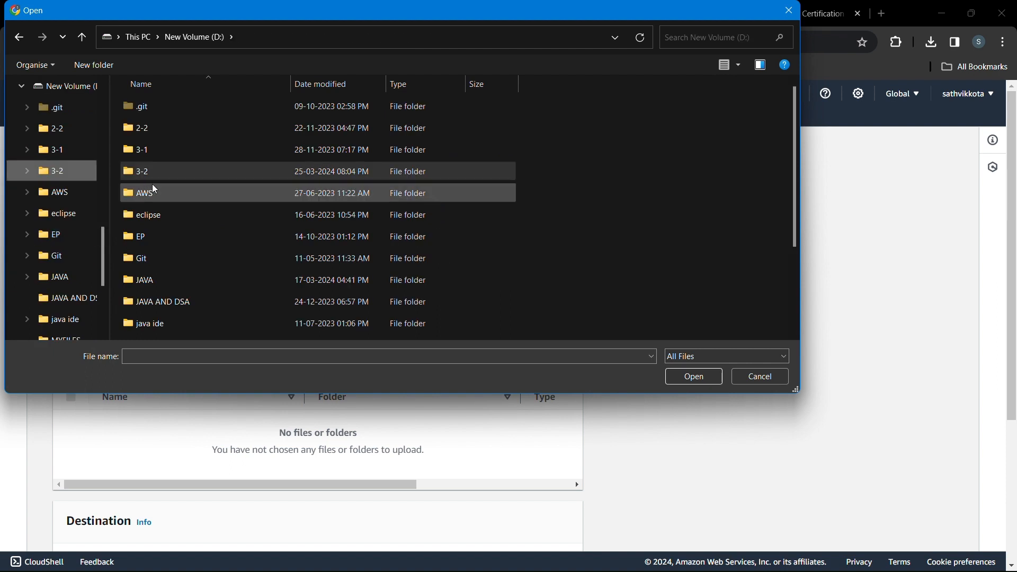
double_click(157, 179)
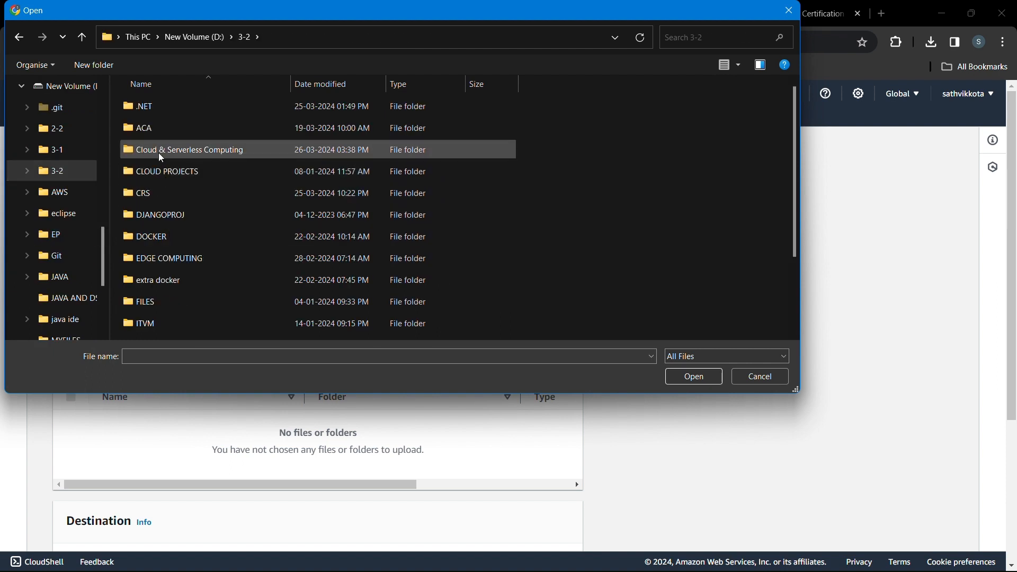
double_click(158, 153)
scroll(168, 224, down, 3)
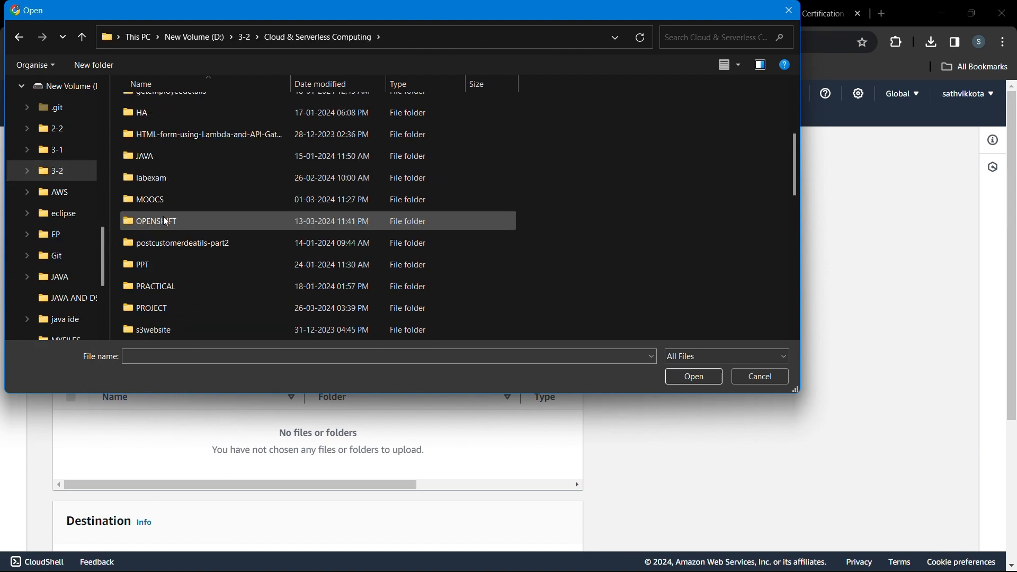
scroll(163, 221, down, 3)
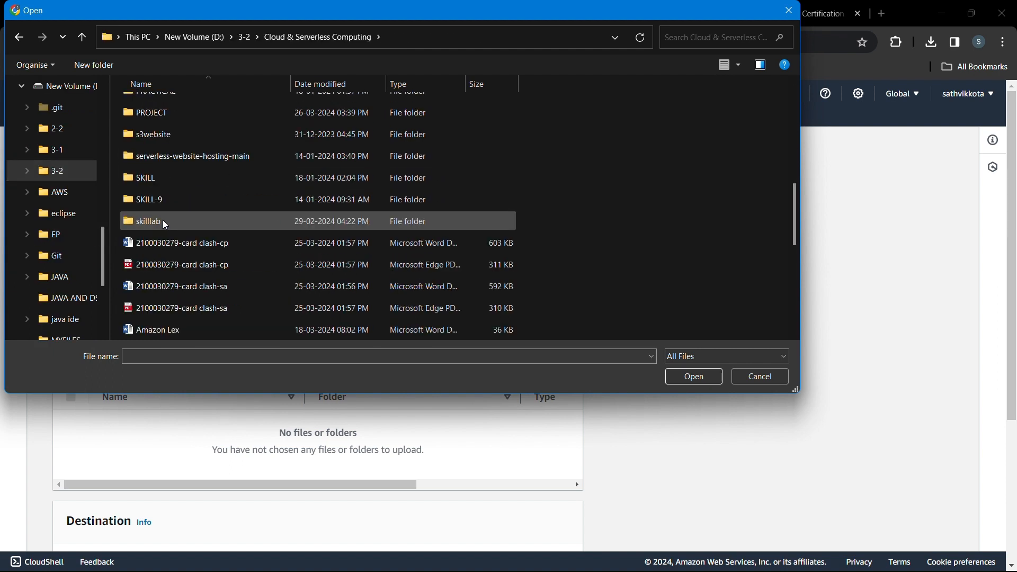
double_click(148, 112)
double_click(160, 110)
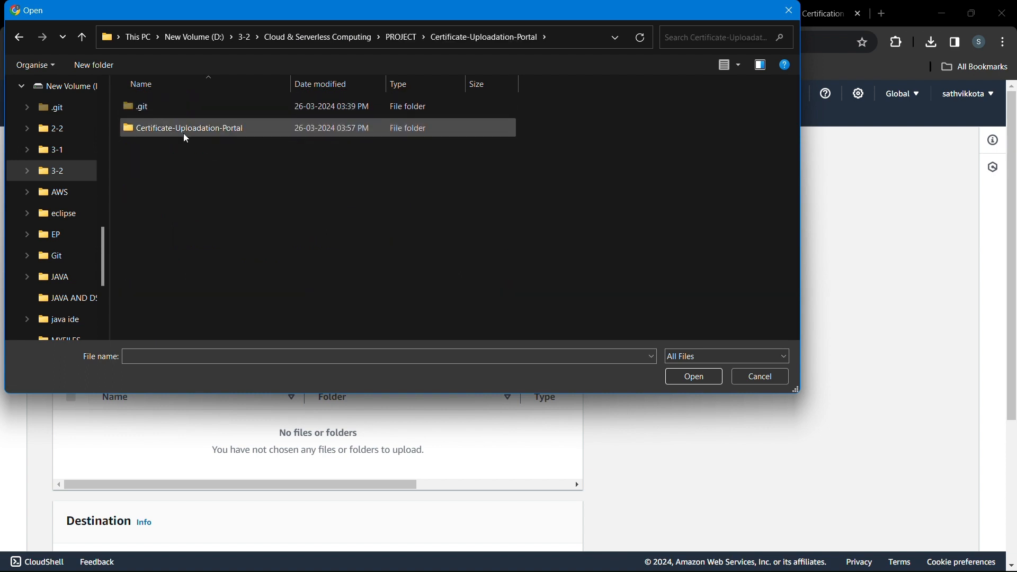
double_click(186, 138)
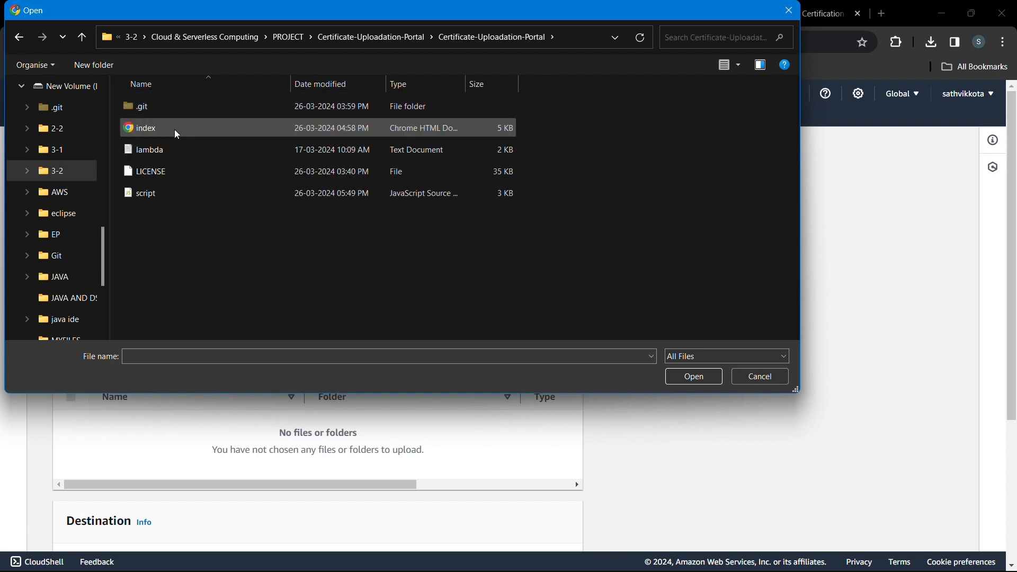
Queue index.html and script.js in the upload list.
click(175, 130)
click(694, 379)
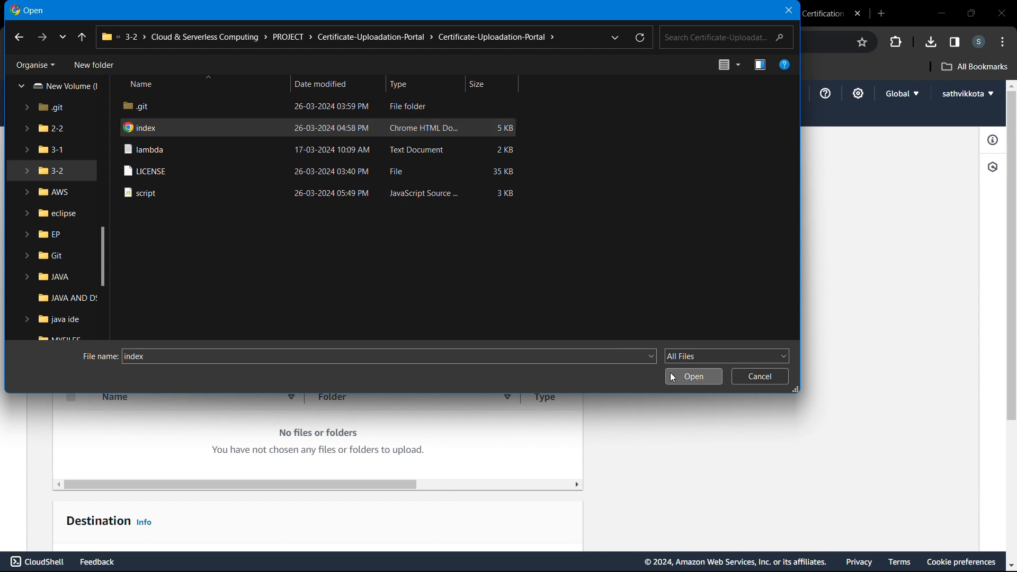
click(449, 317)
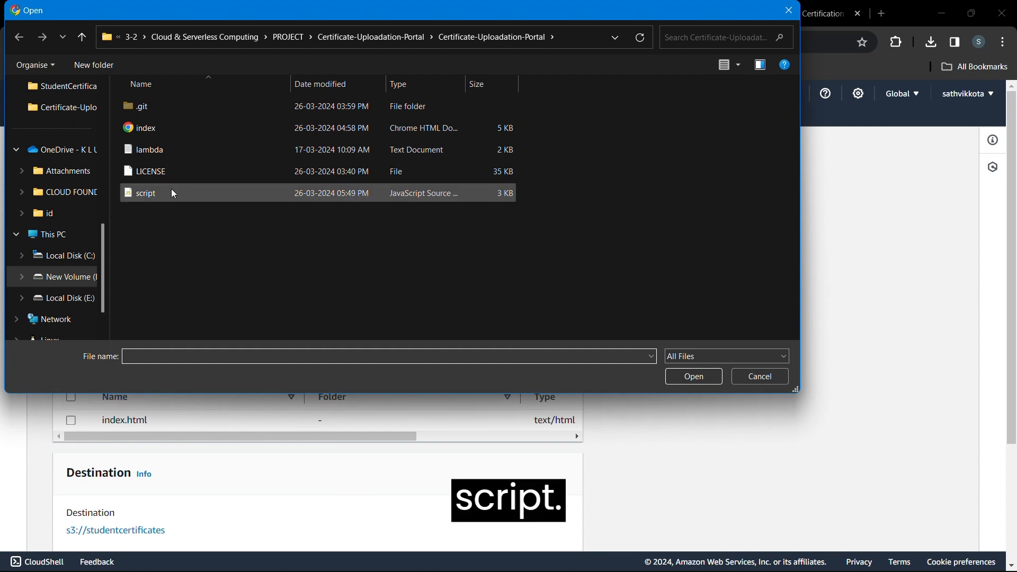
click(171, 192)
click(695, 384)
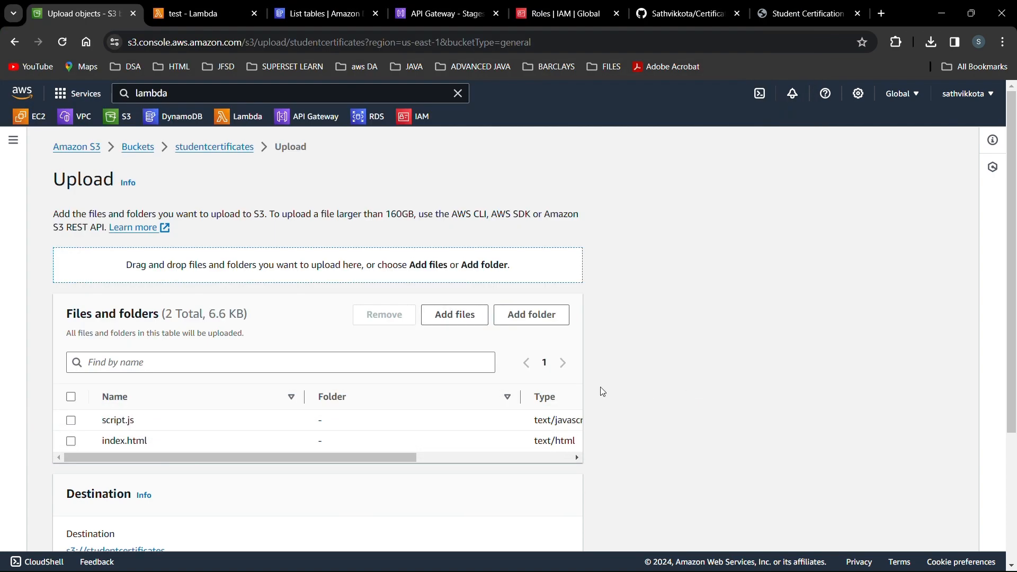
Upload index.html and script.js into the studentcertificates bucket.
scroll(485, 395, down, 3)
scroll(486, 396, down, 1)
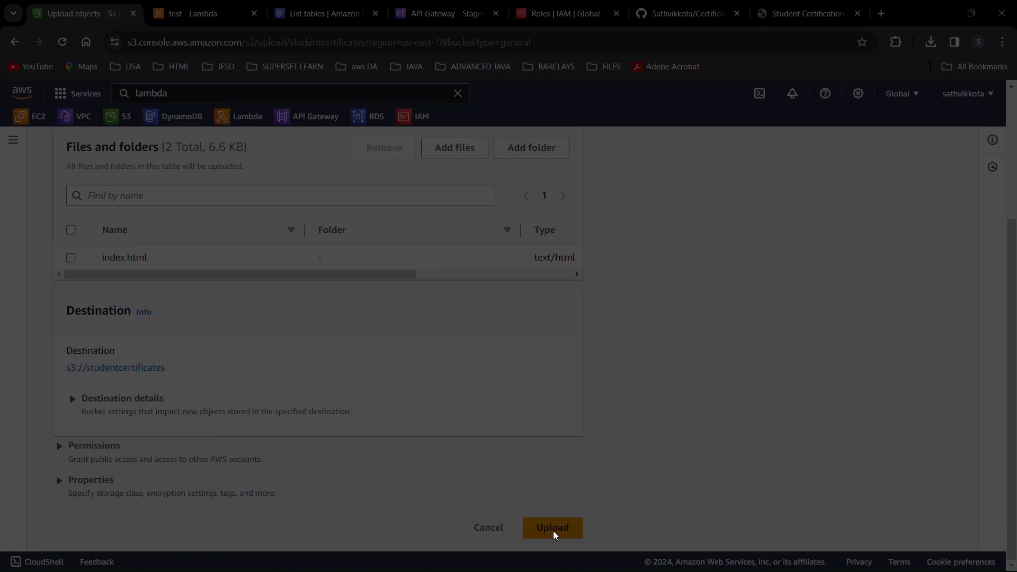
click(554, 537)
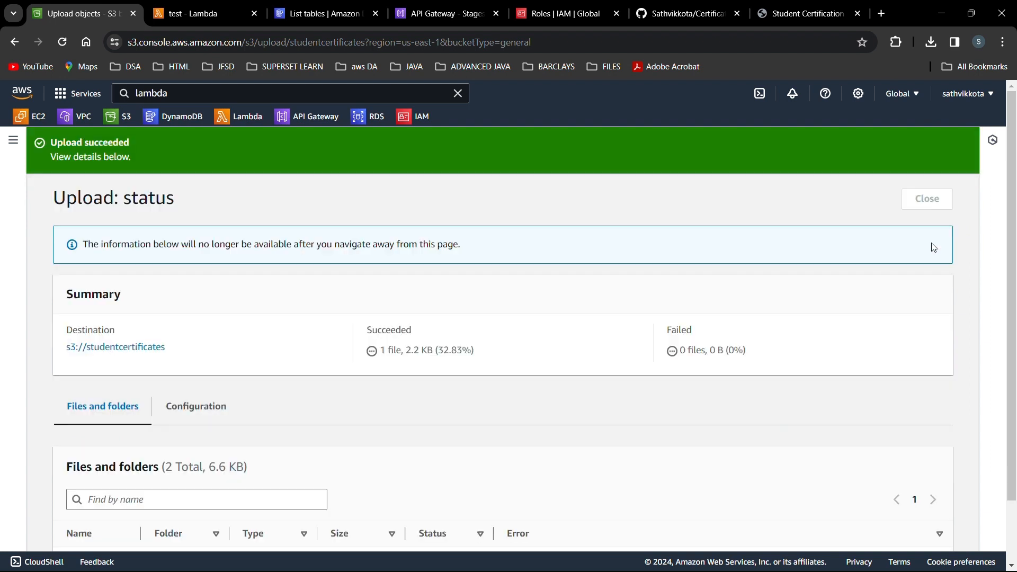
click(930, 199)
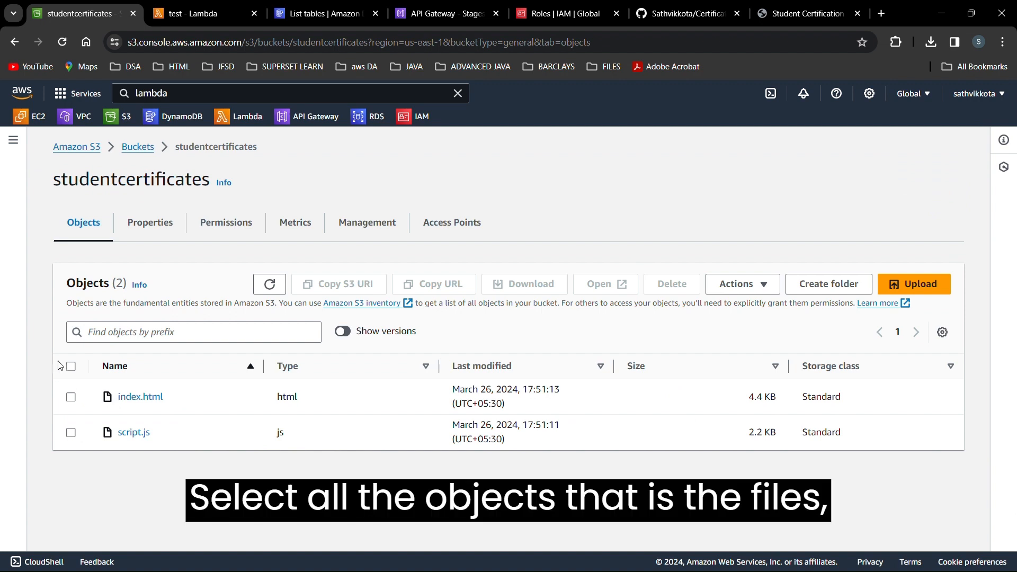
Make both objects publicly readable using ACL.
click(70, 368)
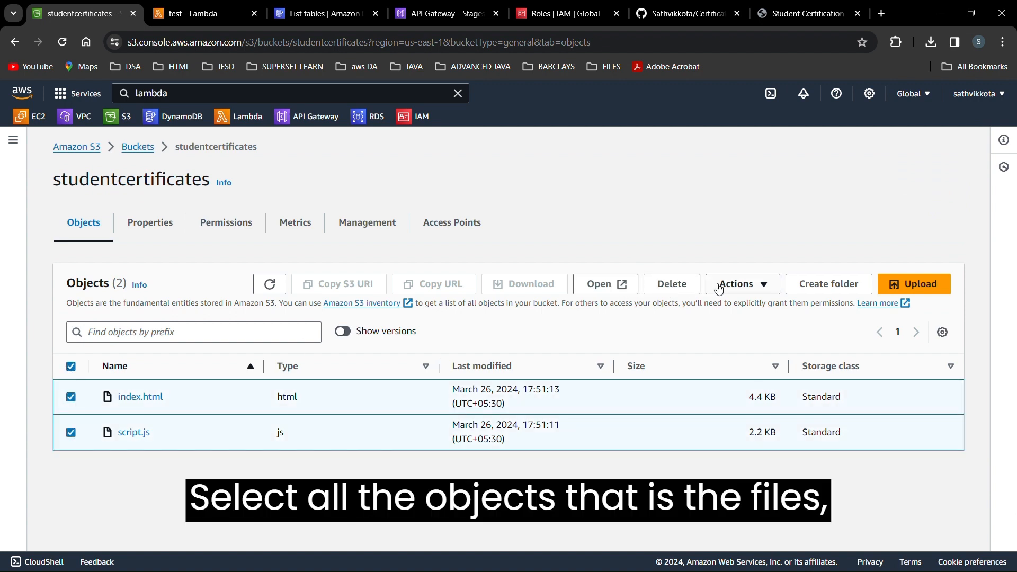
click(738, 284)
scroll(753, 459, down, 1)
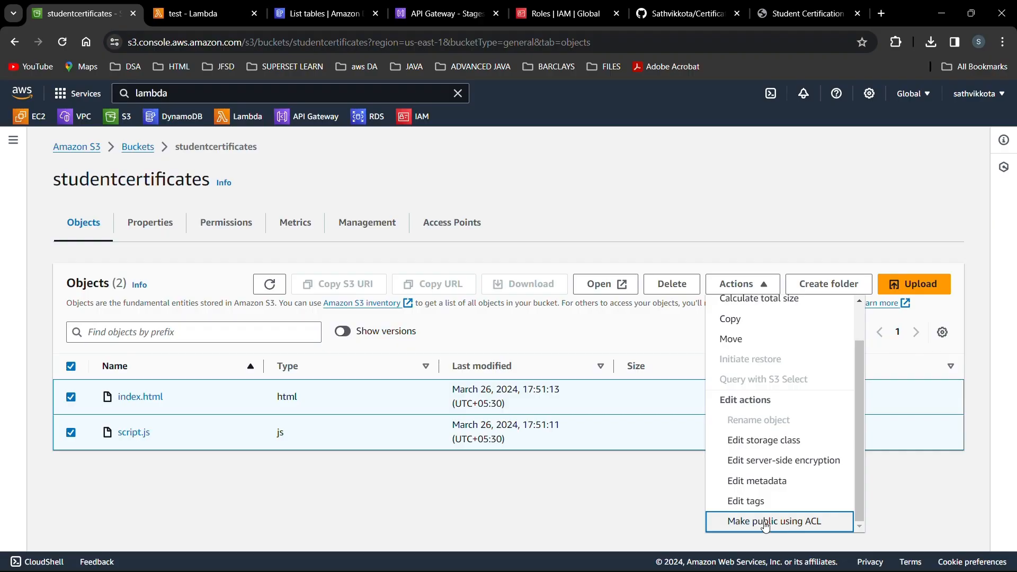
click(765, 523)
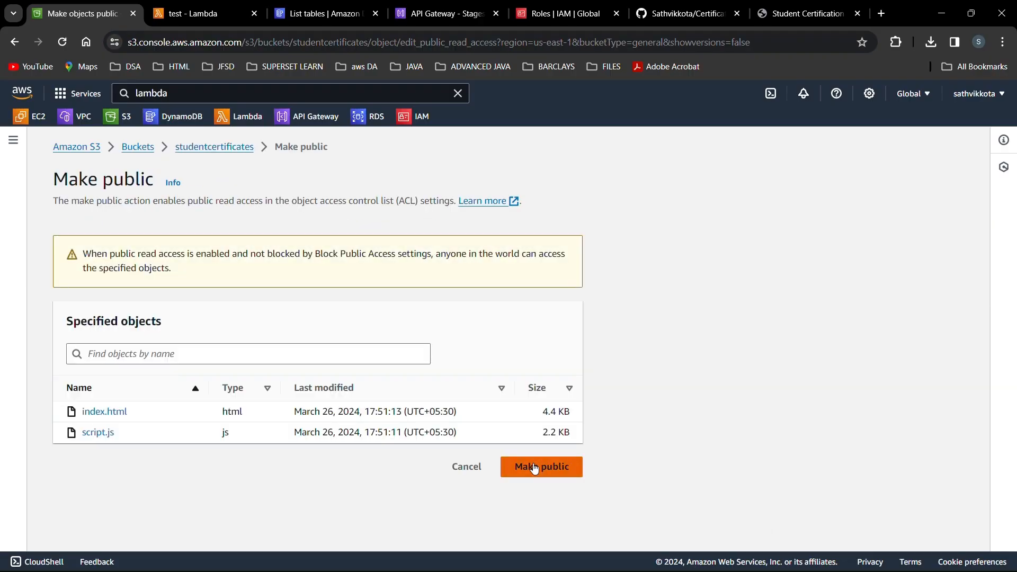
click(534, 468)
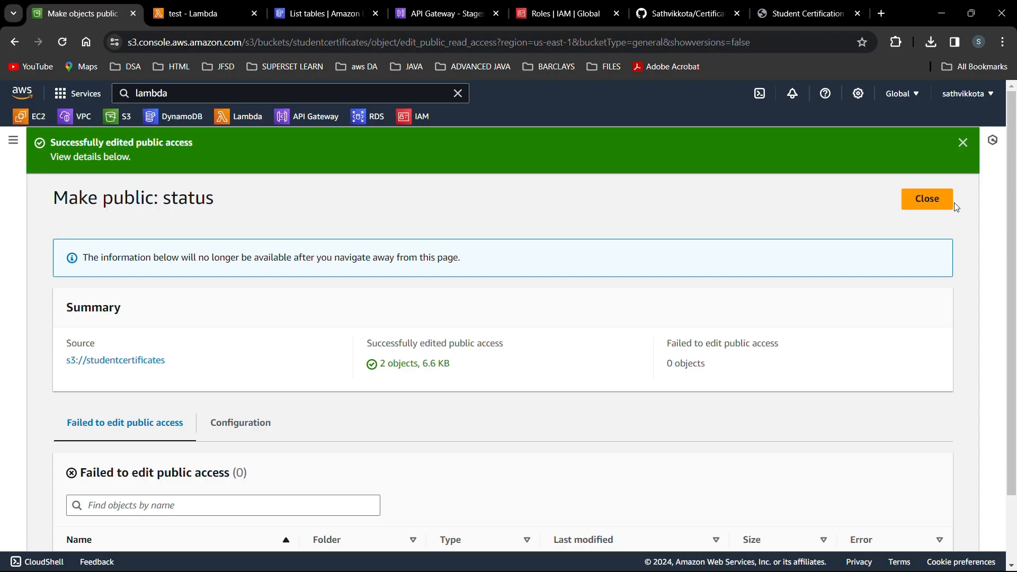
click(948, 201)
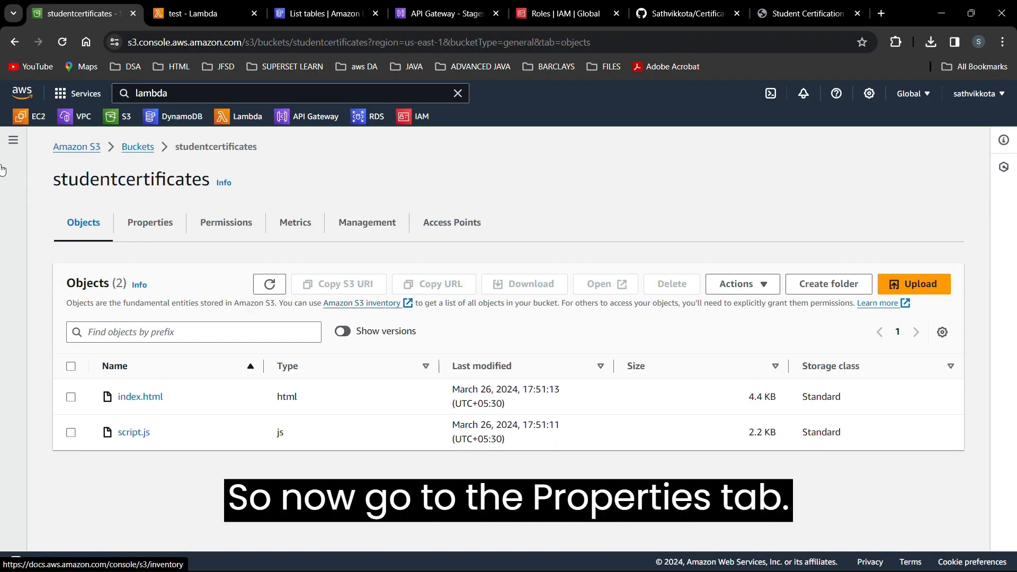
Enable static website hosting with index.html as the index document and save.
click(142, 223)
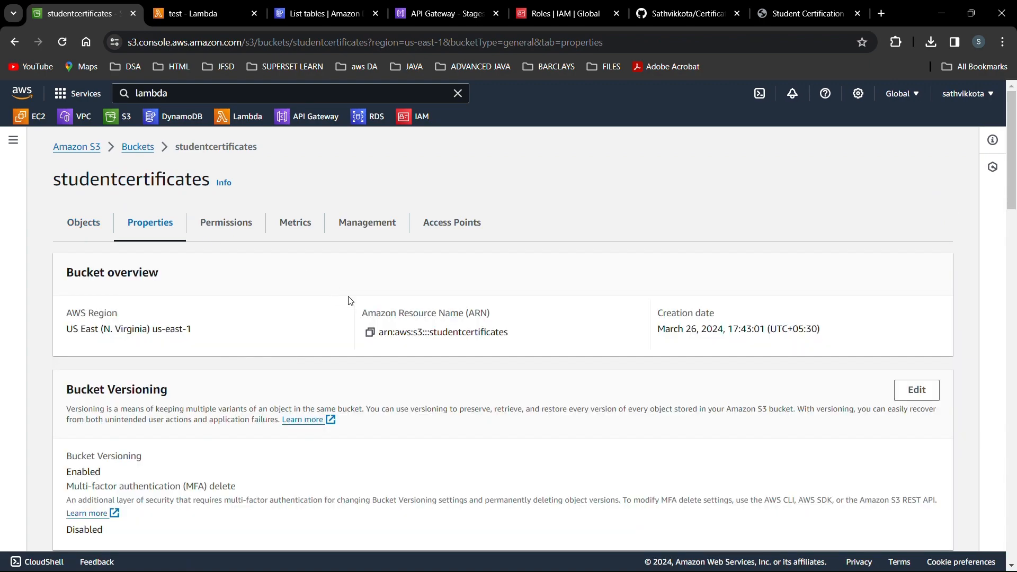
scroll(350, 300, down, 20)
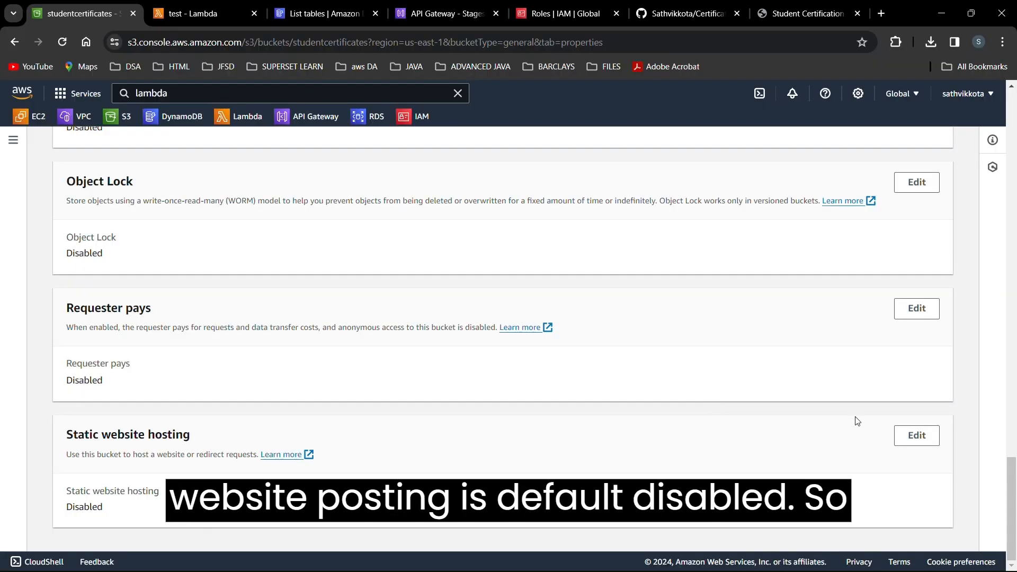
click(914, 435)
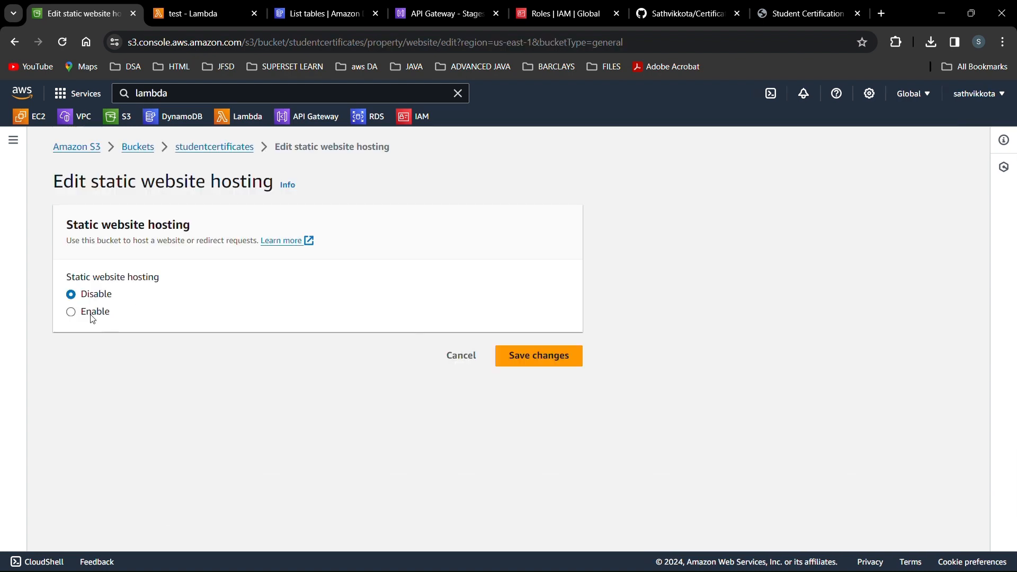
click(90, 317)
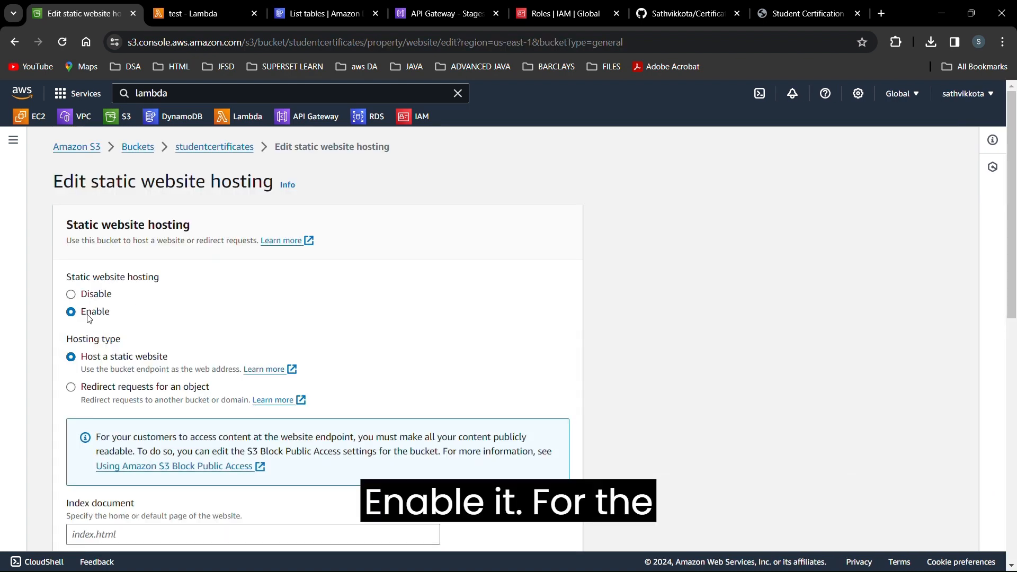
scroll(146, 323, down, 3)
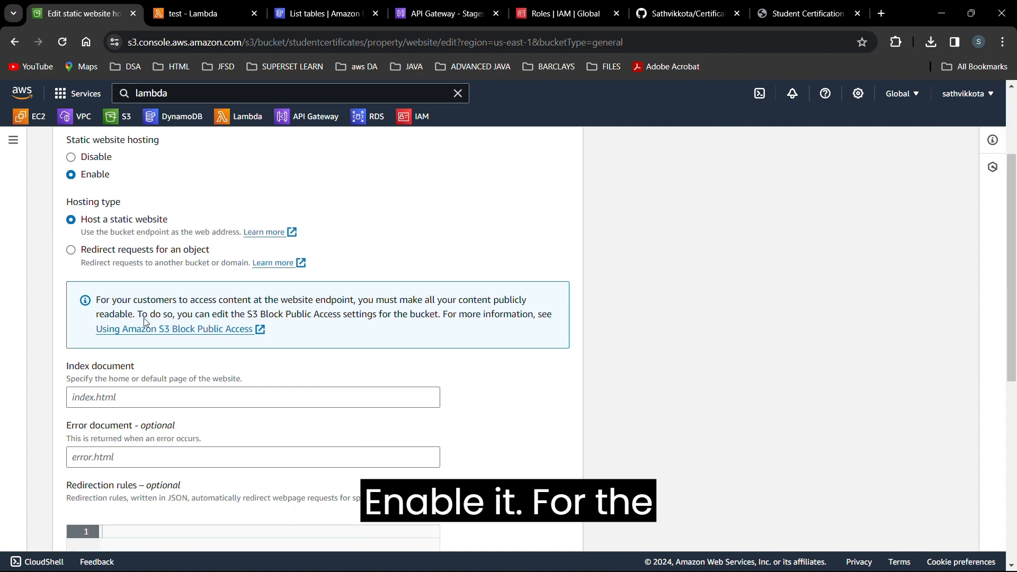
click(151, 391)
text(index.)
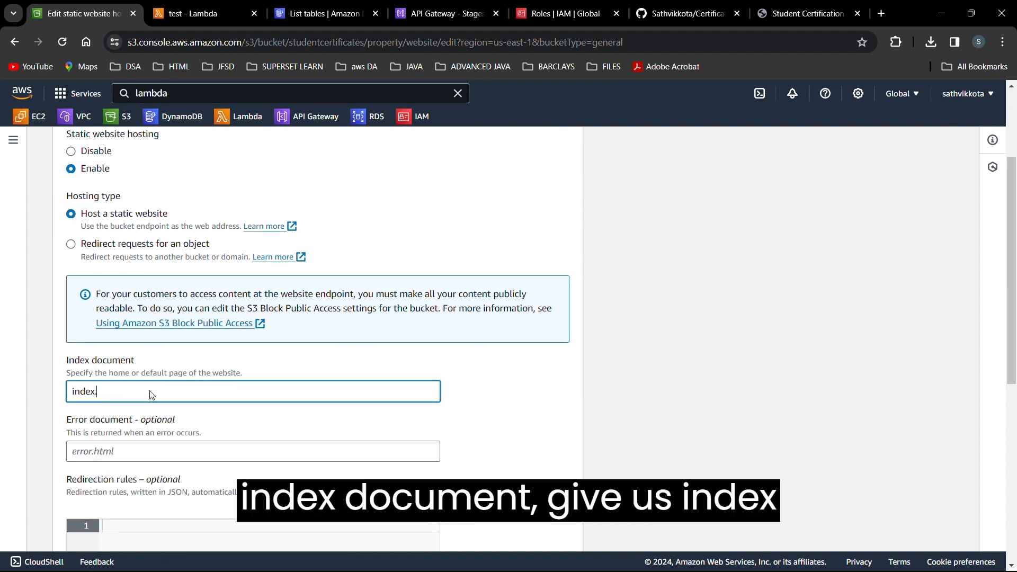
text(html)
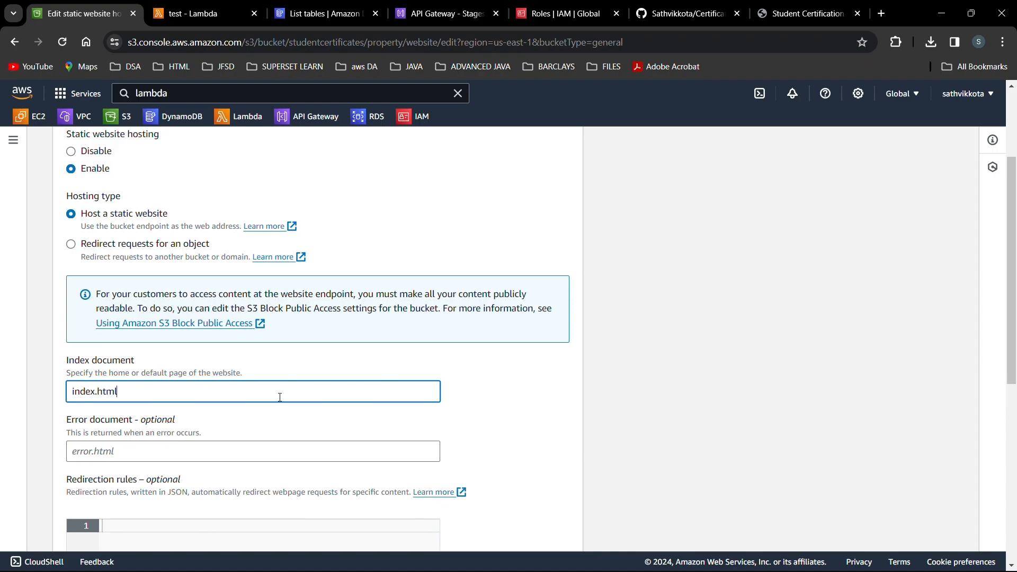
scroll(438, 459, down, 8)
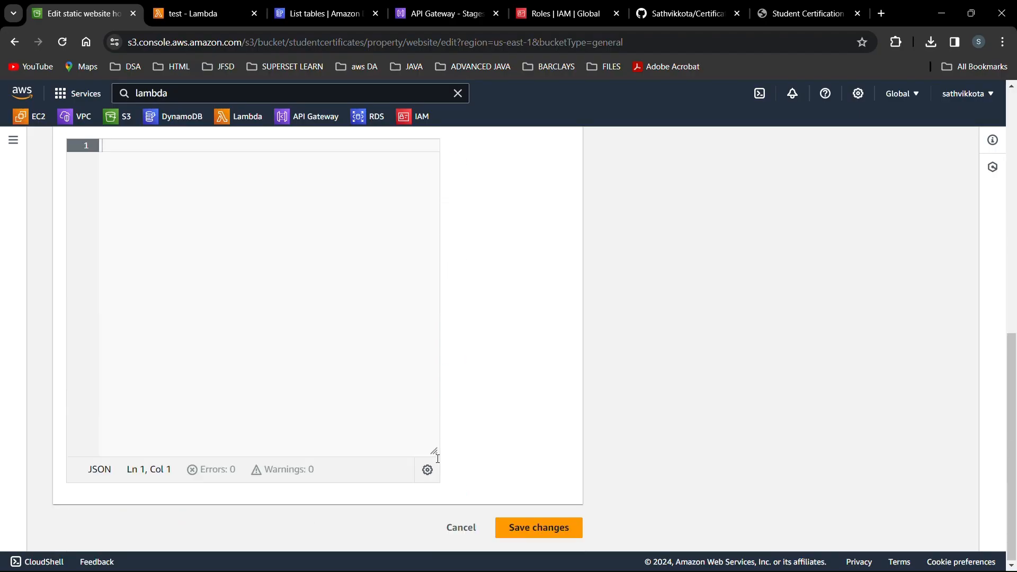
click(553, 529)
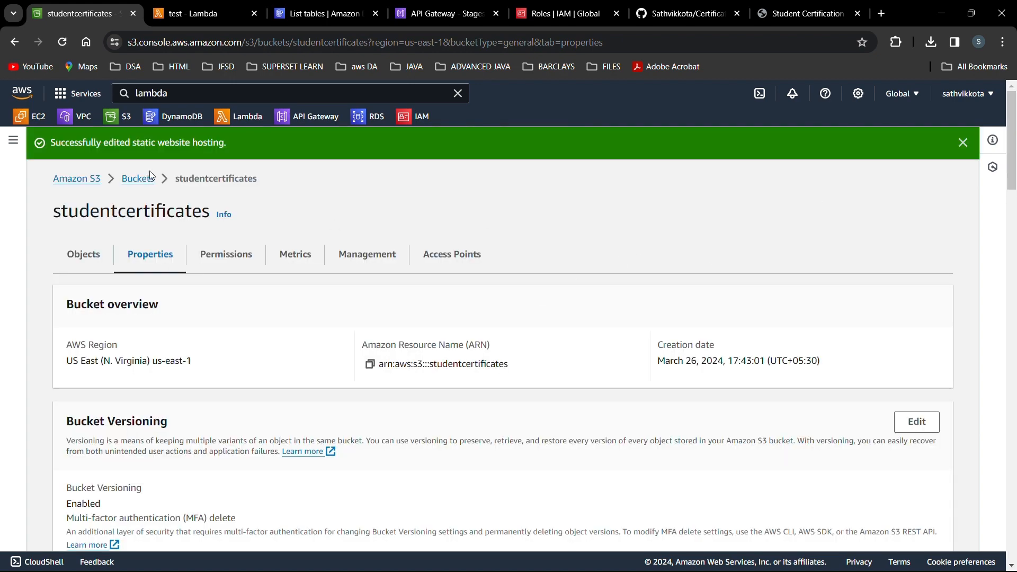
Open the bucket's website endpoint from its Properties page in a new tab.
click(71, 262)
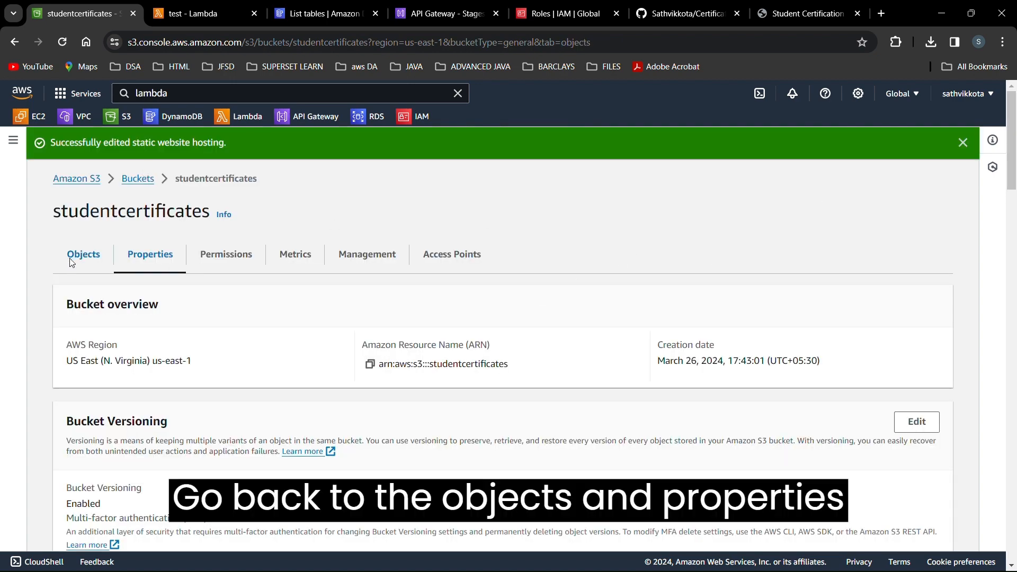
drag(137, 248, 141, 229)
click(140, 228)
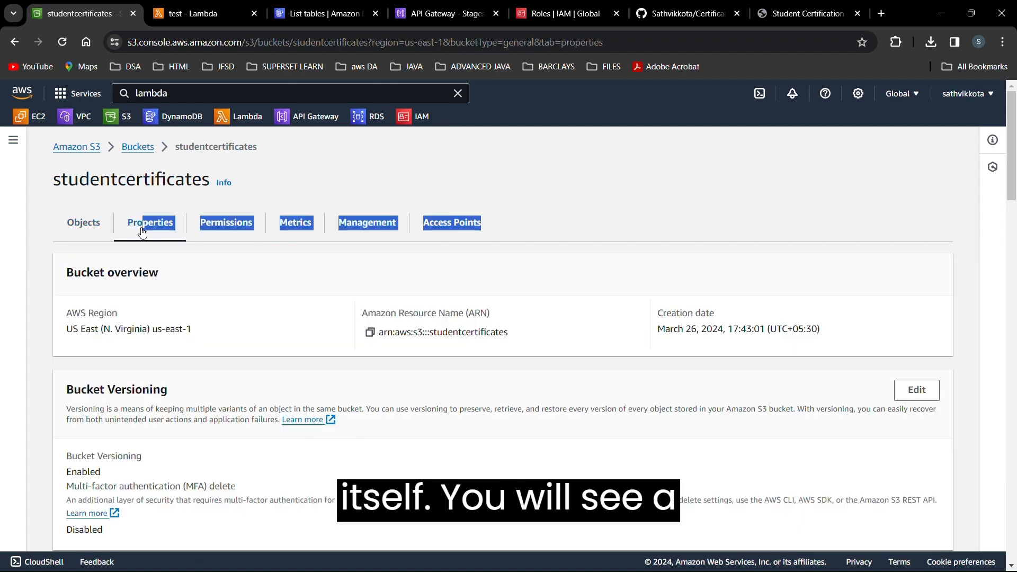
scroll(275, 345, down, 20)
scroll(275, 345, down, 10)
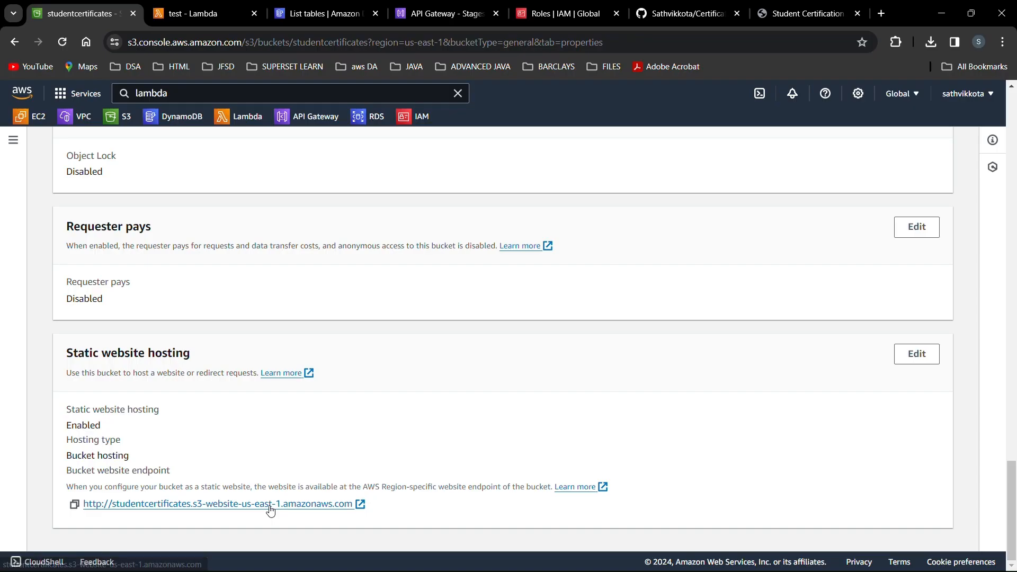
click(270, 506)
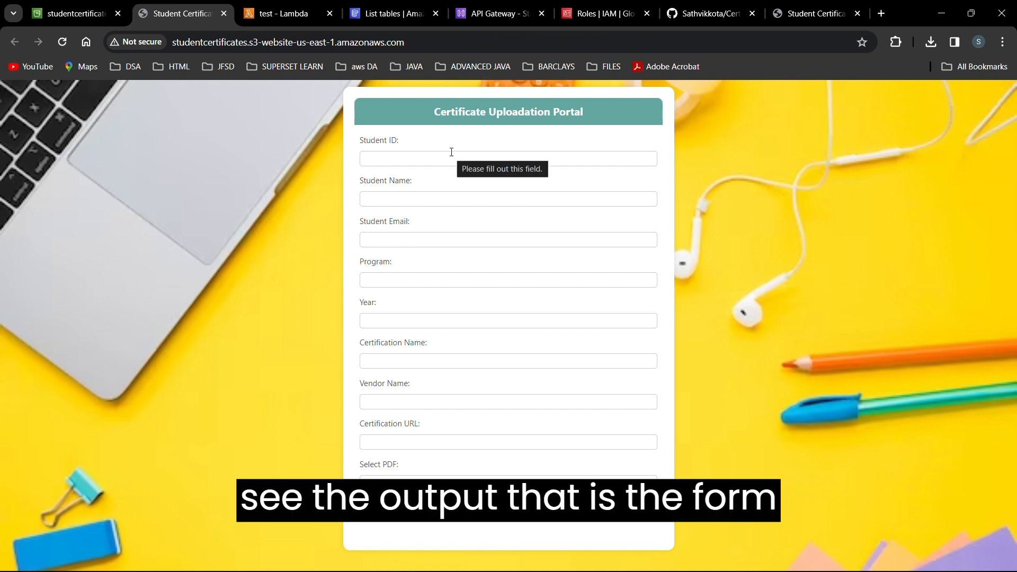
Enter the student's ID, name, and e-mail address in the portal form.
click(451, 159)
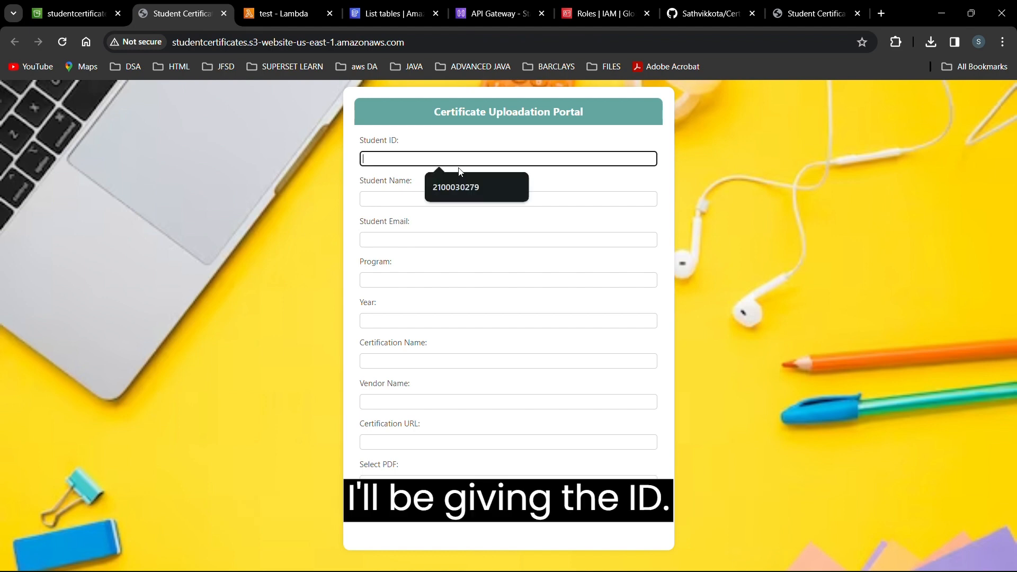
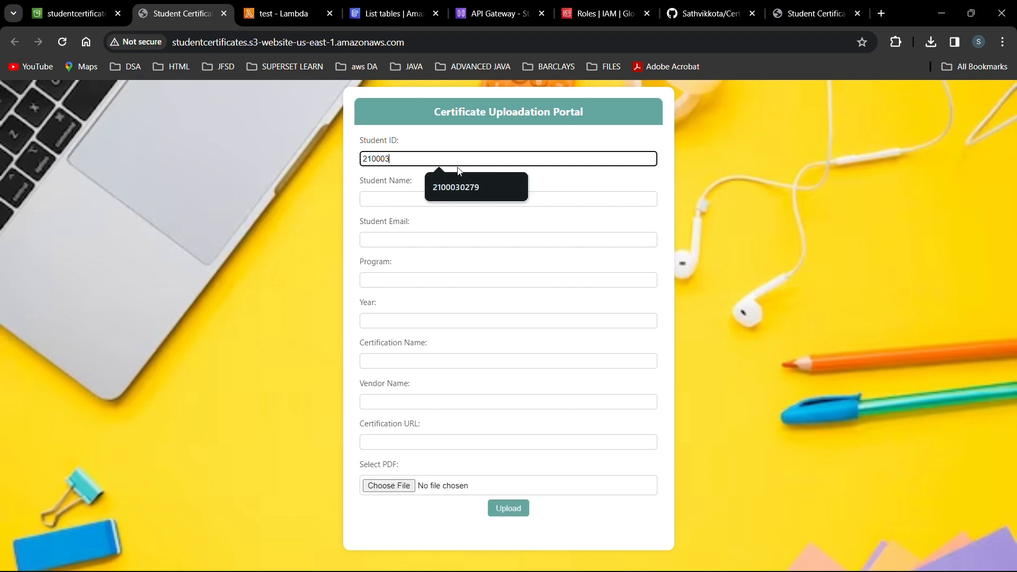
key(Tab)
text(Sathvik)
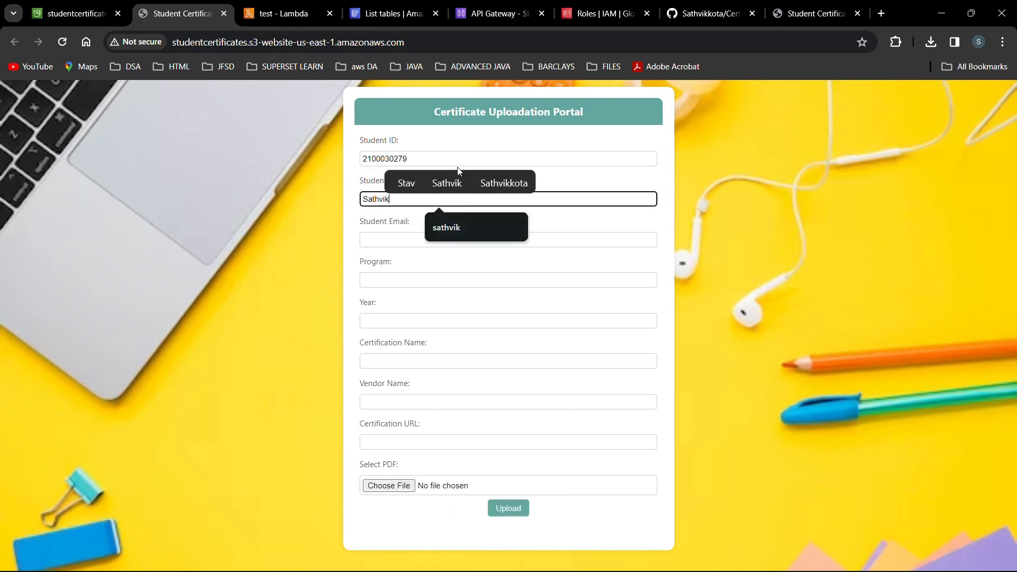
key(Tab)
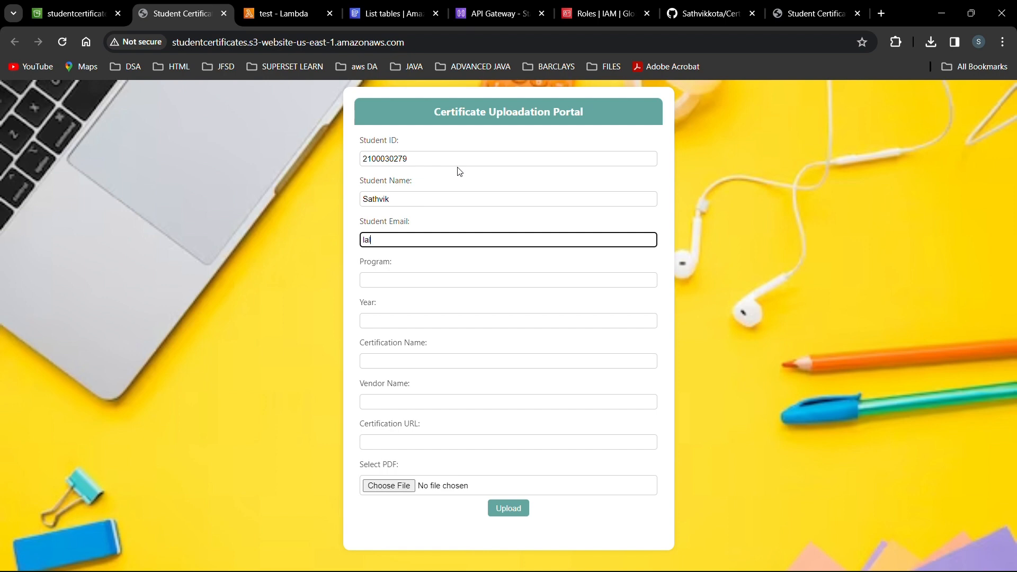
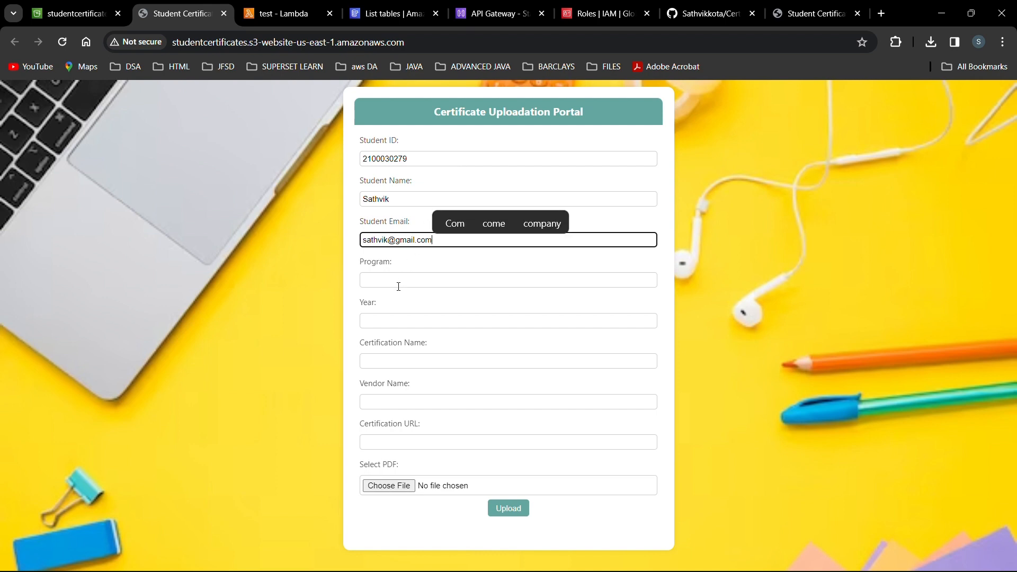
Fill Program B.Tech, Year 3rd, and Certification Name 'AWS CLOUD PRACTITIONER'.
click(398, 286)
click(439, 304)
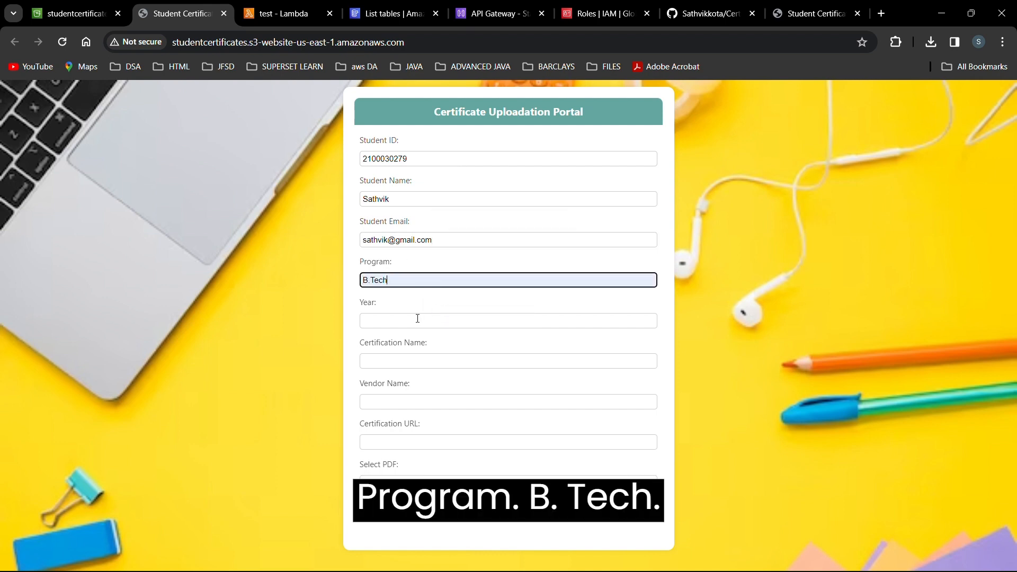
click(417, 318)
click(440, 347)
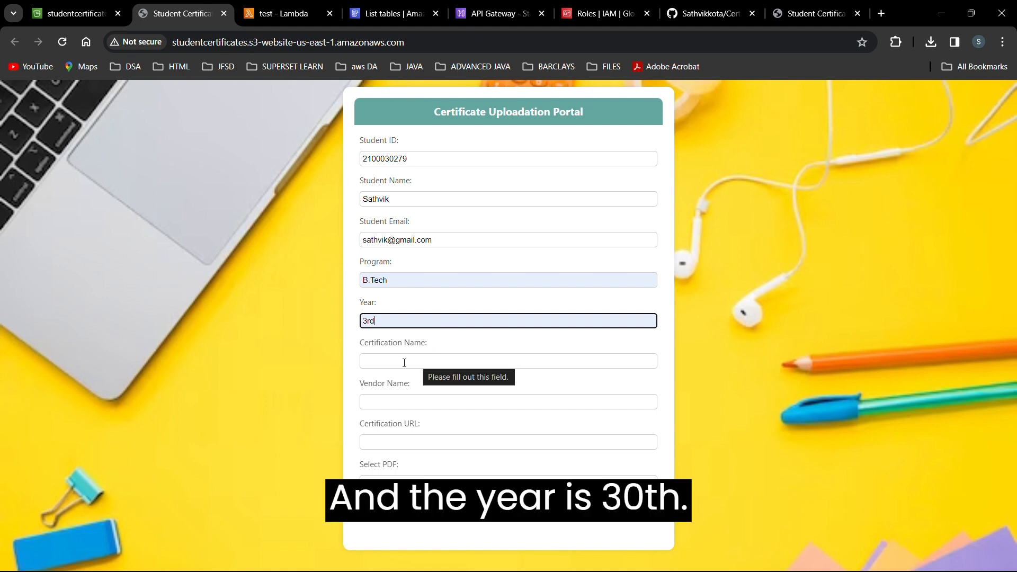
click(405, 362)
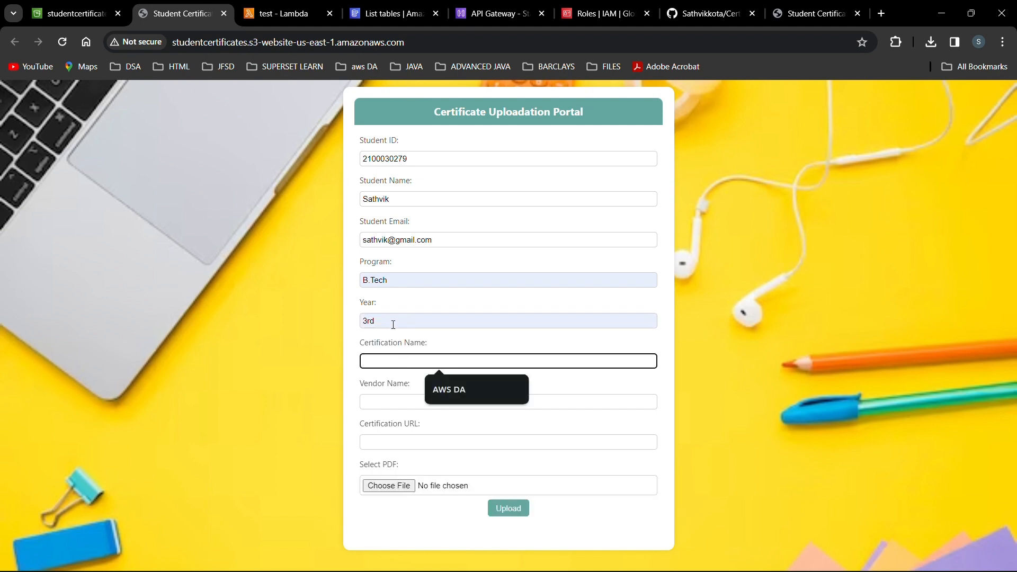
text(AW)
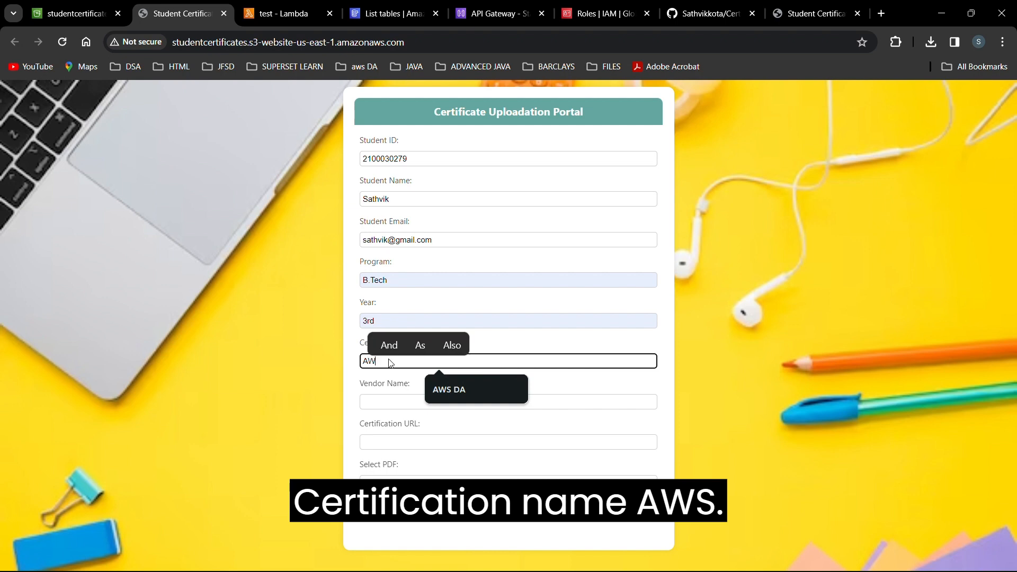
text(S C)
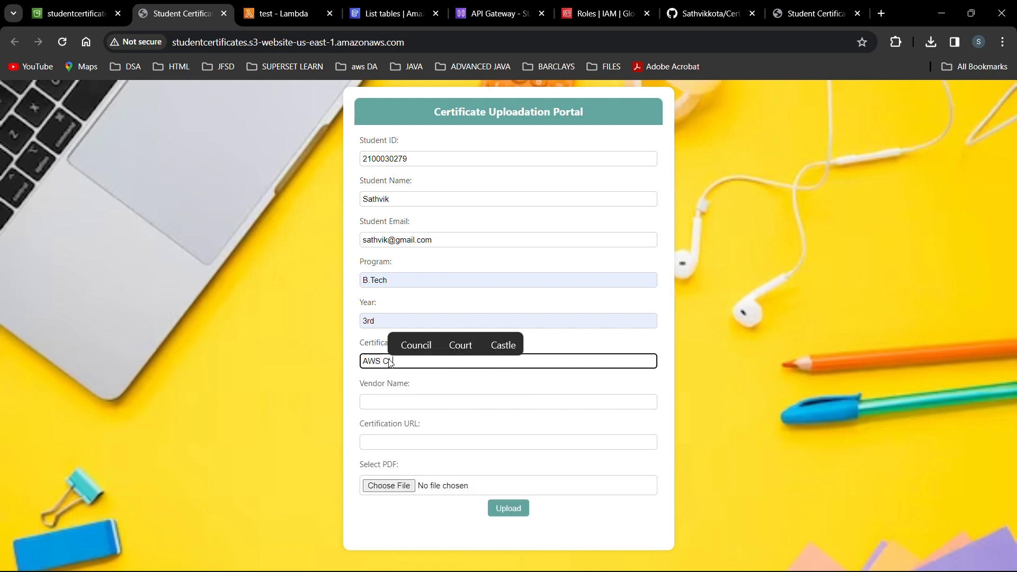
text(LOUD PRACTI)
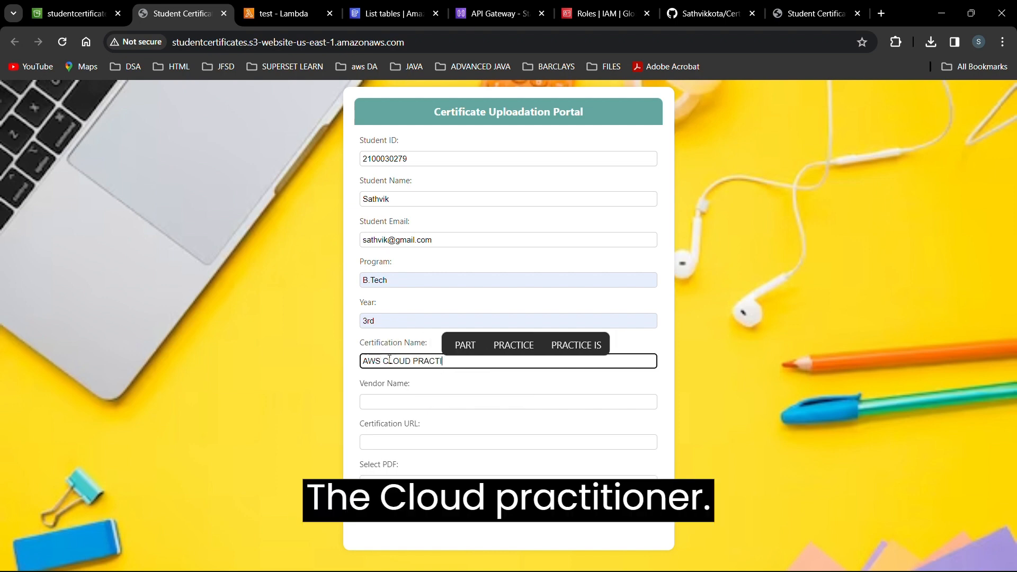
text(TIONER)
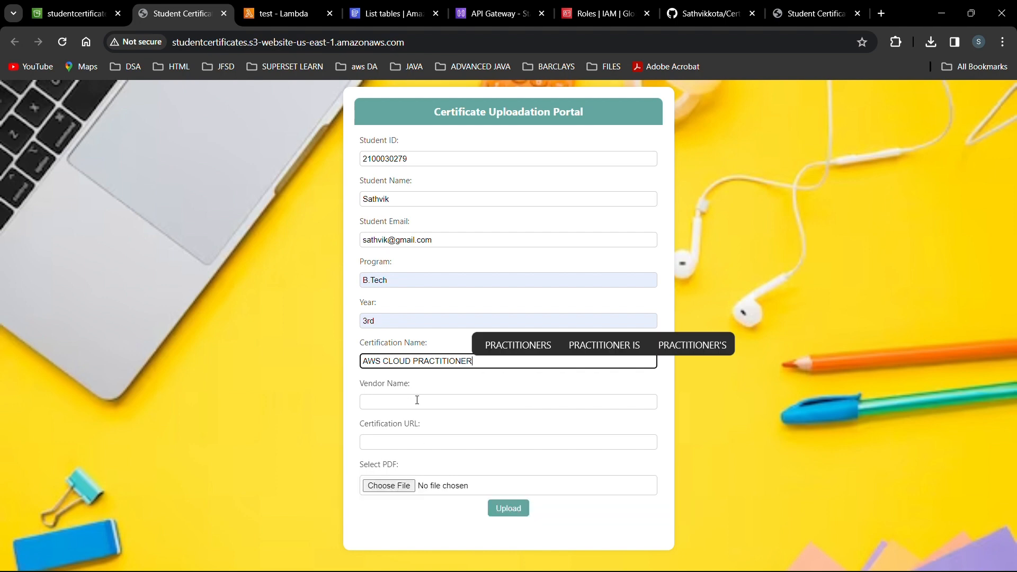
click(418, 401)
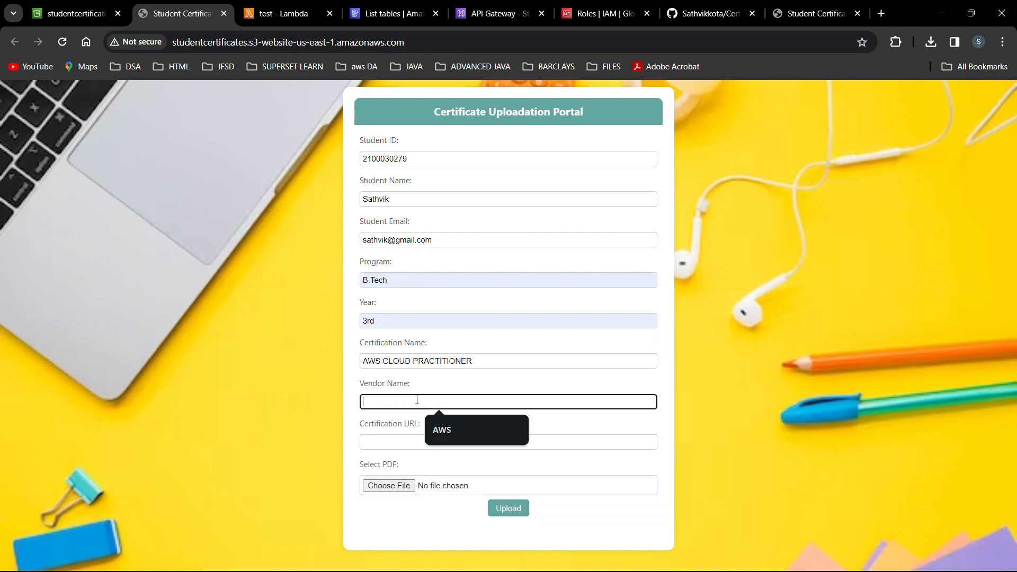
click(456, 430)
click(420, 443)
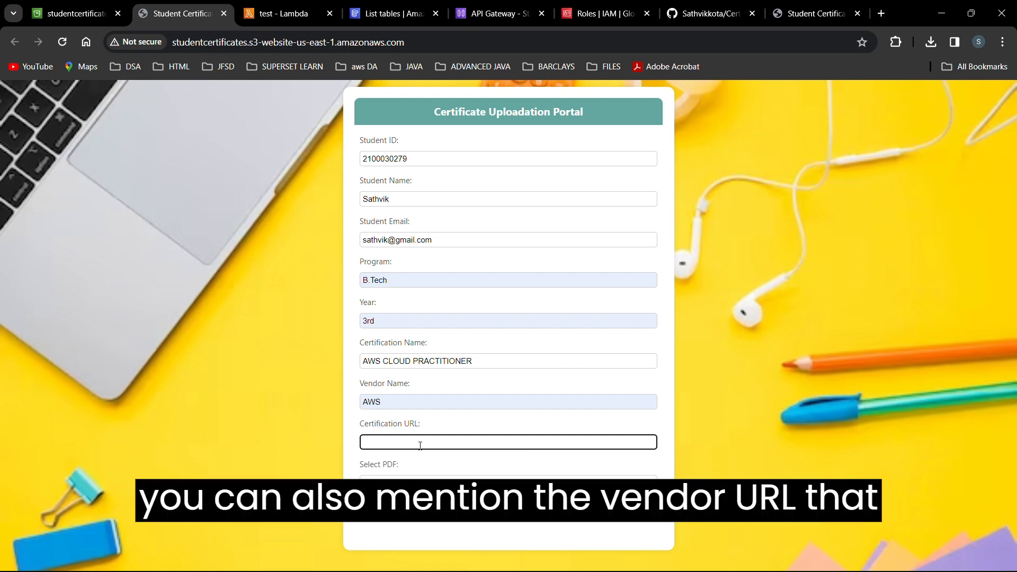
text(www.aws.com)
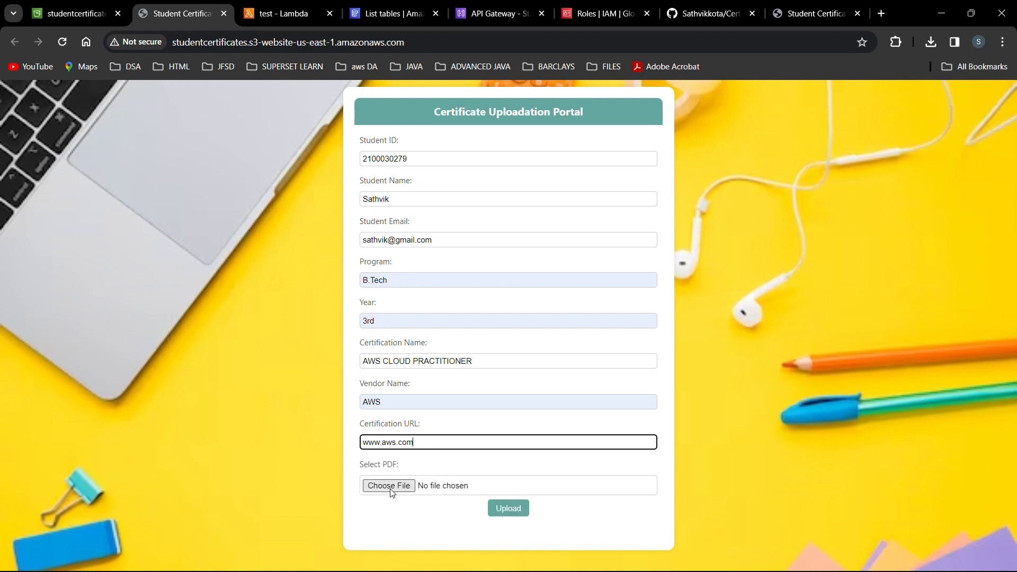
click(391, 489)
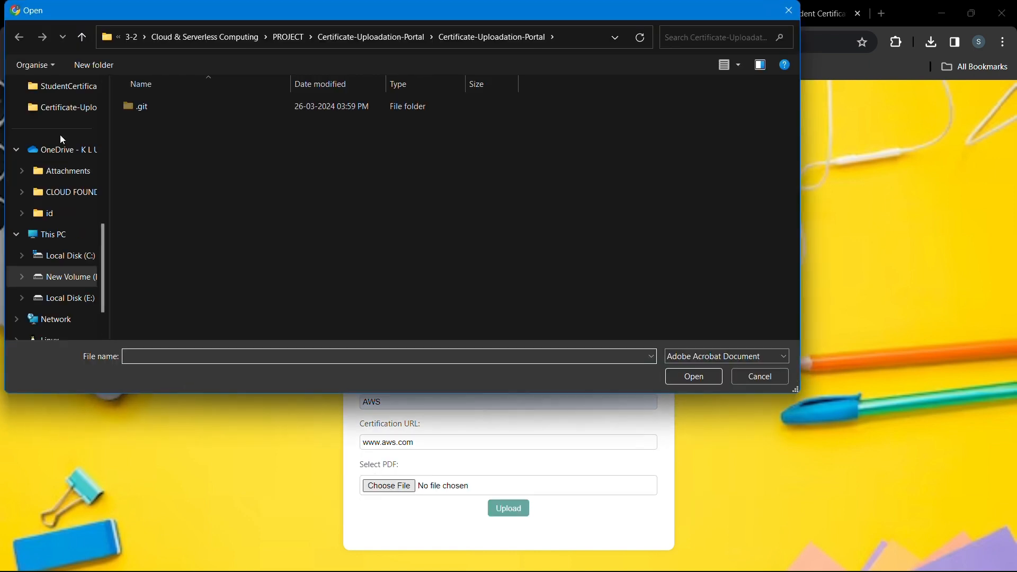
Attach AWS Certified Cloud Practitioner certificate.pdf from MYFILES and submit the form.
scroll(59, 134, up, 5)
click(64, 201)
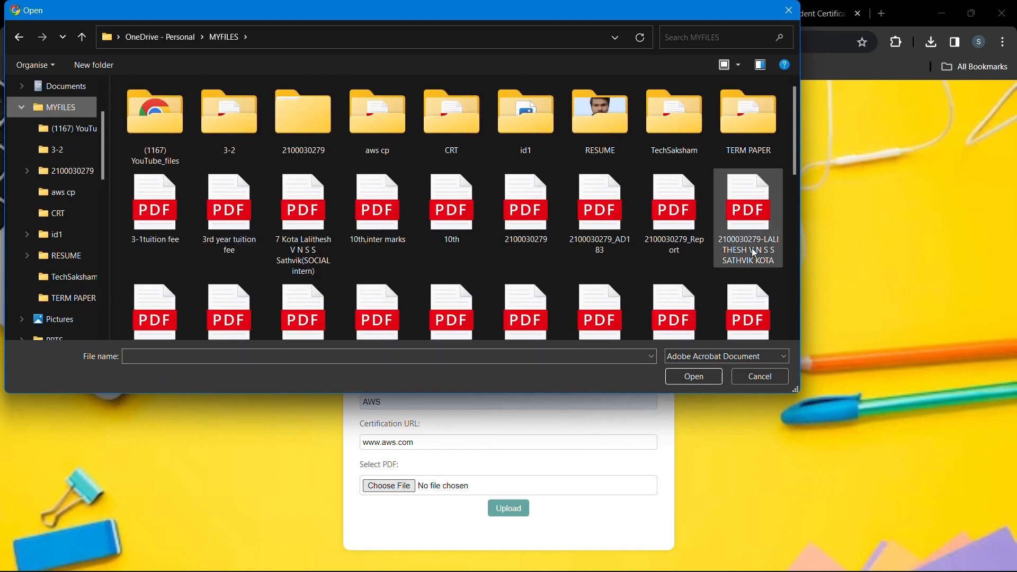
click(763, 303)
double_click(764, 303)
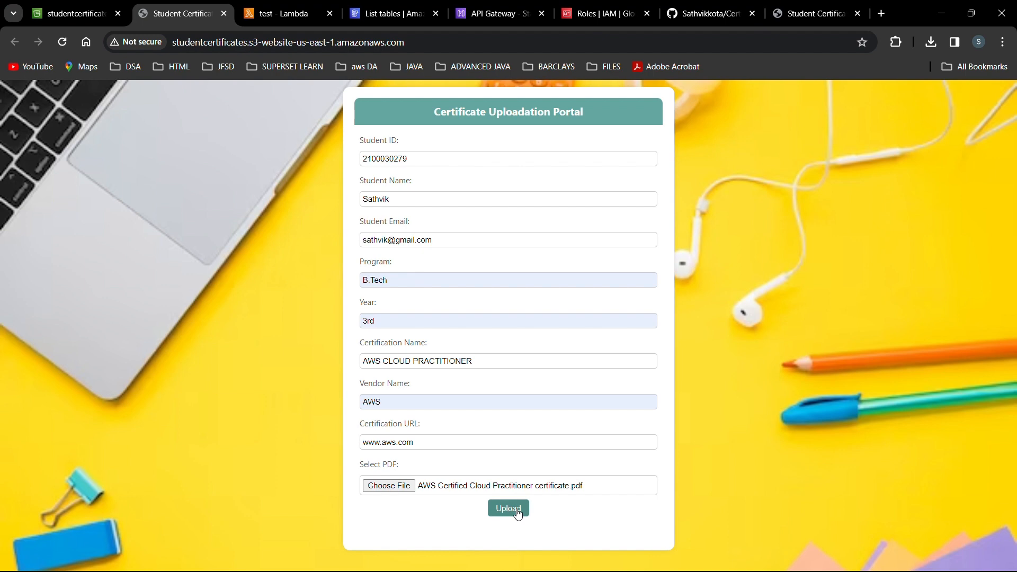
click(519, 514)
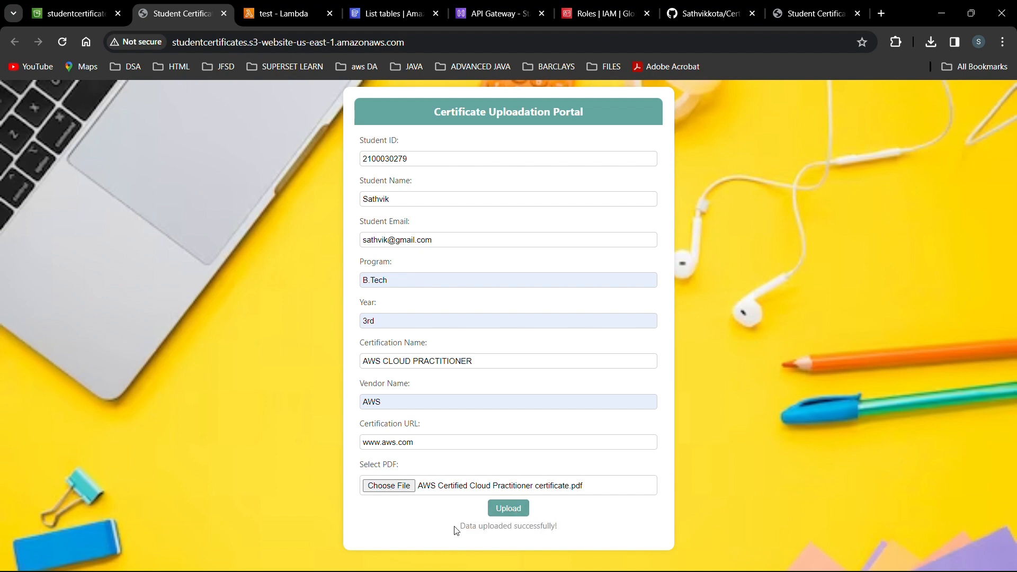
Check the 'Data uploaded successfully!' message and return to the S3 bucket page.
drag(457, 530, 573, 531)
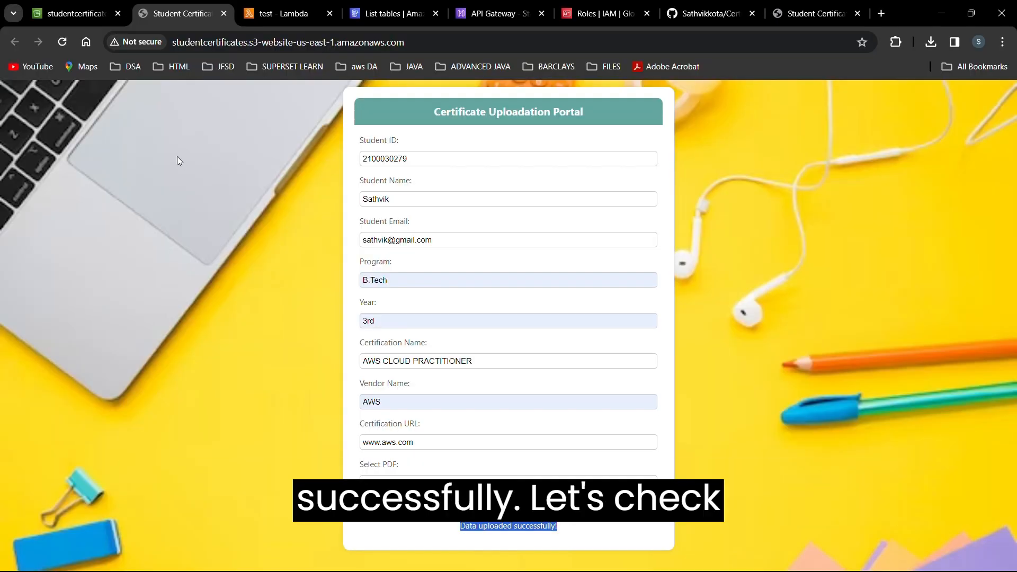
click(177, 161)
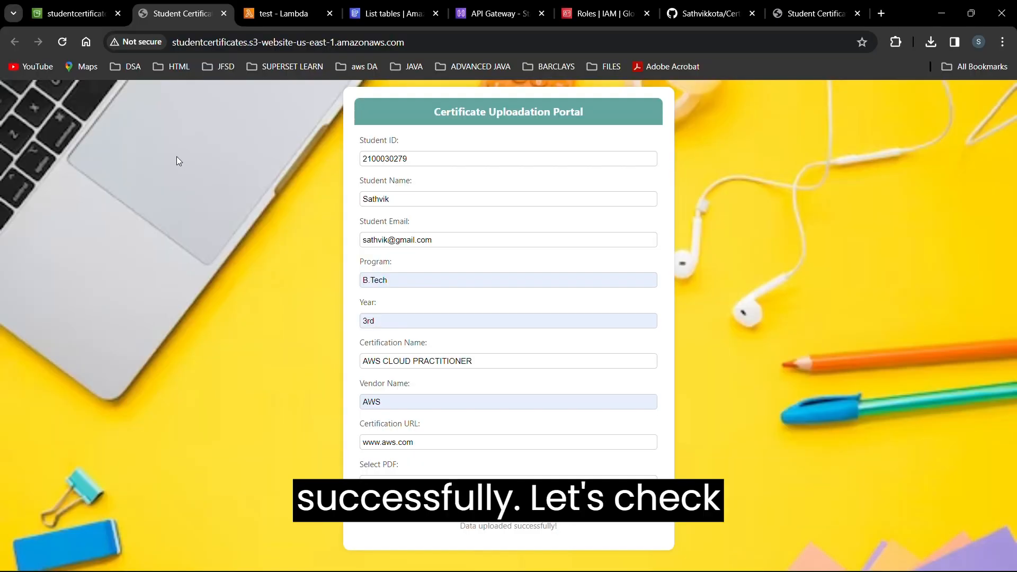
key(ctrl+Tab)
key(ctrl+Tab)
key(ctrl+Tab)
key(ctrl+Tab)
key(ctrl+Tab)
key(ctrl+Tab)
key(ctrl+Tab)
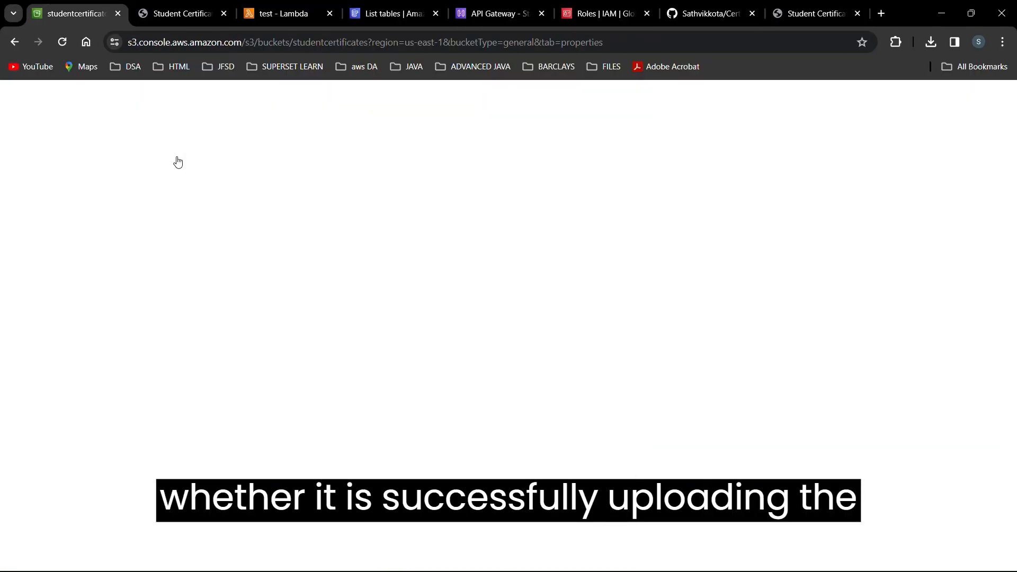
Refresh the bucket's objects and confirm the 42.8 KB certificate PDF is listed.
scroll(232, 284, up, 20)
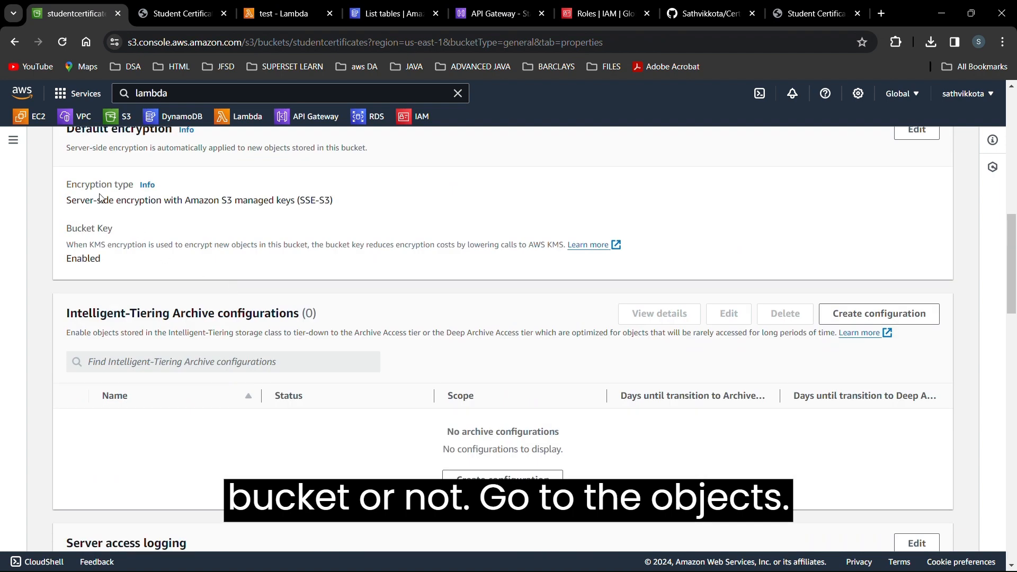
click(82, 222)
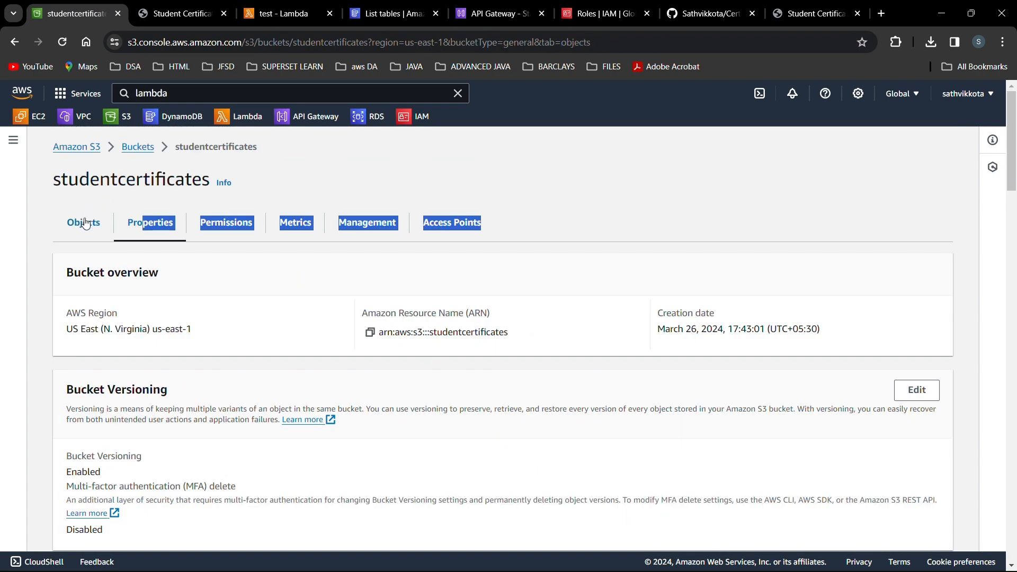
click(271, 286)
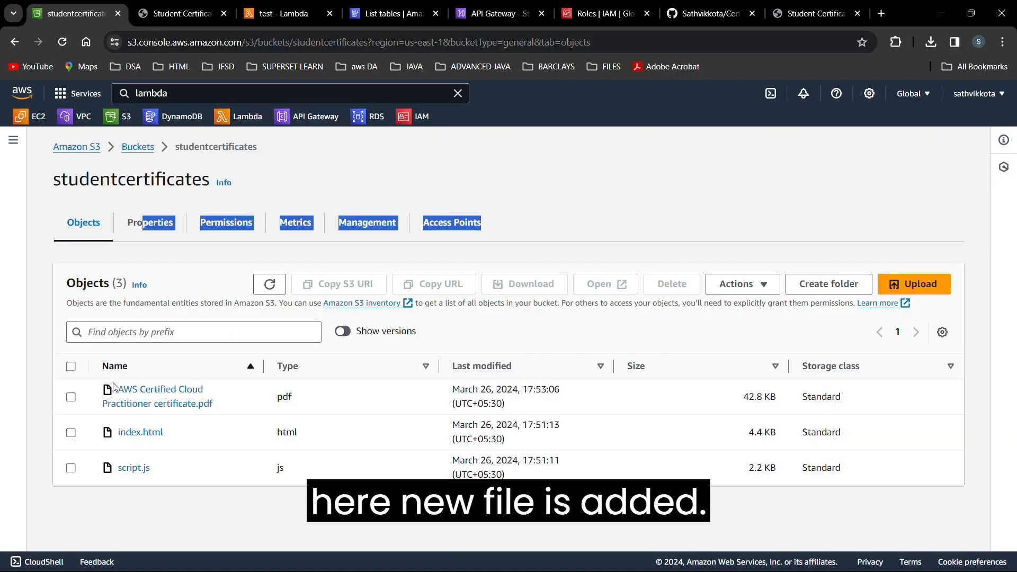
drag(114, 387, 219, 409)
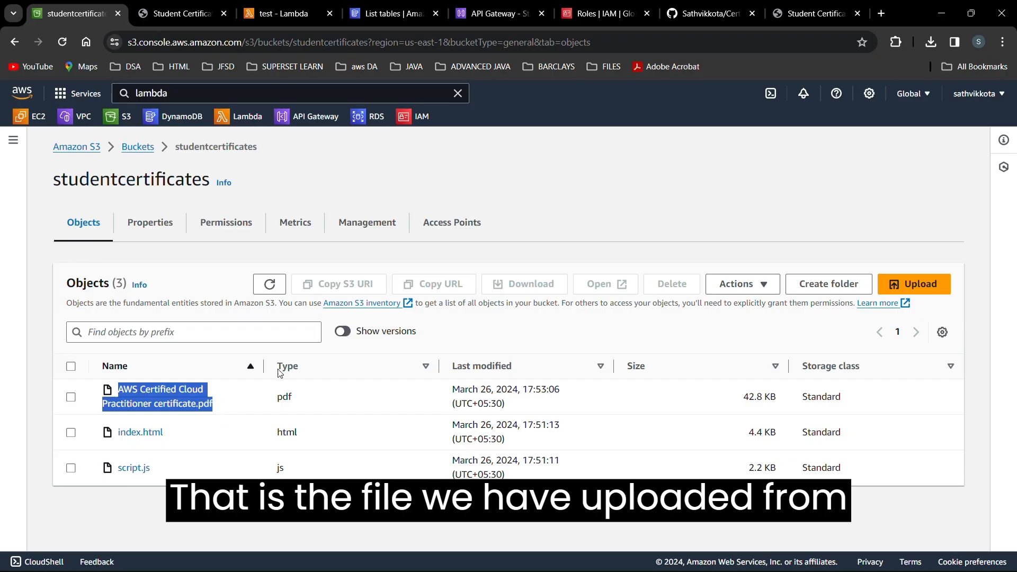
click(581, 193)
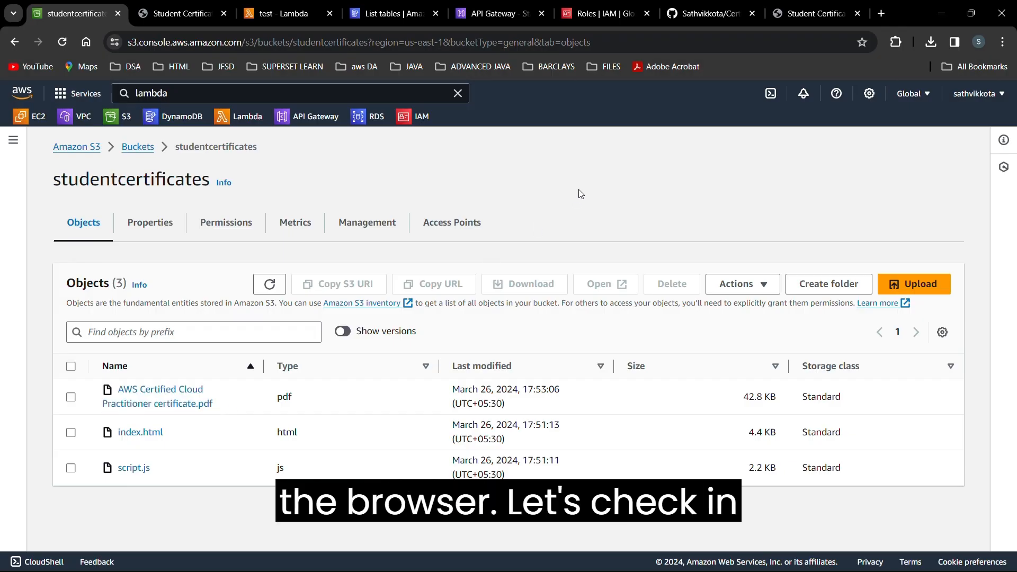
key(ctrl+Tab)
key(ctrl+Tab)
key(ctrl+Tab)
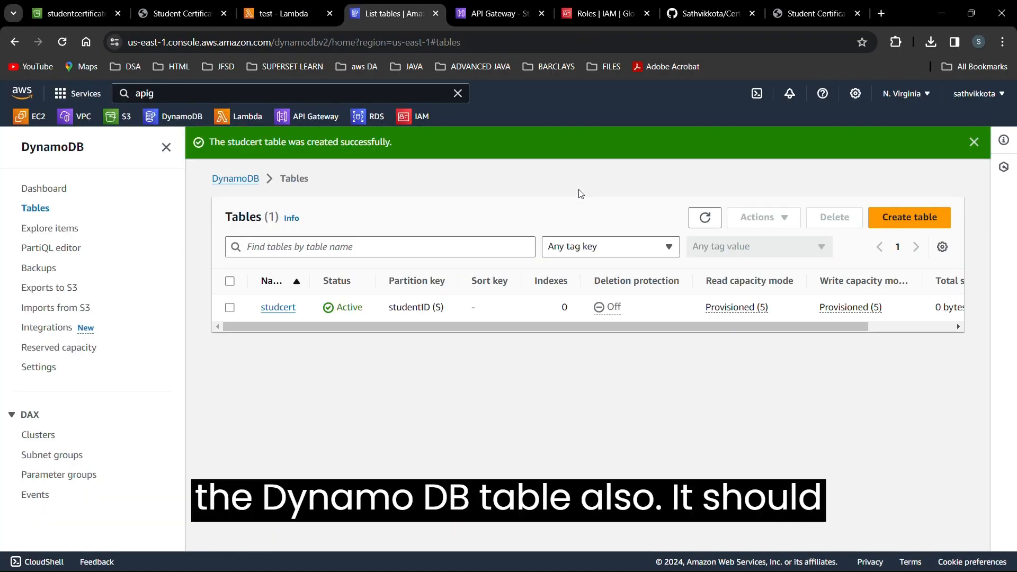
Explore studcert's items full-width to view the AWS CLOUD PRACTITIONER record's columns.
click(289, 309)
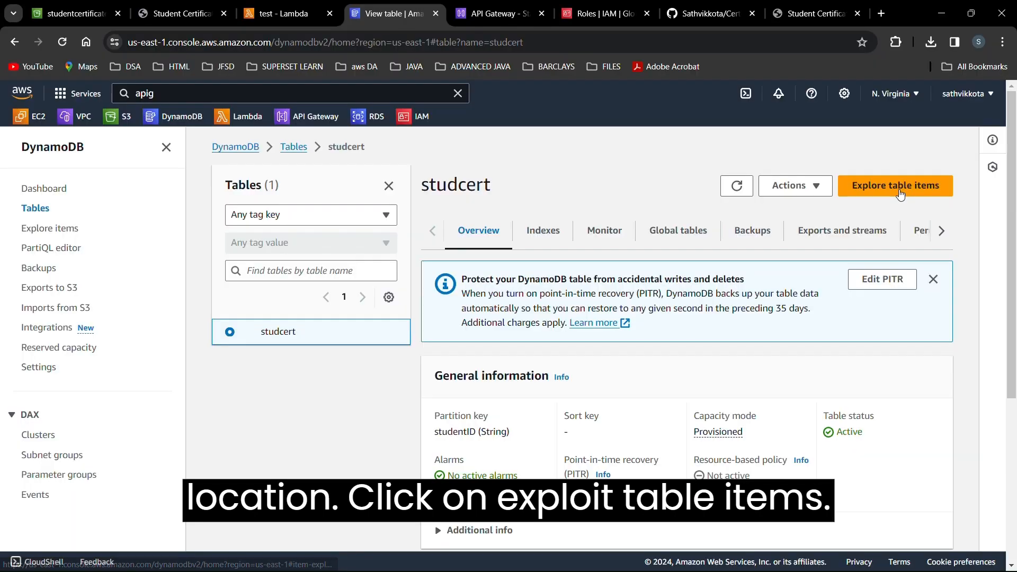
click(900, 194)
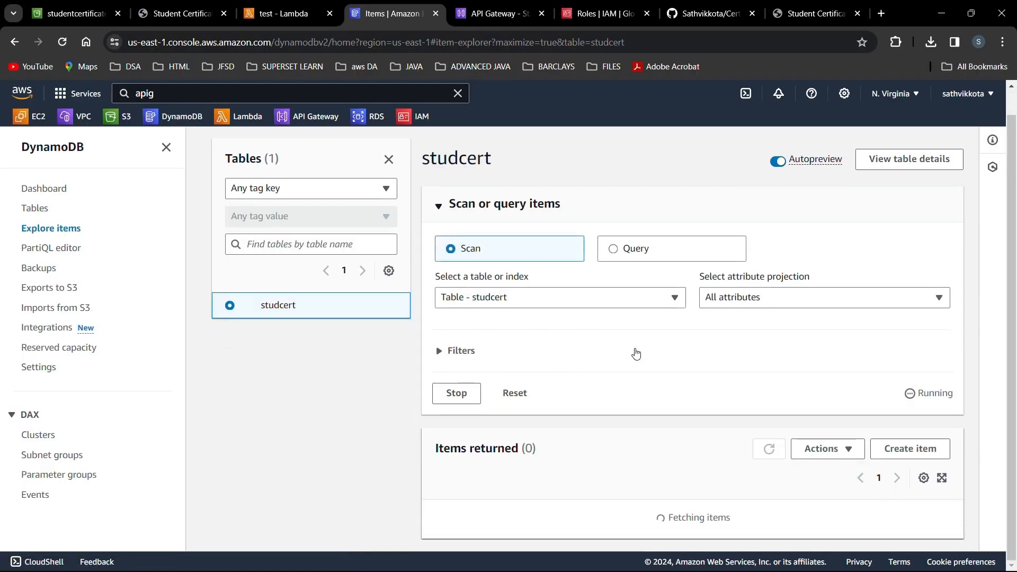
scroll(653, 403, down, 2)
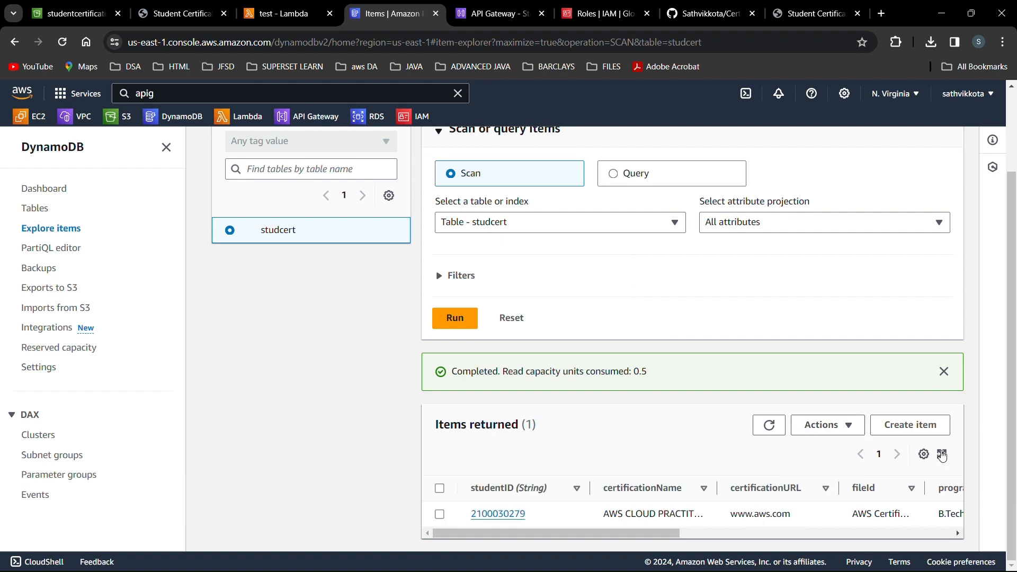
click(942, 455)
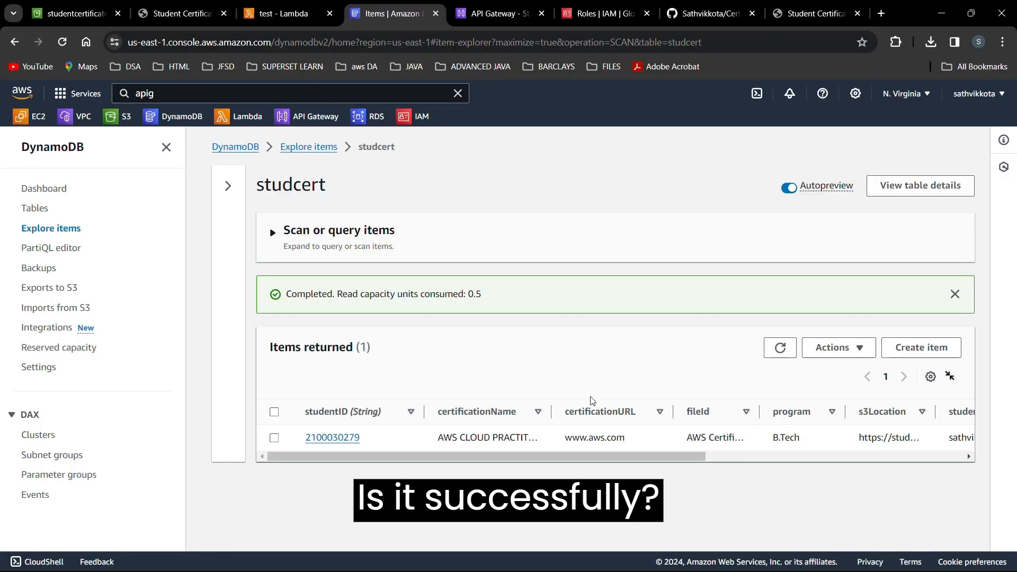
scroll(658, 416, right, 3)
scroll(658, 416, right, 5)
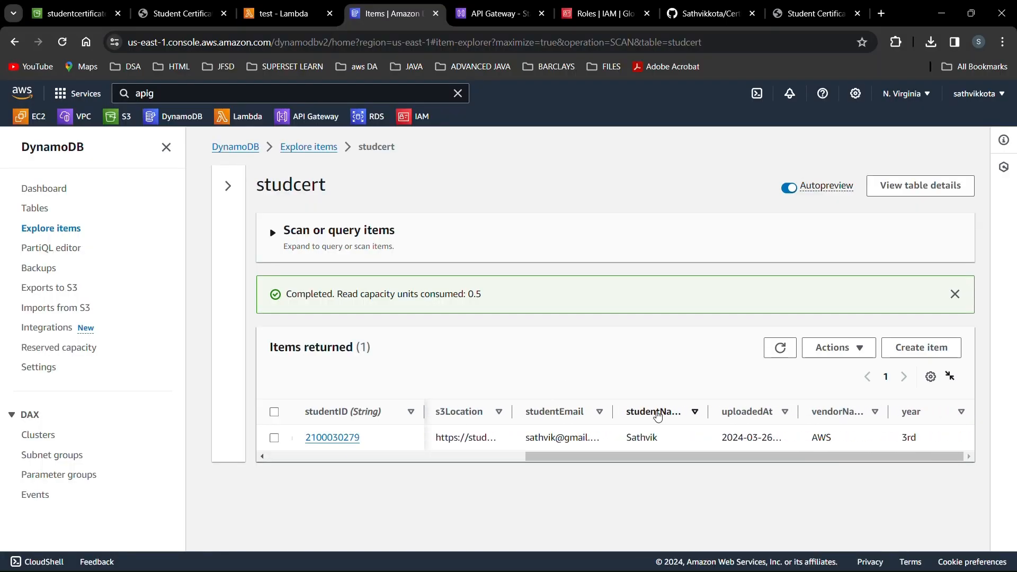